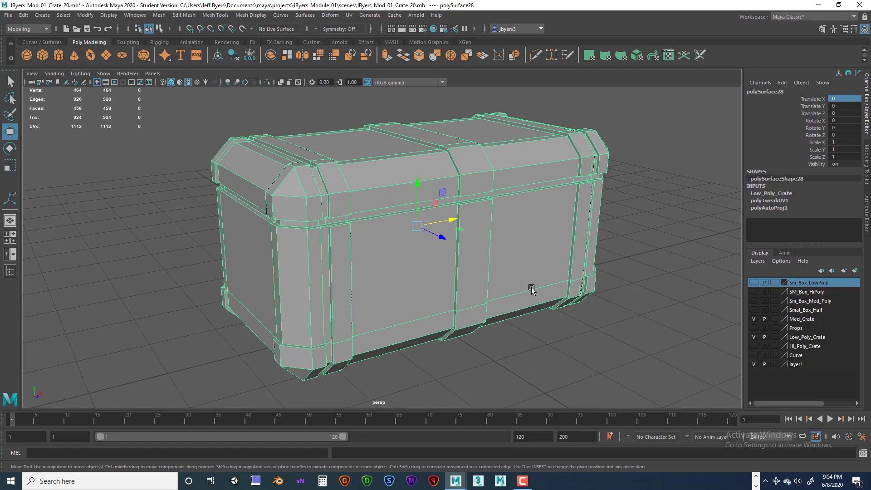
# - Show the Hi_Poly_Crate layer over the low-poly crate and examine how the two meshes line up
pyautogui.keyDown('alt'); pyautogui.moveTo(531, 290); pyautogui.dragTo(506, 290); pyautogui.keyUp('alt')
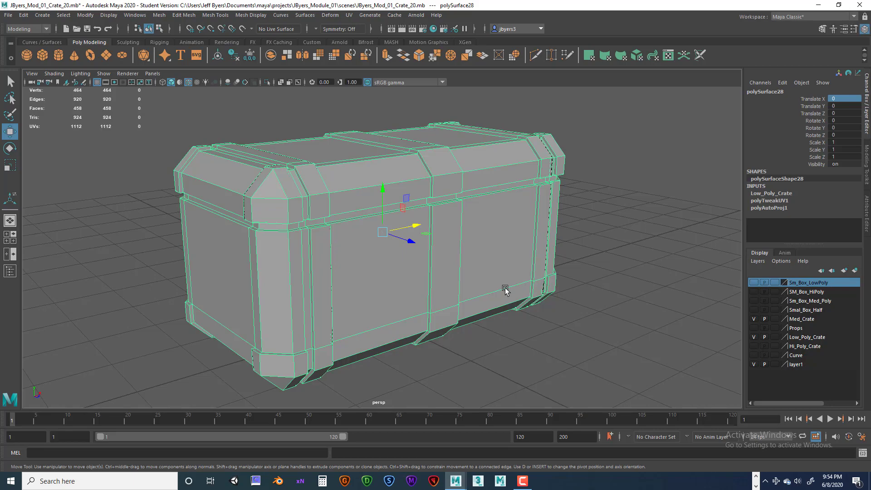
pyautogui.keyDown('alt'); pyautogui.moveTo(529, 277); pyautogui.dragTo(573, 287); pyautogui.keyUp('alt')
pyautogui.keyDown('alt'); pyautogui.moveTo(561, 283); pyautogui.dragTo(572, 253, button='middle'); pyautogui.keyUp('alt')
pyautogui.keyDown('alt'); pyautogui.moveTo(564, 275); pyautogui.dragTo(562, 259); pyautogui.keyUp('alt')
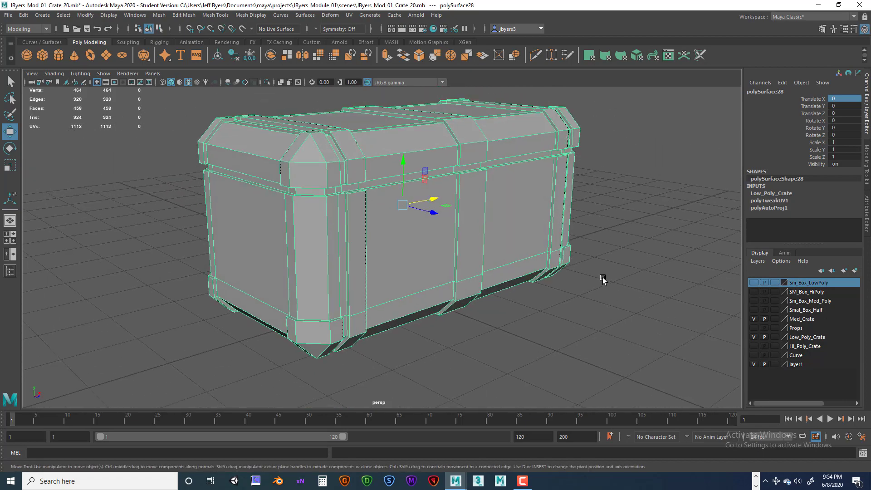
pyautogui.keyDown('alt'); pyautogui.moveTo(603, 280); pyautogui.dragTo(594, 290, button='middle'); pyautogui.keyUp('alt')
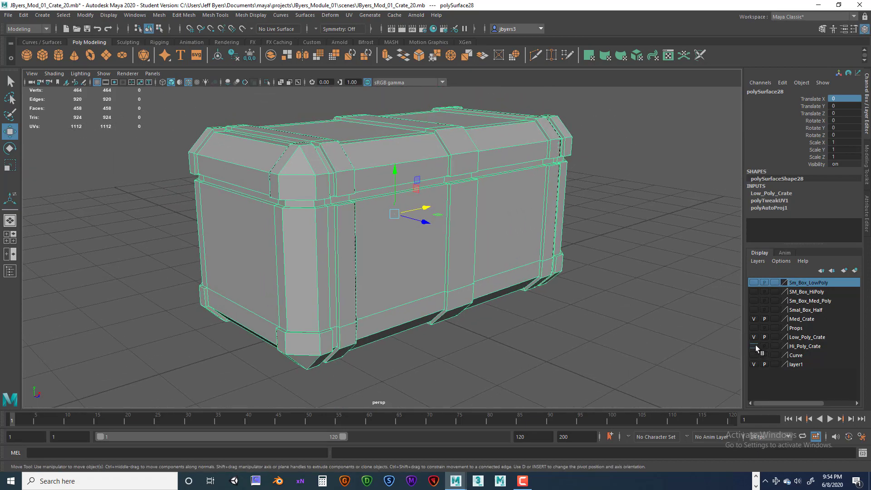
pyautogui.click(754, 346)
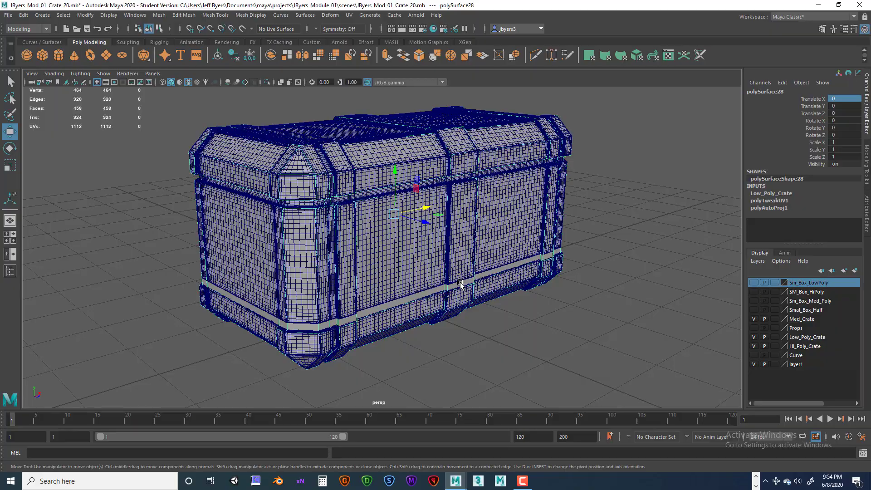
pyautogui.keyDown('alt'); pyautogui.moveTo(518, 279); pyautogui.dragTo(590, 326); pyautogui.keyUp('alt')
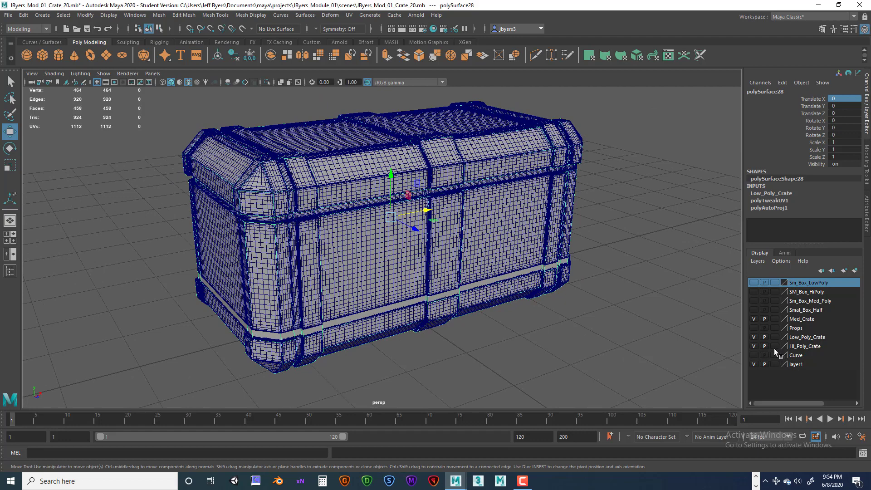
pyautogui.keyDown('alt'); pyautogui.moveTo(652, 346); pyautogui.dragTo(645, 346); pyautogui.keyUp('alt')
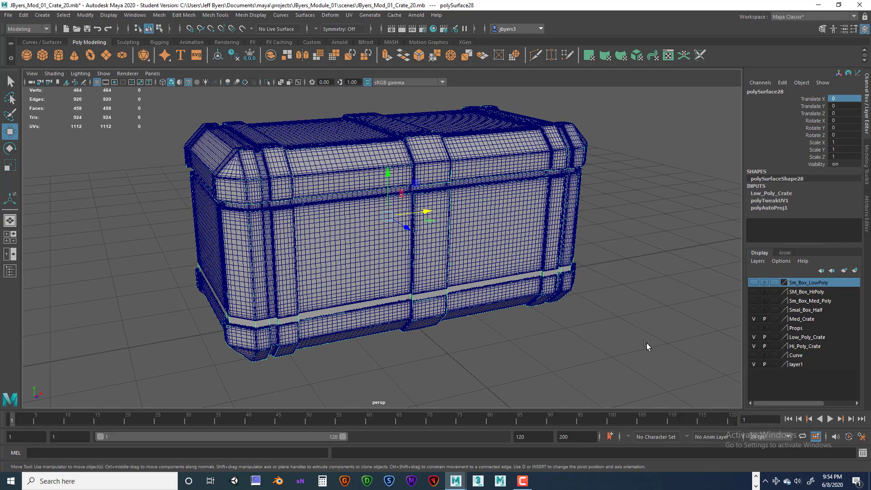
# - Hide both crate layers, then show the Sm_Box_LowPoly and SM_Box_HiPoly layers together in the side view
pyautogui.click(754, 347)
pyautogui.click(754, 337)
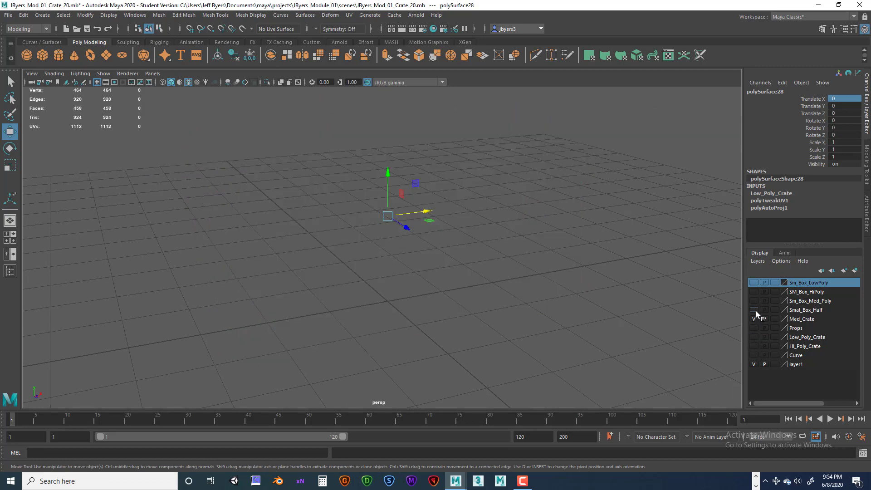
pyautogui.click(753, 283)
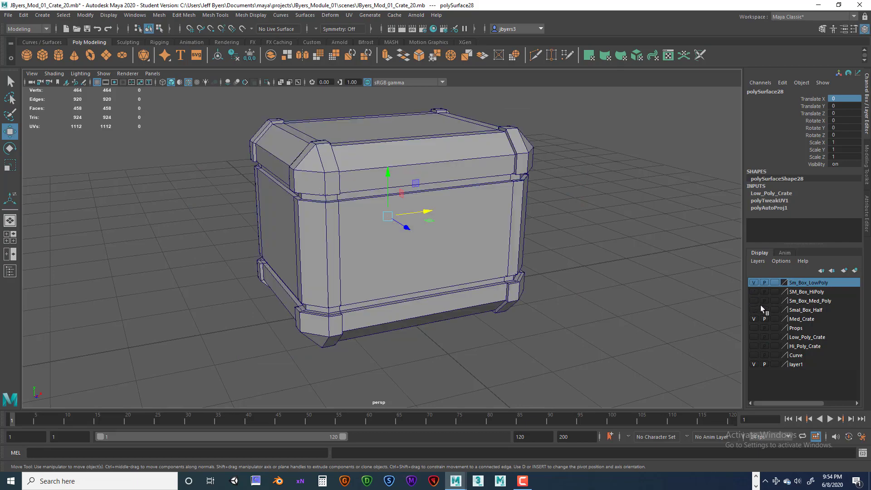
pyautogui.click(754, 292)
pyautogui.keyDown('alt'); pyautogui.moveTo(567, 292); pyautogui.dragTo(628, 279); pyautogui.keyUp('alt')
pyautogui.press('space')
pyautogui.press('space')
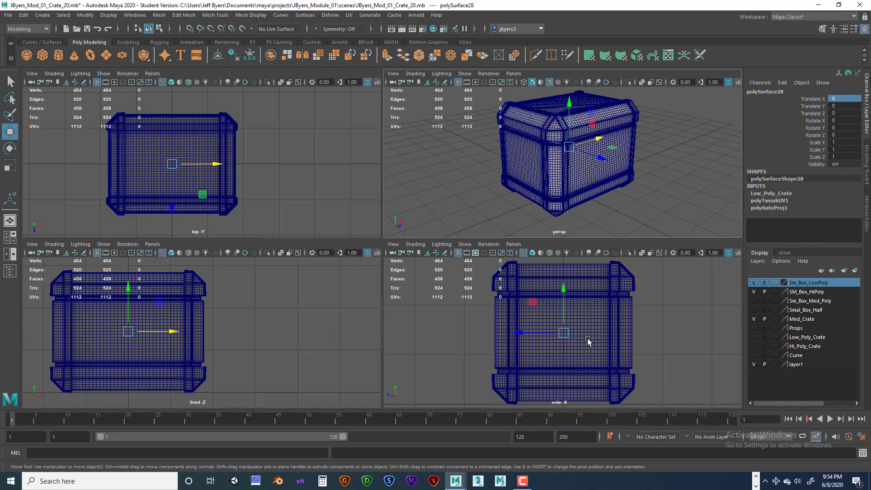
# - Isolate and select the low-poly small box in the side view, and compare it with the SM_Box_HiPoly layer overlaid
pyautogui.click(753, 292)
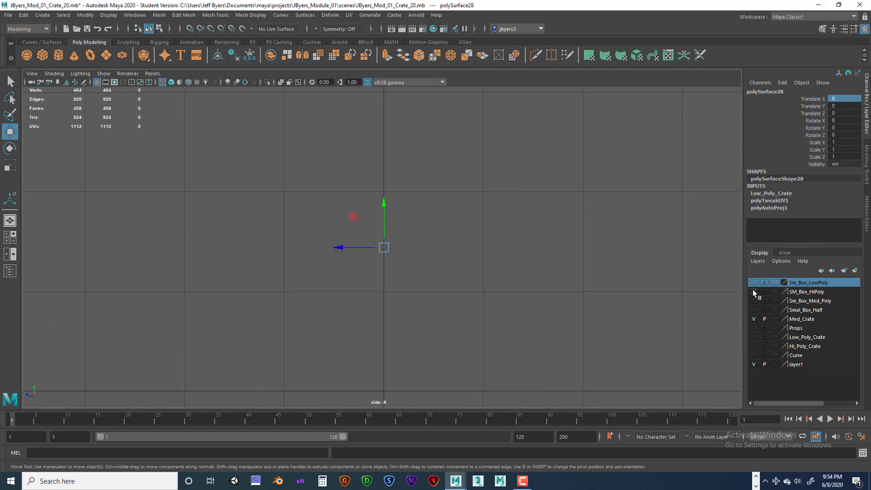
pyautogui.click(754, 292)
pyautogui.click(754, 291)
pyautogui.click(754, 282)
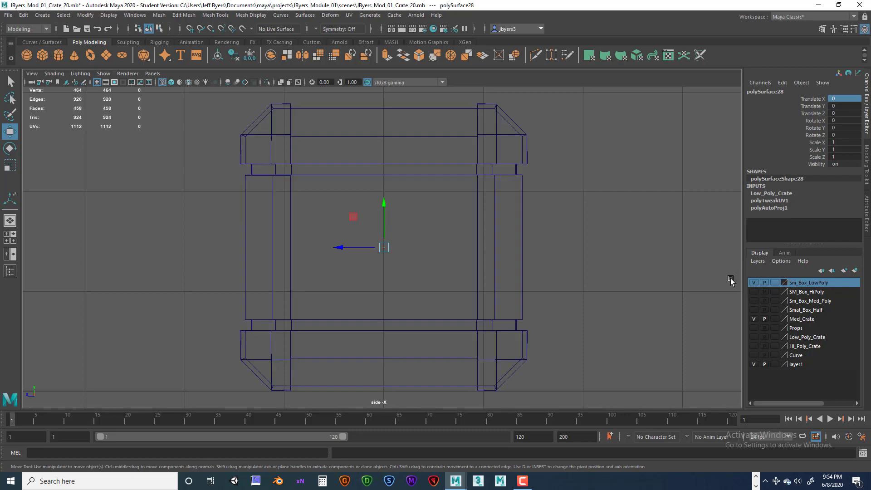
pyautogui.click(523, 248)
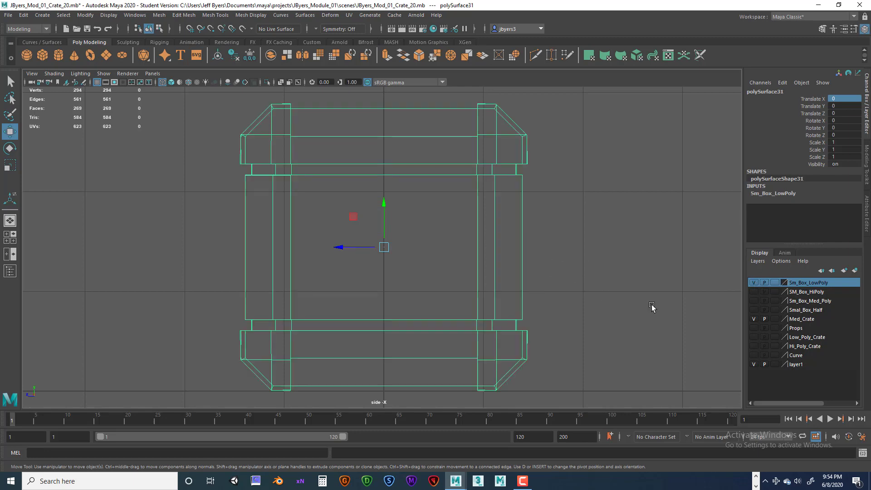
pyautogui.click(754, 292)
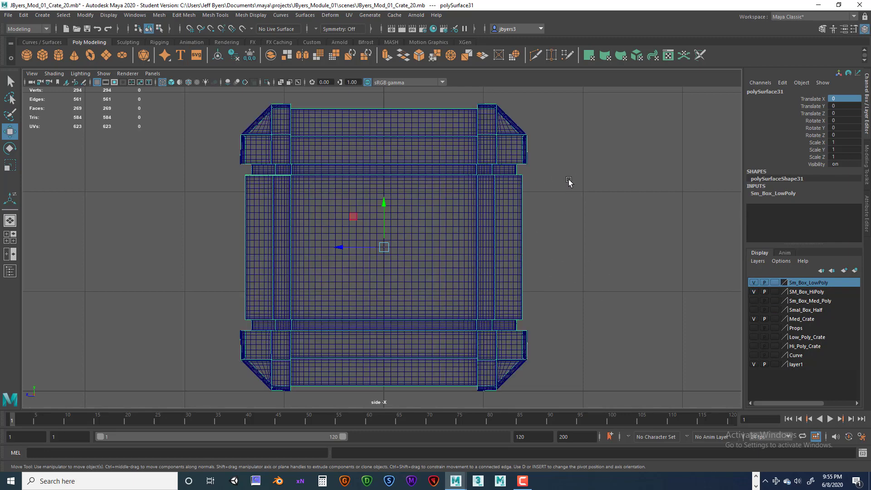
pyautogui.press('space')
pyautogui.press('space')
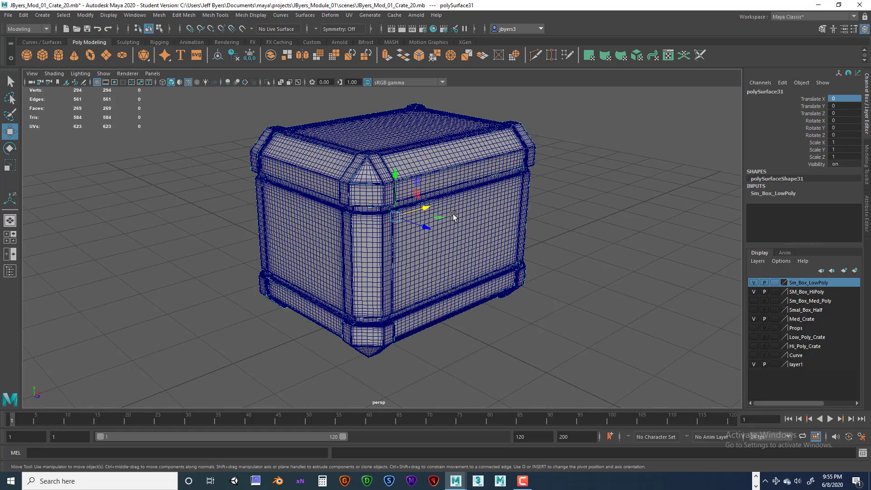
# - Examine the overlapping low-poly and high-poly small box meshes from several angles in the perspective view
pyautogui.keyDown('alt'); pyautogui.moveTo(527, 222); pyautogui.dragTo(550, 243); pyautogui.keyUp('alt')
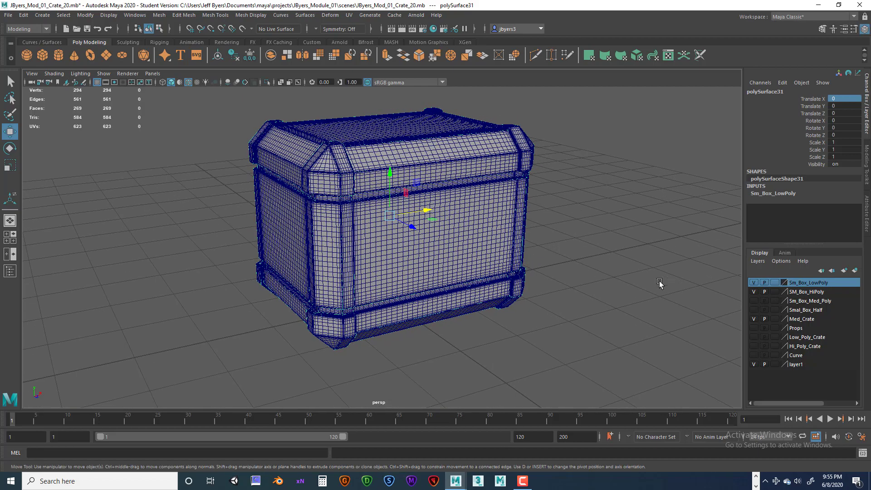
pyautogui.keyDown('alt'); pyautogui.moveTo(661, 286); pyautogui.dragTo(627, 274); pyautogui.keyUp('alt')
pyautogui.keyDown('alt'); pyautogui.moveTo(571, 295); pyautogui.dragTo(638, 293); pyautogui.keyUp('alt')
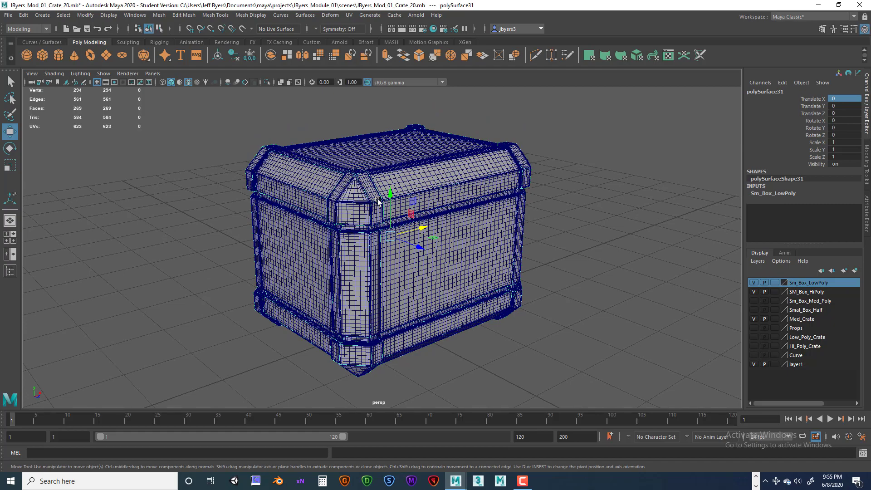
pyautogui.moveTo(478, 187)
pyautogui.keyDown('alt'); pyautogui.mouseDown()
pyautogui.moveTo(455, 189)
pyautogui.moveTo(475, 187)
pyautogui.mouseUp(); pyautogui.keyUp('alt')
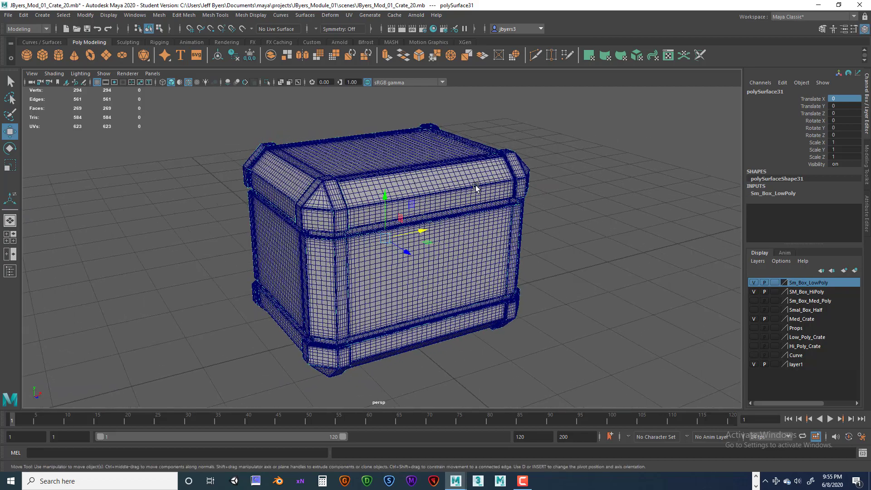
pyautogui.keyDown('alt'); pyautogui.moveTo(378, 190); pyautogui.dragTo(357, 190); pyautogui.keyUp('alt')
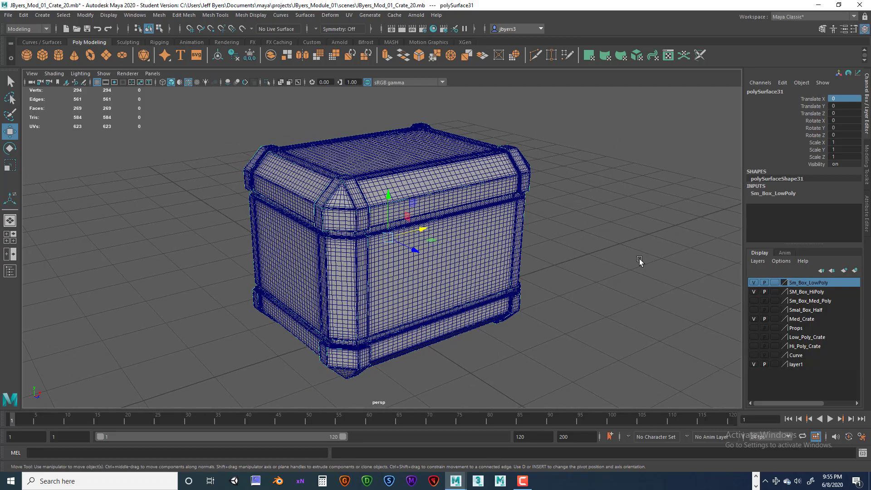
pyautogui.keyDown('alt'); pyautogui.moveTo(494, 243); pyautogui.dragTo(409, 240); pyautogui.keyUp('alt')
pyautogui.keyDown('alt'); pyautogui.moveTo(429, 284); pyautogui.dragTo(518, 252); pyautogui.keyUp('alt')
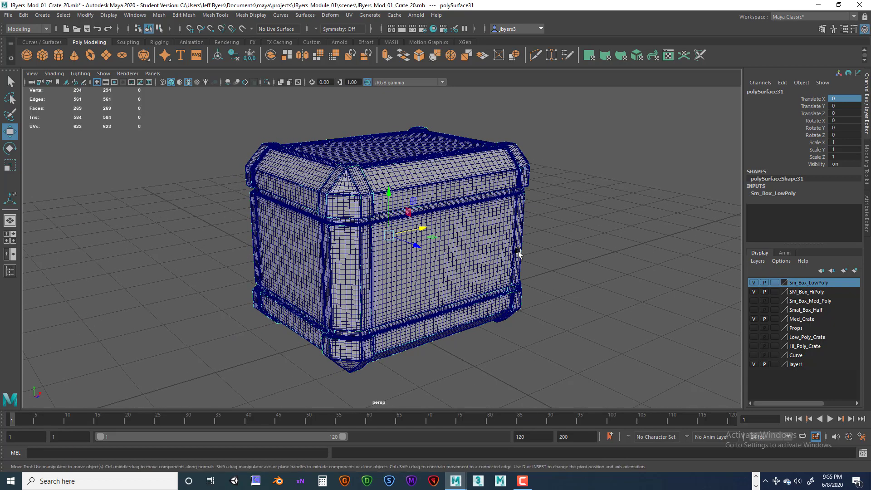
pyautogui.keyDown('alt'); pyautogui.moveTo(472, 215); pyautogui.dragTo(453, 191); pyautogui.keyUp('alt')
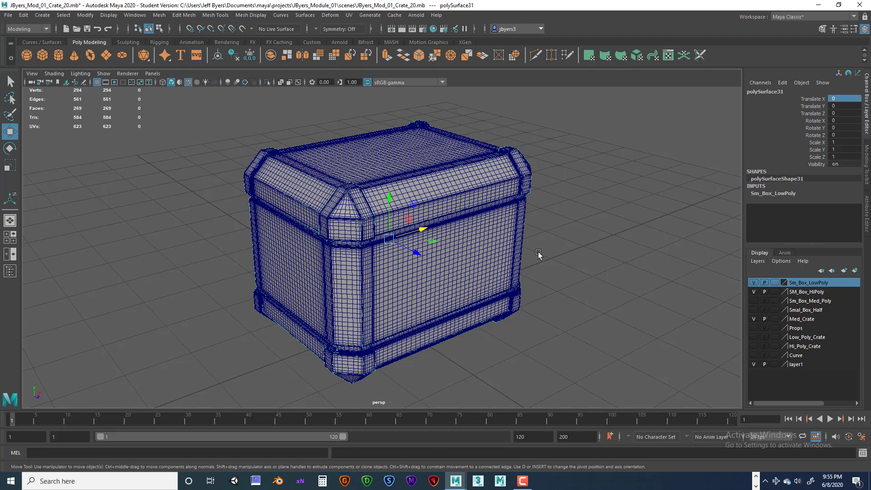
# - Hide both small box layers and show the Low_Poly_Crate layer, leaving Hi_Poly_Crate hidden
pyautogui.click(753, 292)
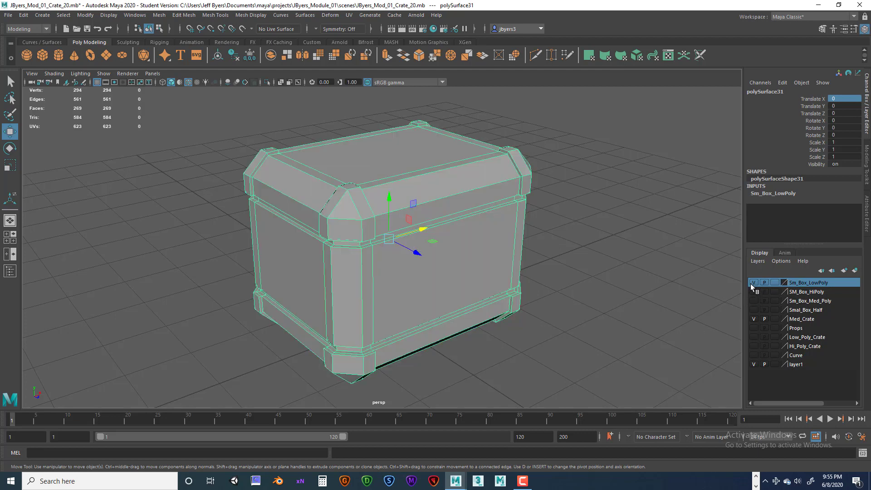
pyautogui.click(753, 282)
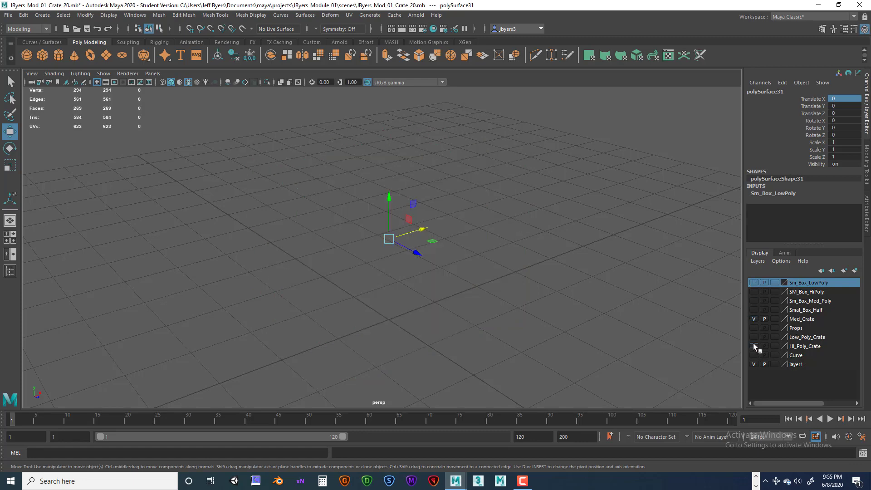
pyautogui.click(753, 345)
pyautogui.click(754, 338)
pyautogui.click(756, 343)
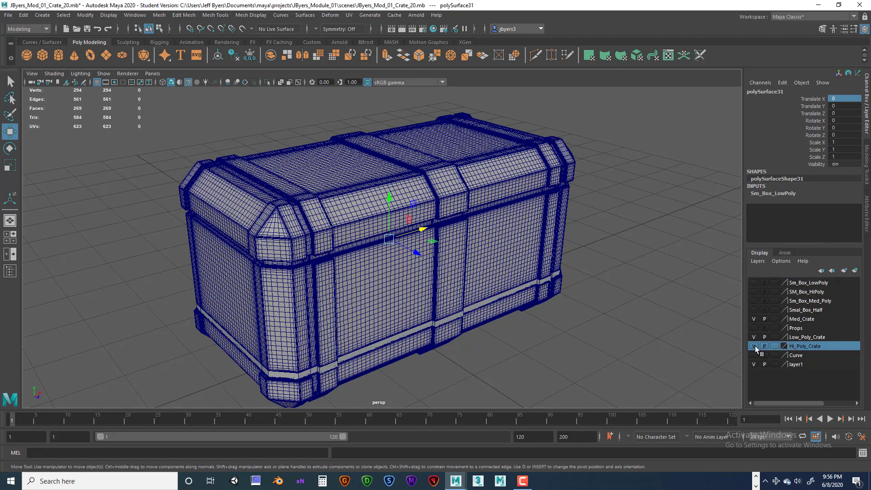
pyautogui.click(754, 346)
pyautogui.keyDown('alt'); pyautogui.moveTo(558, 296); pyautogui.dragTo(553, 290); pyautogui.keyUp('alt')
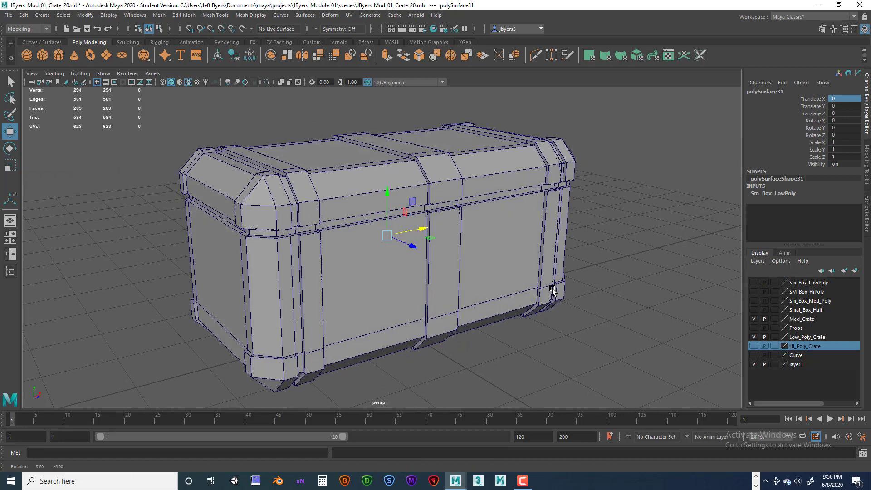
pyautogui.keyDown('alt'); pyautogui.moveTo(479, 319); pyautogui.dragTo(499, 303); pyautogui.keyUp('alt')
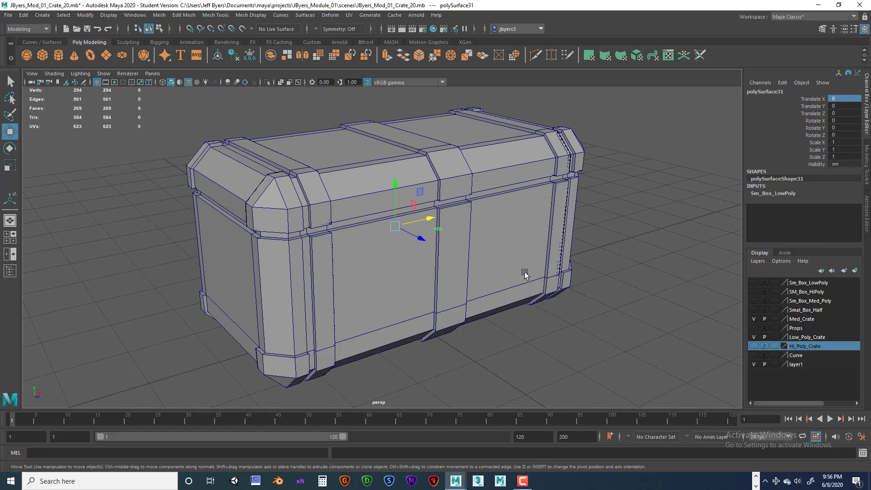
pyautogui.keyDown('alt'); pyautogui.moveTo(496, 247); pyautogui.dragTo(558, 227); pyautogui.keyUp('alt')
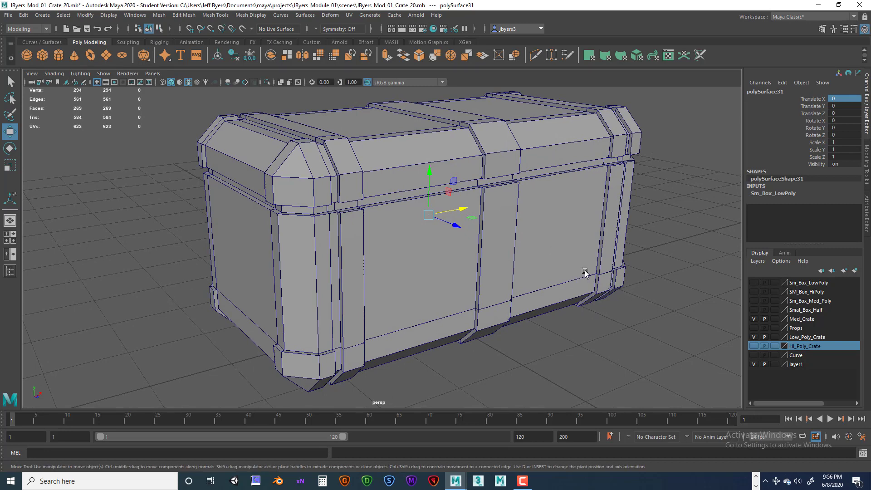
pyautogui.keyDown('alt'); pyautogui.moveTo(601, 276); pyautogui.dragTo(564, 274, button='right'); pyautogui.keyUp('alt')
pyautogui.keyDown('alt'); pyautogui.moveTo(557, 264); pyautogui.dragTo(558, 271, button='middle'); pyautogui.keyUp('alt')
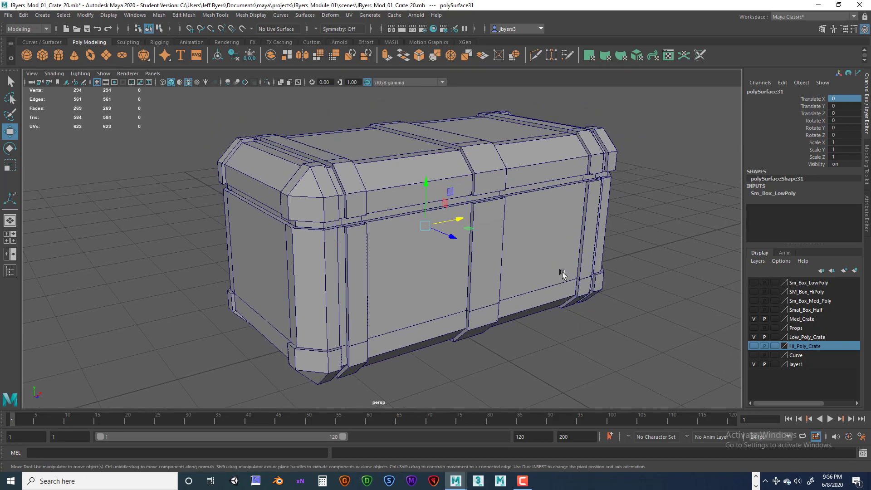
# - Delete the low-poly crate's construction history and freeze its transformations
pyautogui.click(563, 273)
pyautogui.keyDown('alt'); pyautogui.moveTo(577, 277); pyautogui.dragTo(550, 268); pyautogui.keyUp('alt')
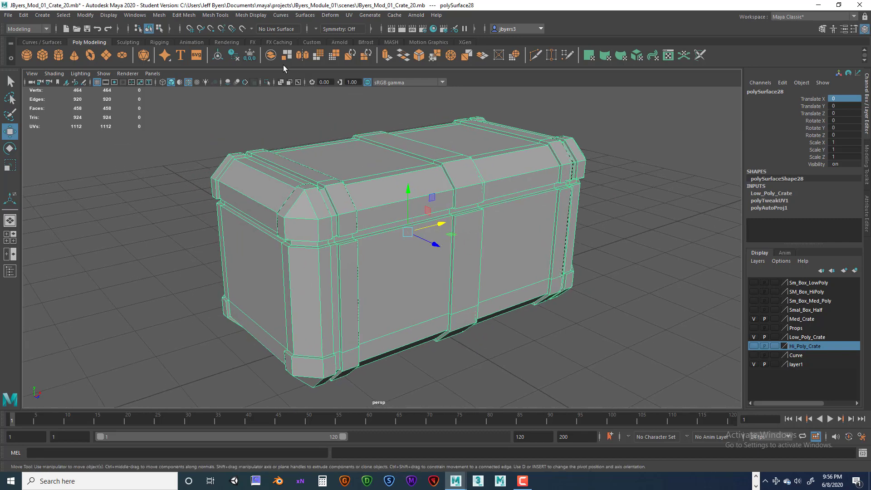
pyautogui.click(232, 56)
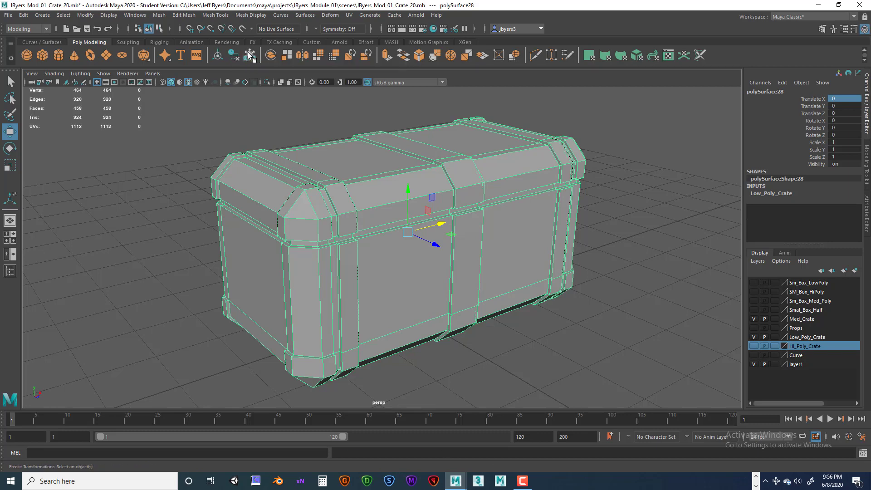
pyautogui.click(249, 54)
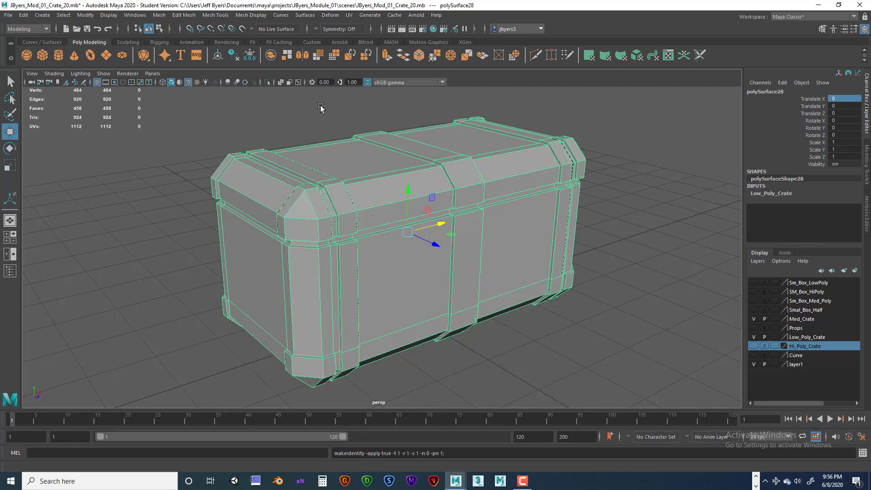
# - Swap the Low_Poly_Crate layer for Sm_Box_LowPoly and freeze the small box's transformations
pyautogui.click(753, 337)
pyautogui.click(755, 281)
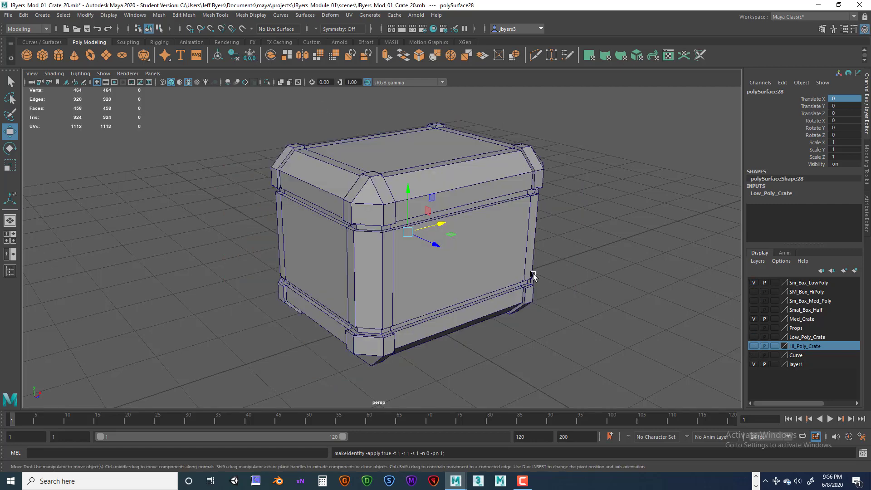
pyautogui.click(475, 207)
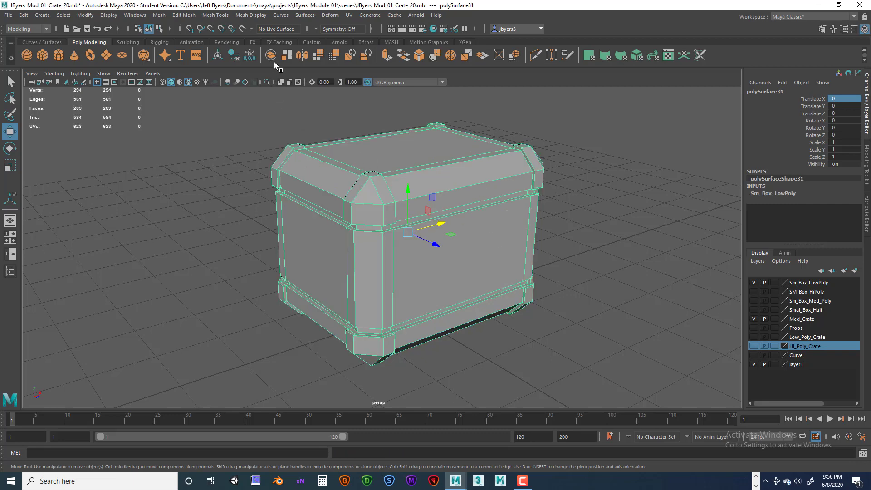
pyautogui.click(250, 55)
# - Hide the Sm_Box_LowPoly layer, show Low_Poly_Crate again, and select the low-poly crate mesh
pyautogui.click(754, 283)
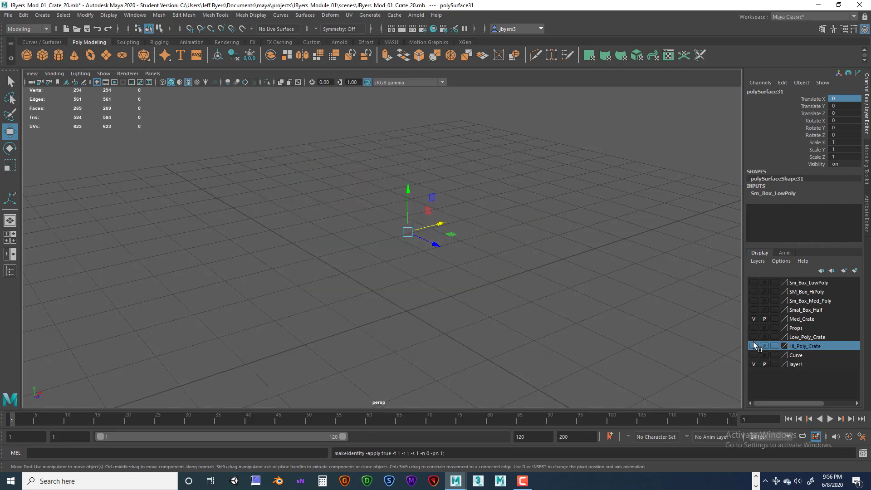
pyautogui.click(754, 337)
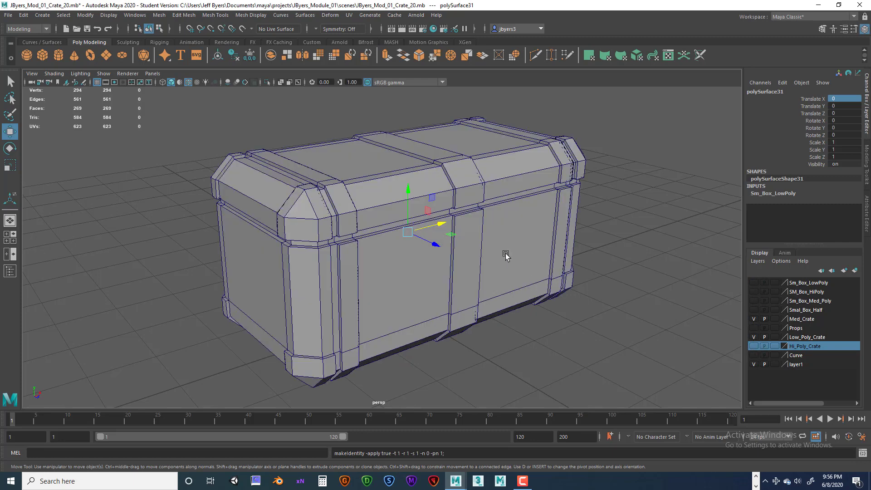
pyautogui.click(506, 254)
pyautogui.keyDown('alt'); pyautogui.moveTo(566, 270); pyautogui.dragTo(560, 258); pyautogui.keyUp('alt')
pyautogui.scroll(-2, 687, 157)
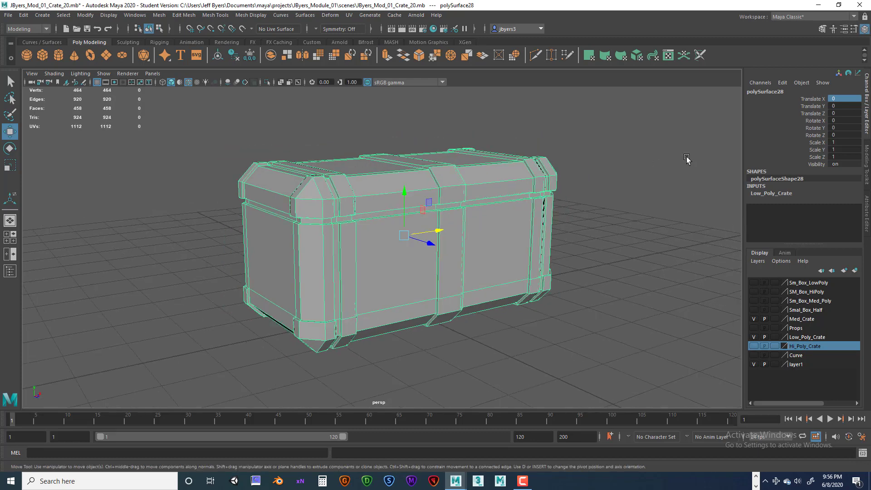
# - Open the Outliner, place it clear of the crate, and select group1
pyautogui.keyDown('alt'); pyautogui.moveTo(648, 159); pyautogui.dragTo(583, 173); pyautogui.keyUp('alt')
pyautogui.keyDown('alt'); pyautogui.moveTo(615, 159); pyautogui.dragTo(584, 165, button='middle'); pyautogui.keyUp('alt')
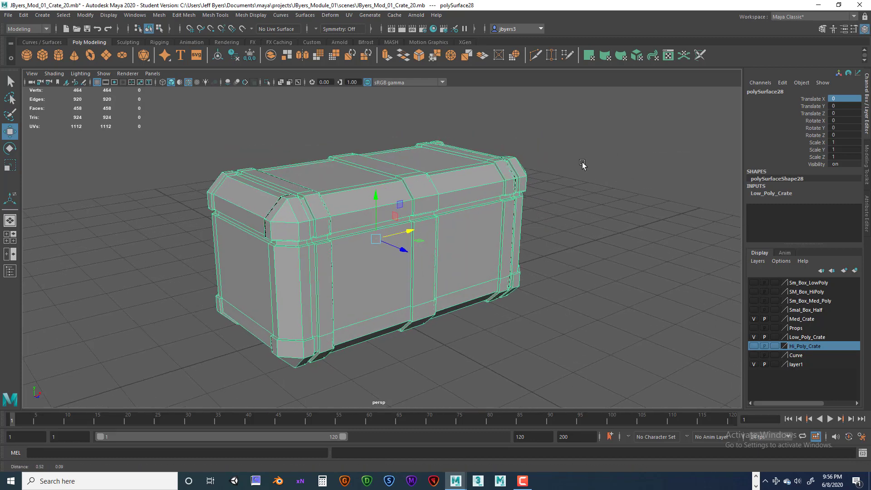
pyautogui.doubleClick(777, 93)
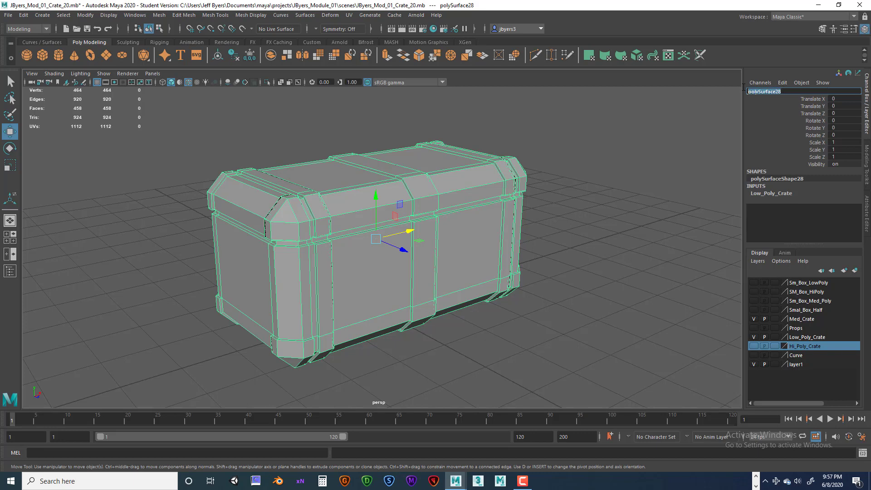
pyautogui.click(136, 15)
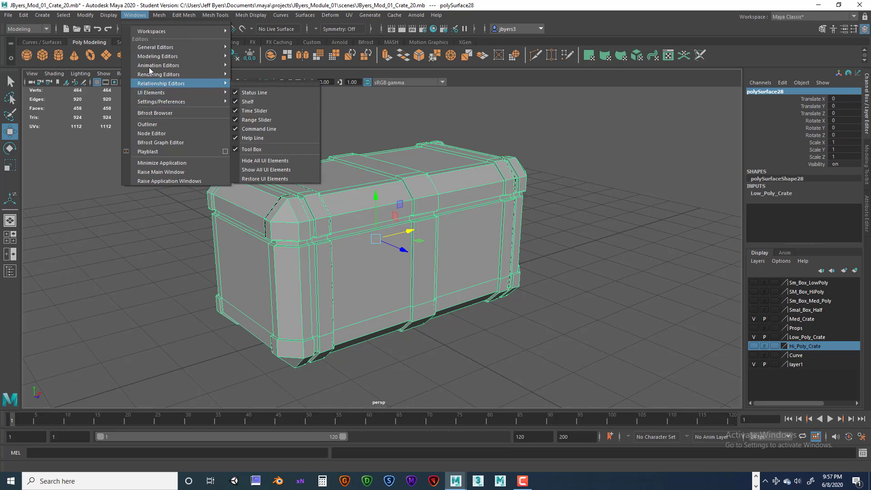
pyautogui.click(156, 125)
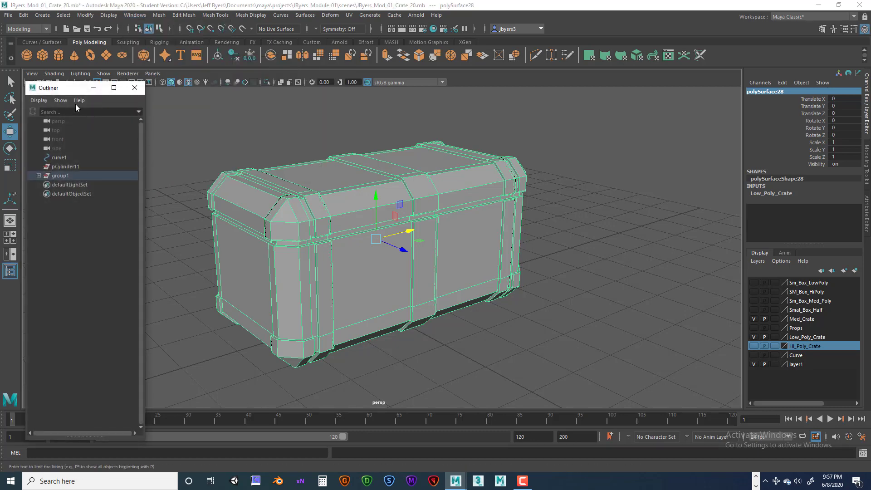
pyautogui.moveTo(72, 88); pyautogui.dragTo(84, 78)
pyautogui.click(77, 157)
pyautogui.click(77, 166)
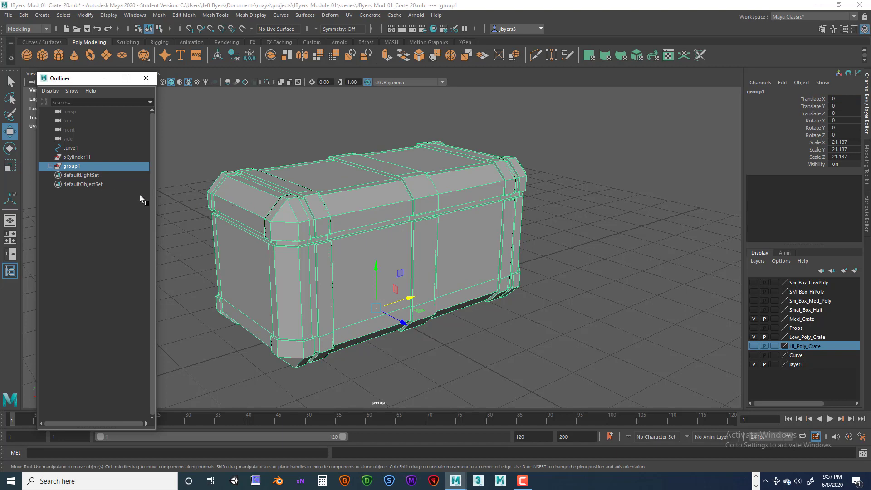
pyautogui.moveTo(67, 80); pyautogui.dragTo(50, 66)
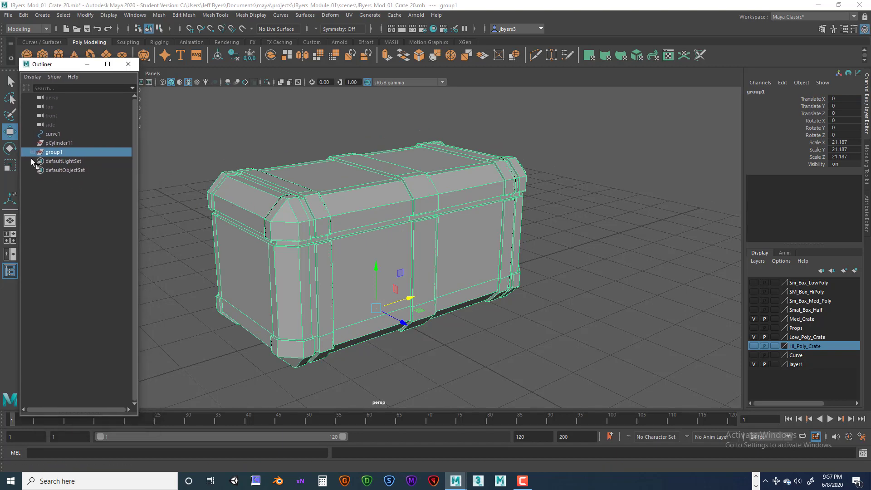
# - Expand group1, check its last and first child meshes, and show the Props layer
pyautogui.click(31, 152)
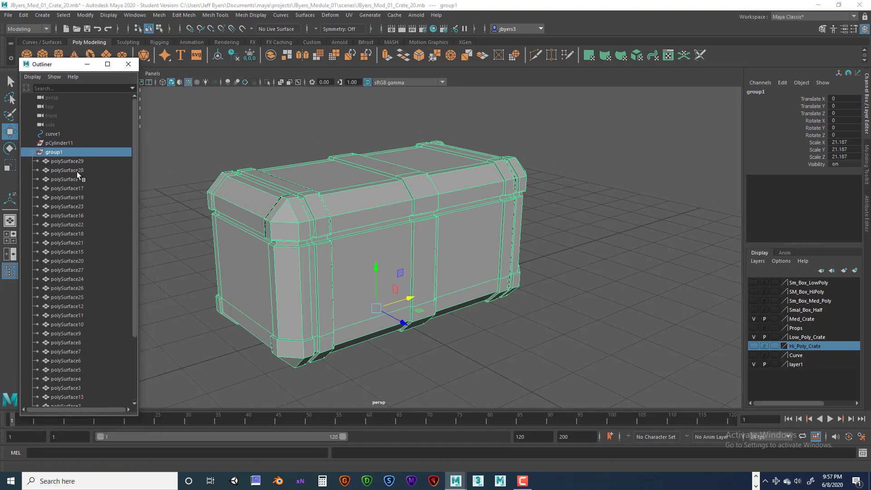
pyautogui.scroll(-3, 77, 171)
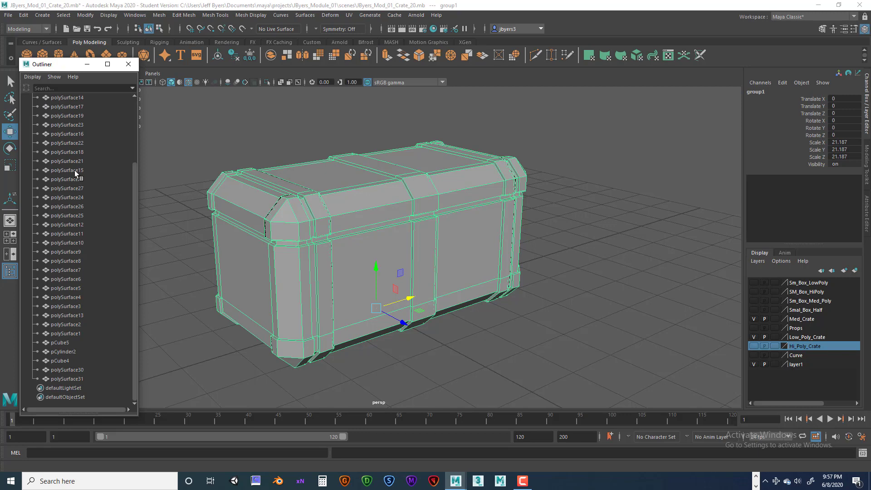
pyautogui.click(65, 378)
pyautogui.scroll(3, 61, 295)
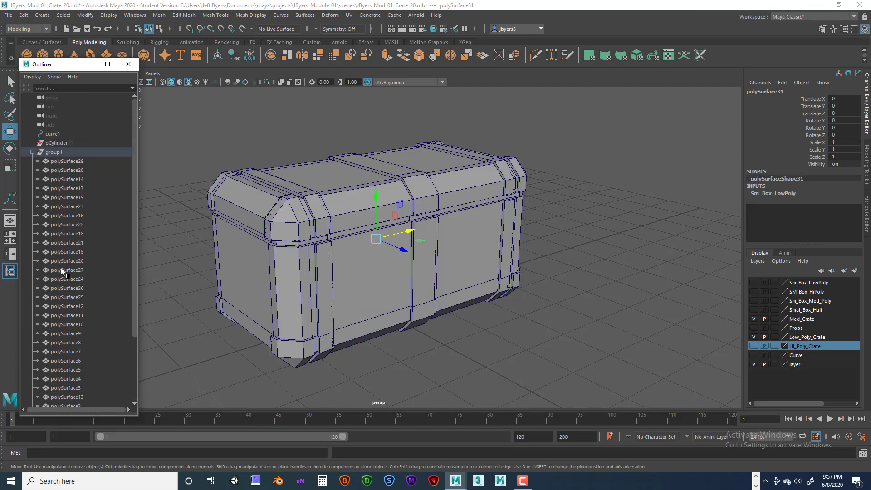
pyautogui.click(66, 161)
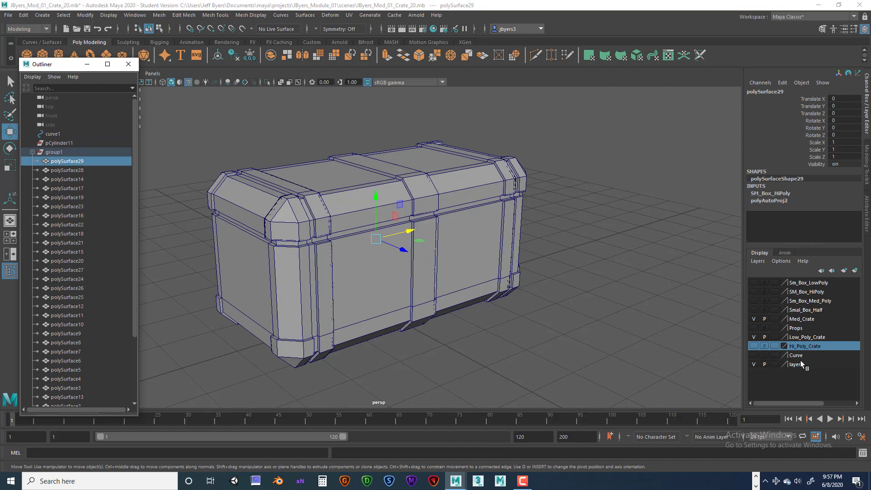
pyautogui.click(754, 328)
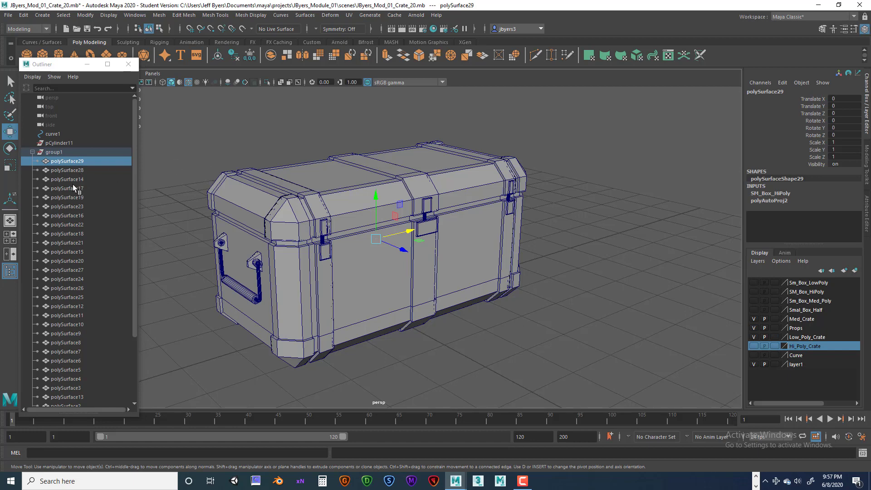
pyautogui.scroll(-3, 72, 221)
pyautogui.keyDown('shift'); pyautogui.click(68, 388); pyautogui.keyUp('shift')
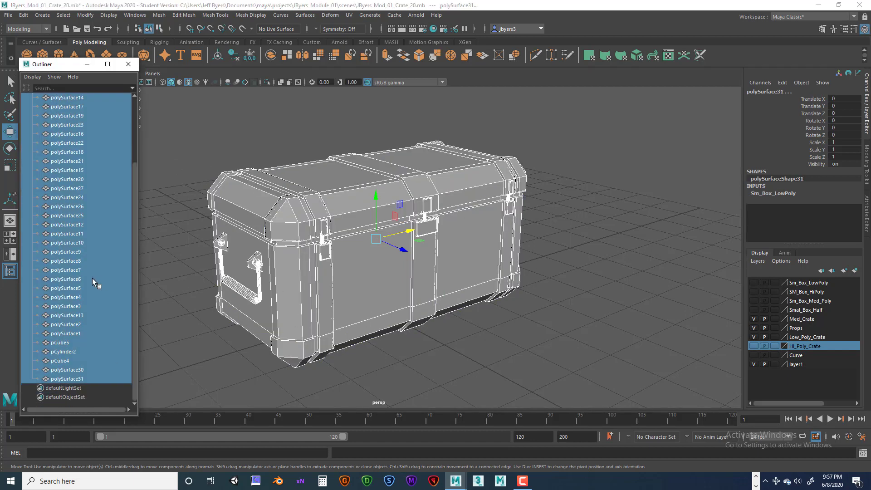
pyautogui.scroll(3, 91, 279)
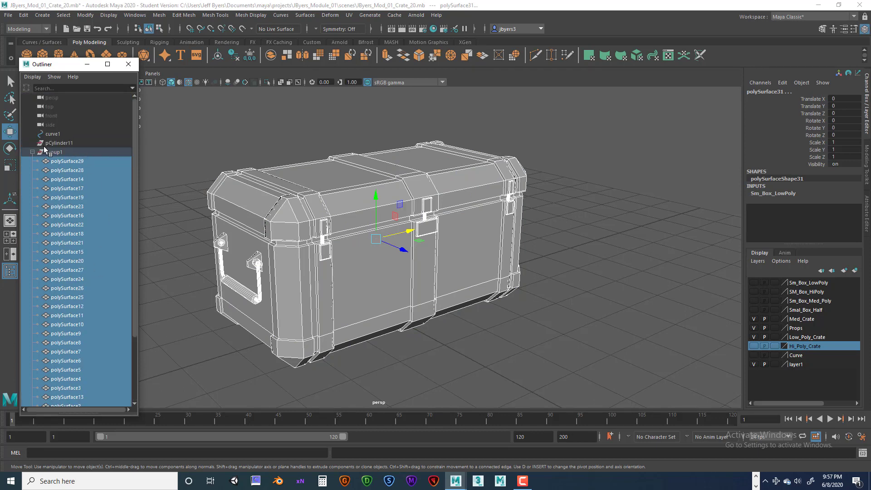
pyautogui.moveTo(34, 155); pyautogui.dragTo(71, 163, button='middle')
pyautogui.click(32, 152)
pyautogui.click(51, 152)
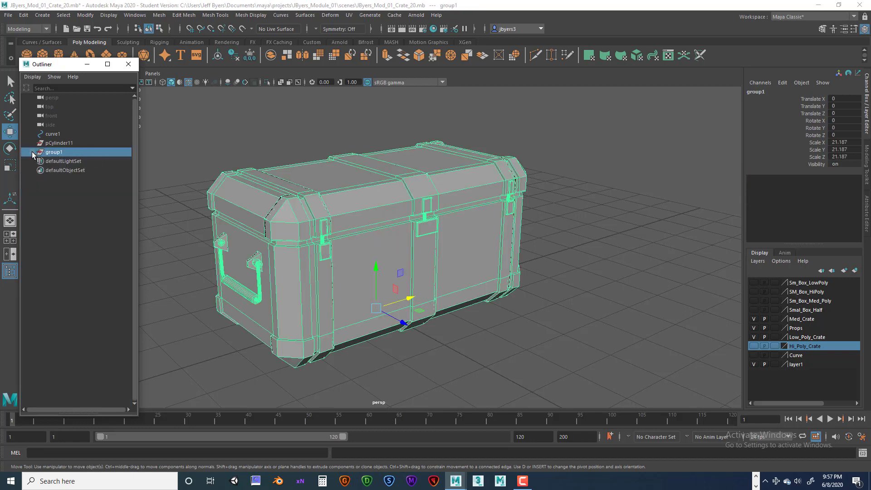
pyautogui.click(32, 152)
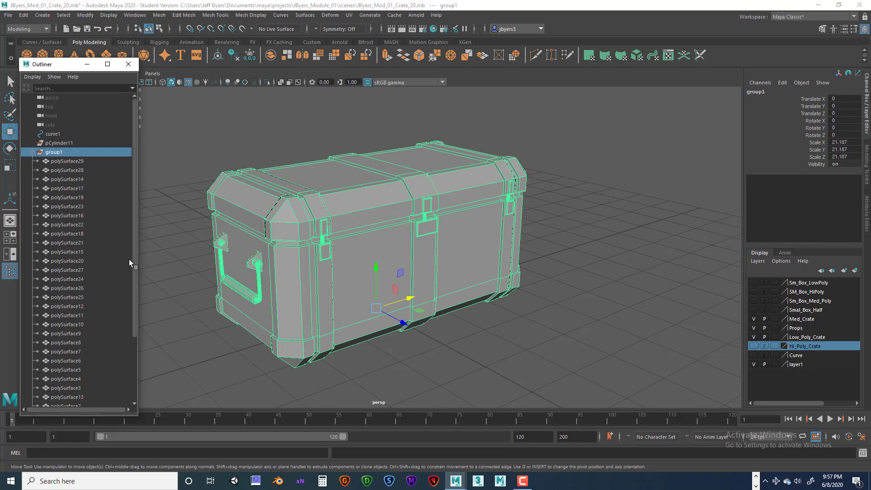
# - Move all of group1's children, from polySurface29 to polySurface31, out of the group to just below pCylinder11
pyautogui.click(66, 161)
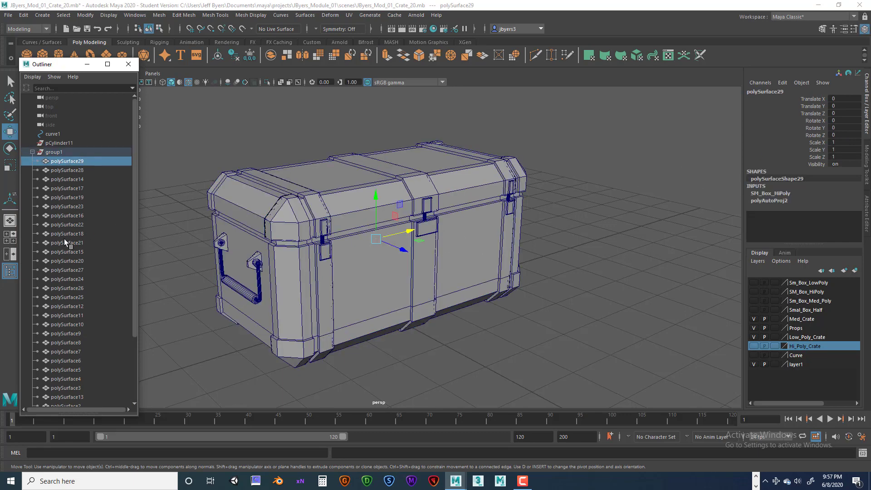
pyautogui.scroll(-3, 64, 239)
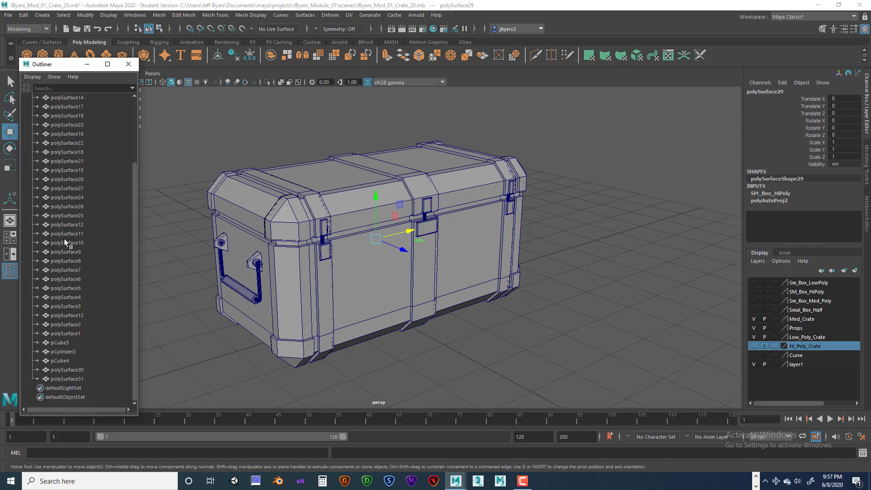
pyautogui.keyDown('shift'); pyautogui.click(67, 380); pyautogui.keyUp('shift')
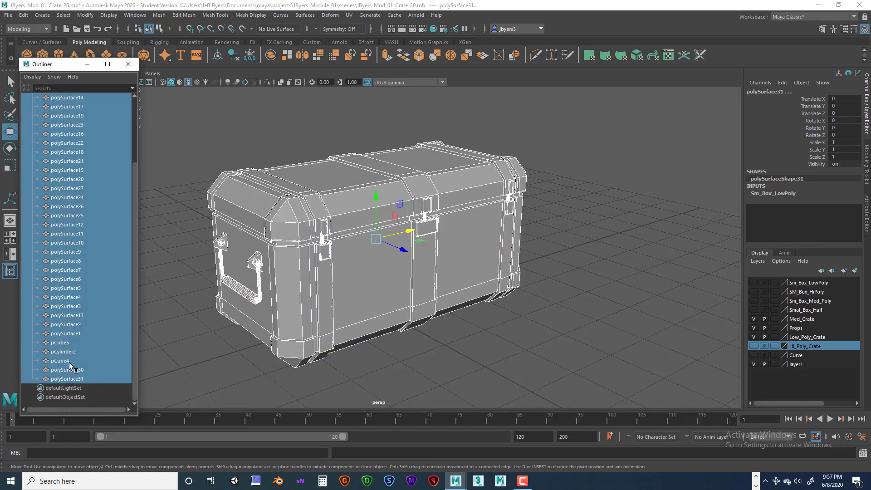
pyautogui.scroll(3, 66, 294)
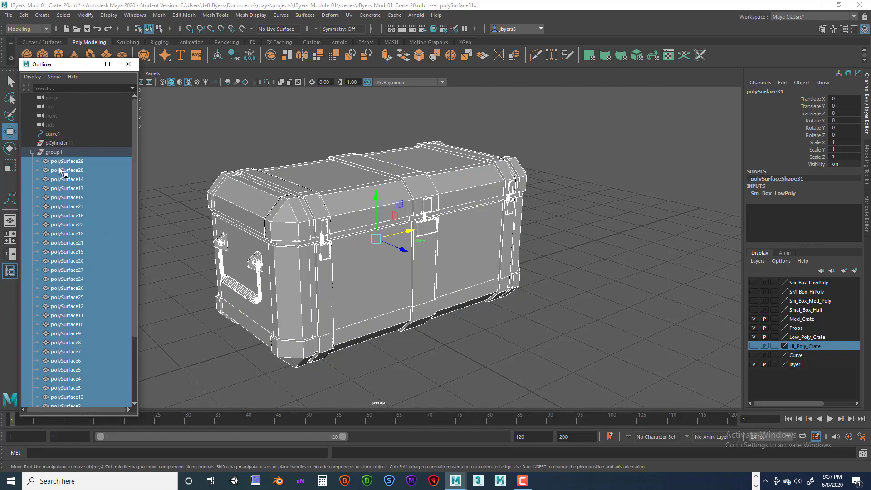
pyautogui.moveTo(58, 163); pyautogui.dragTo(56, 145)
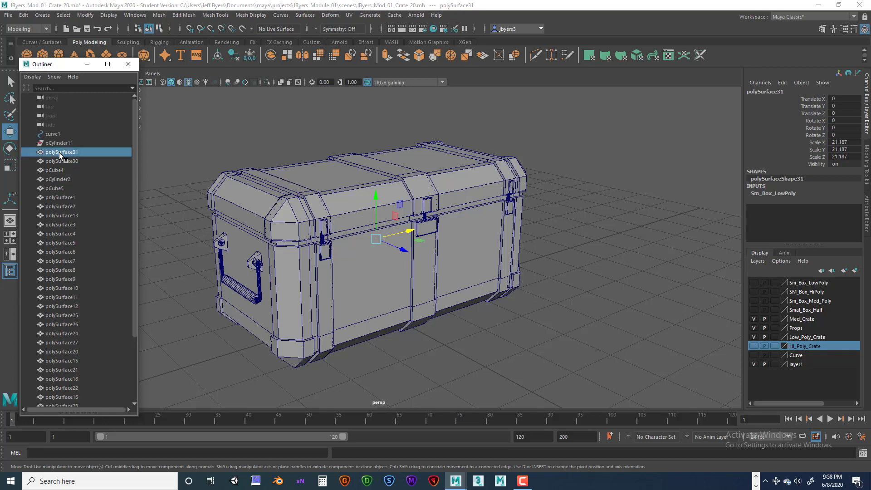
# - Select all the ungrouped meshes from polySurface31 to polySurface29, delete their construction history, and freeze their transformations
pyautogui.scroll(-3, 77, 347)
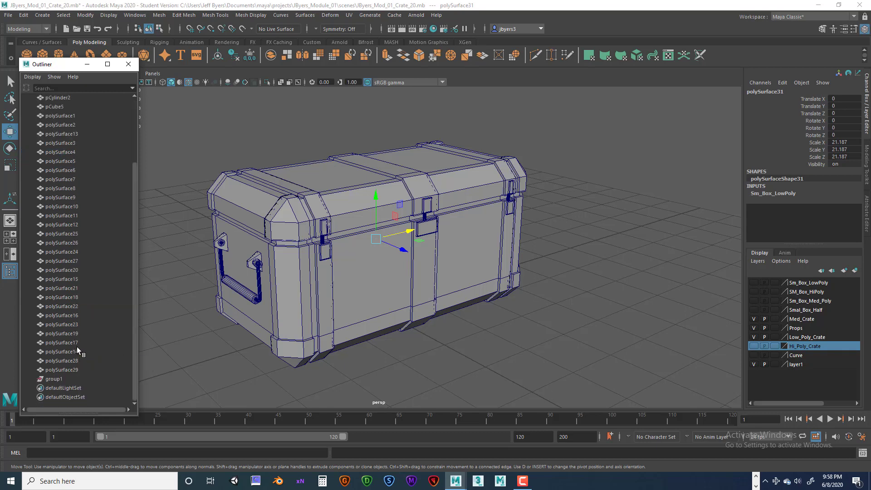
pyautogui.keyDown('shift'); pyautogui.click(60, 369); pyautogui.keyUp('shift')
pyautogui.scroll(3, 68, 263)
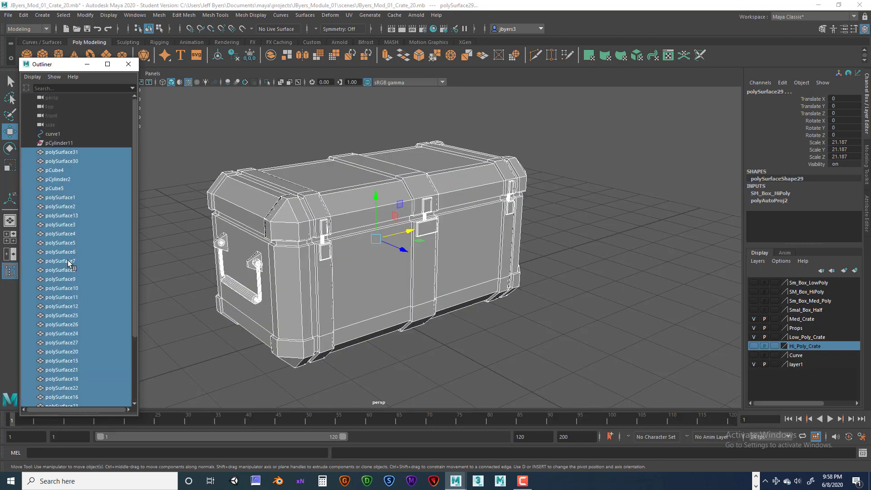
pyautogui.click(60, 153)
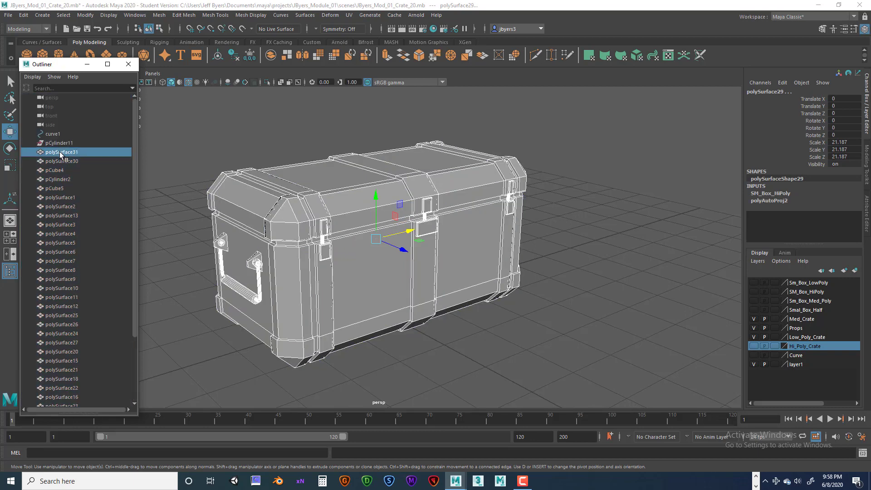
pyautogui.scroll(-3, 58, 248)
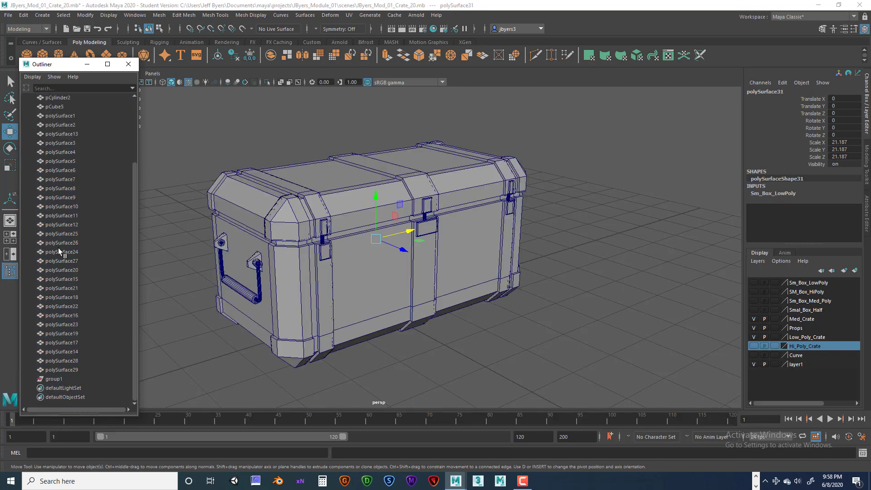
pyautogui.keyDown('shift'); pyautogui.click(69, 370); pyautogui.keyUp('shift')
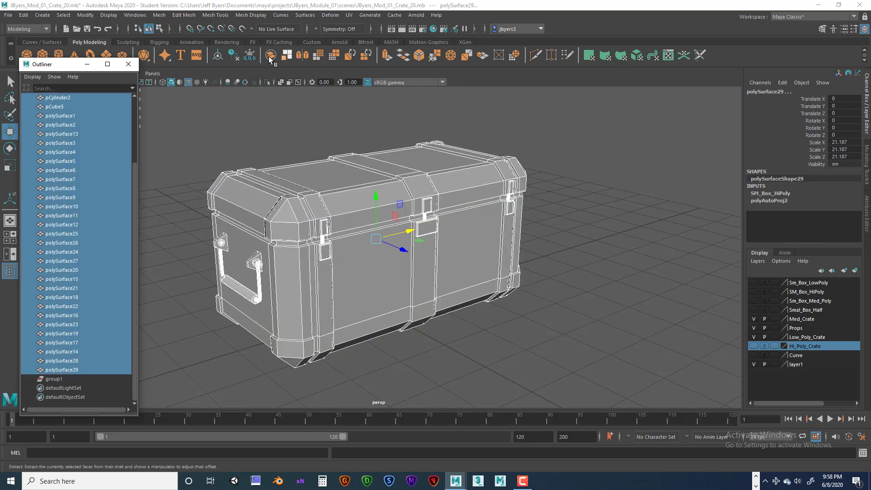
pyautogui.click(232, 51)
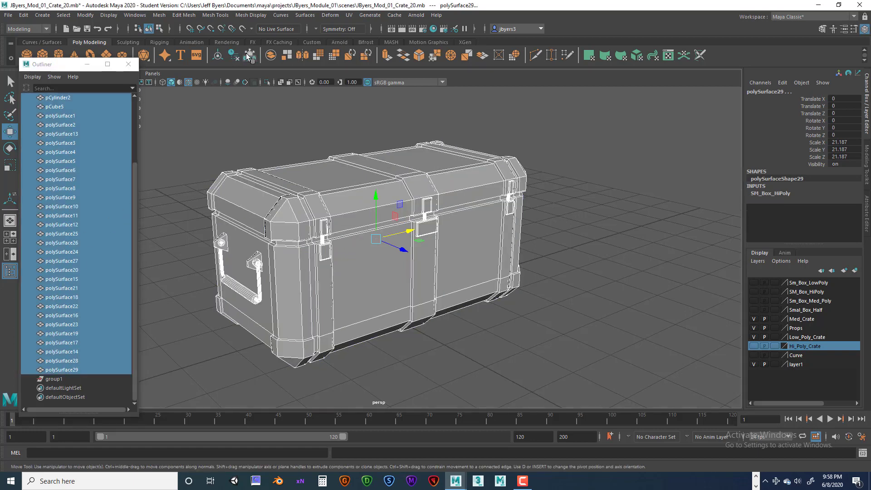
pyautogui.click(249, 55)
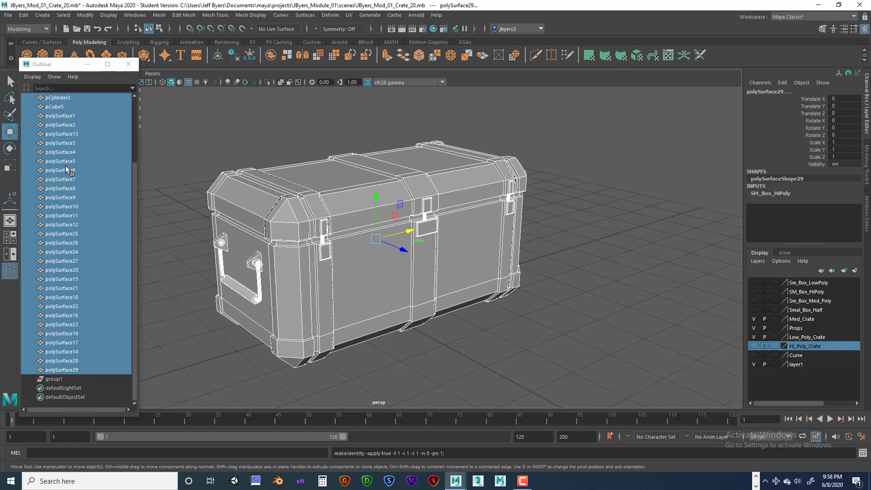
# - Delete the pCylinder11 transform node from the scene and select polySurface31
pyautogui.scroll(3, 67, 168)
pyautogui.click(56, 144)
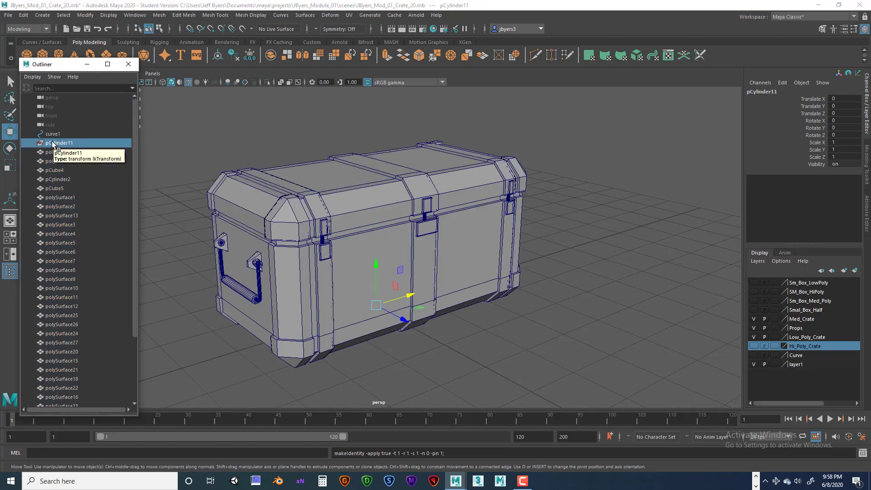
pyautogui.press('Delete')
pyautogui.click(56, 143)
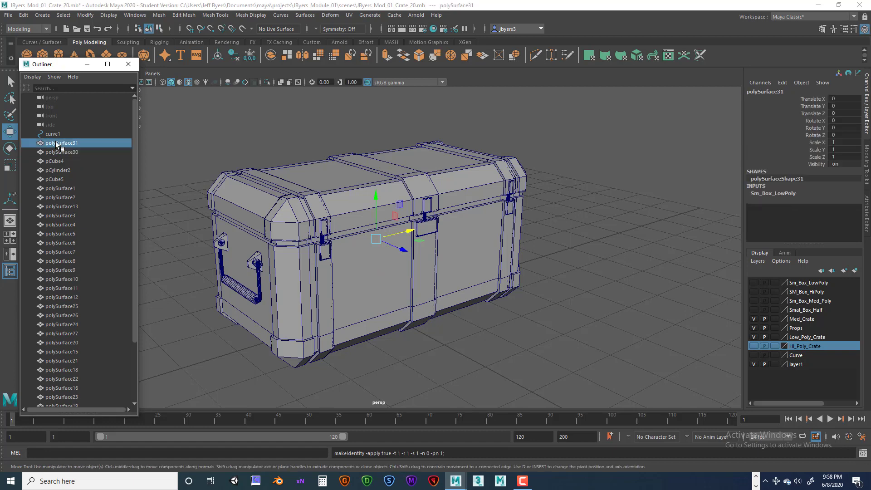
# - Rename the low-poly crate mesh as Large_Crate
pyautogui.click(306, 233)
pyautogui.scroll(-3, 100, 215)
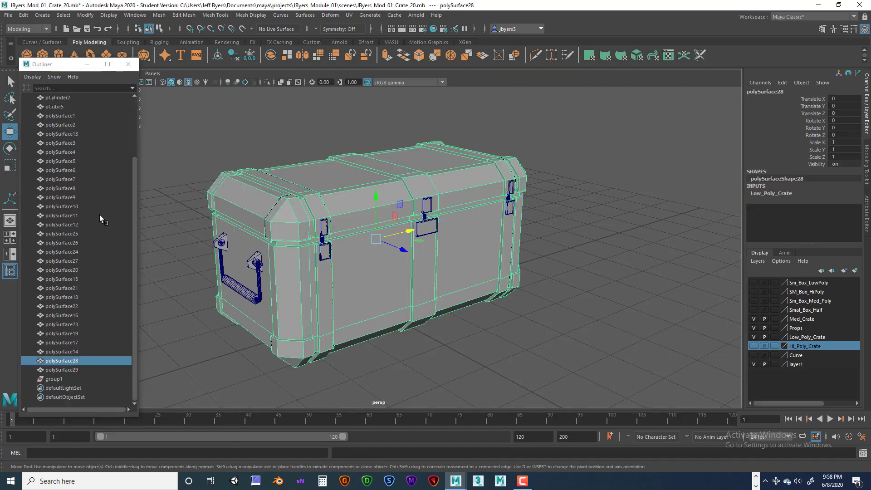
pyautogui.doubleClick(63, 362)
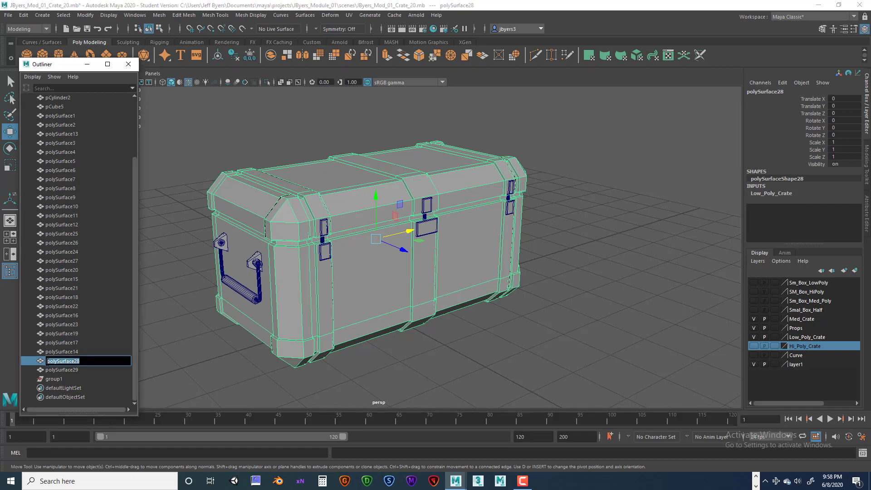
pyautogui.press('BackSpace')
pyautogui.press('Return')
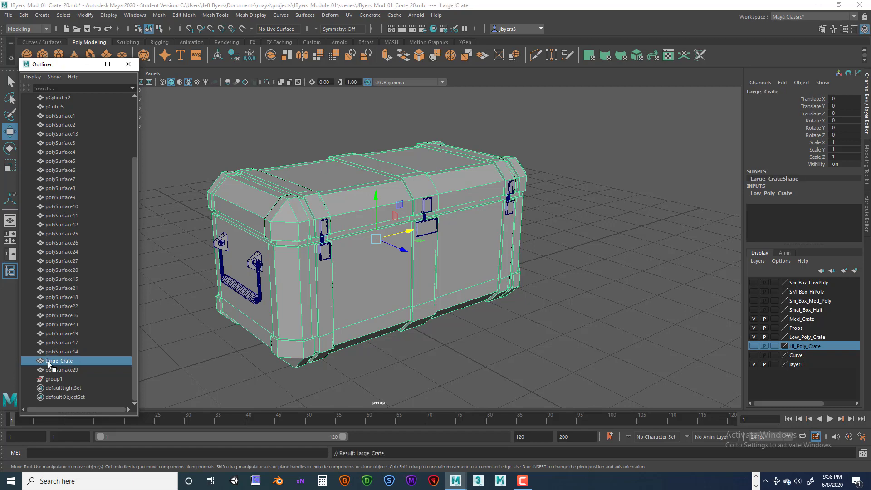
# - Inspect the separate latch meshes on the crate's front, picking out plates and connectors individually
pyautogui.click(69, 352)
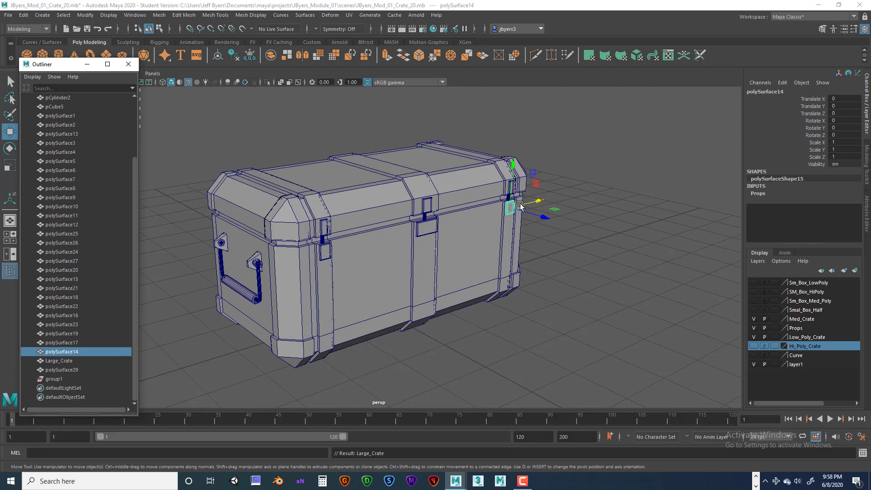
pyautogui.click(419, 227)
pyautogui.click(325, 227)
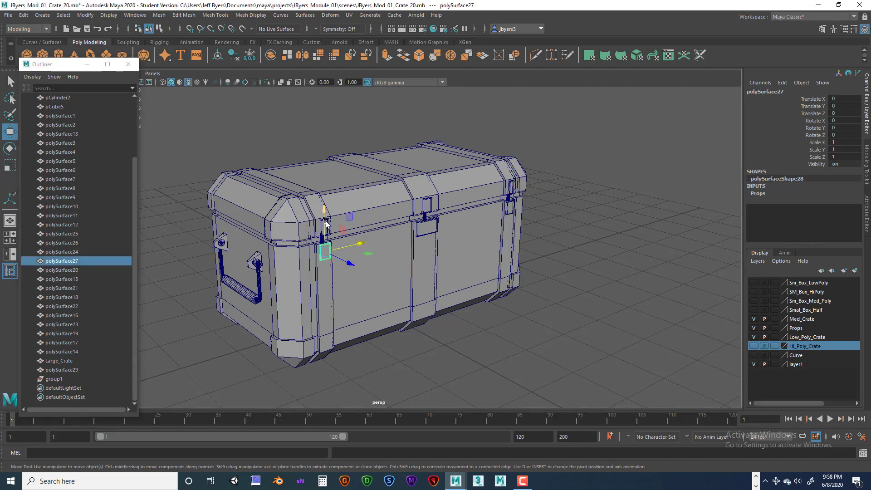
pyautogui.click(459, 348)
pyautogui.click(322, 236)
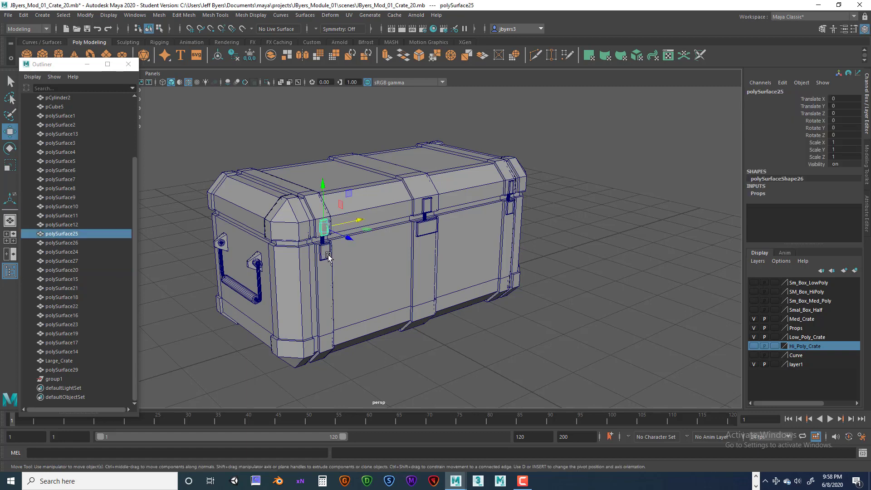
pyautogui.click(325, 241)
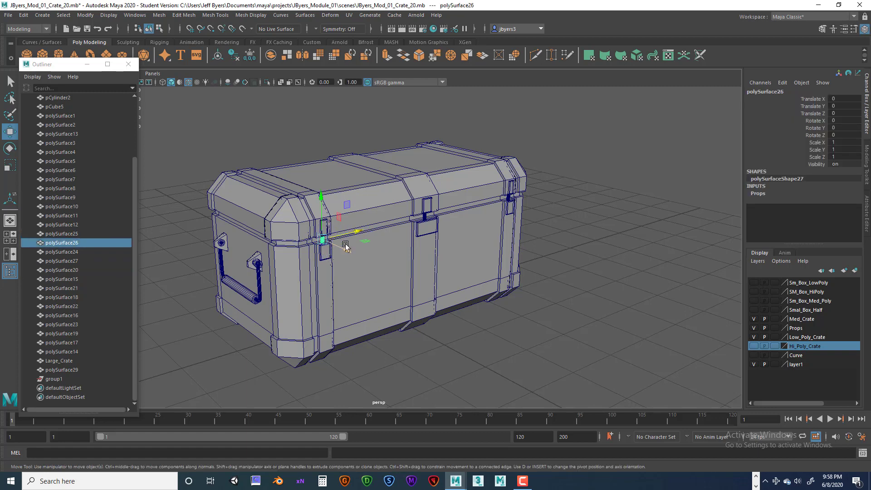
pyautogui.click(424, 220)
pyautogui.click(444, 224)
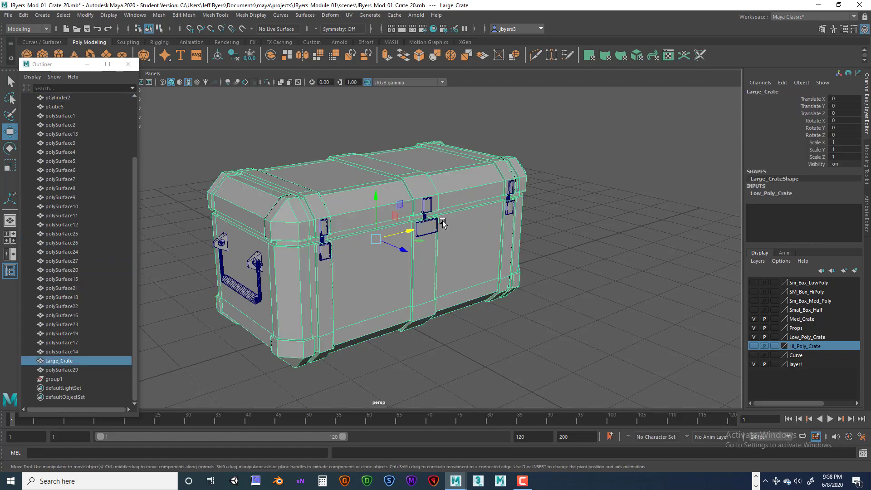
# - Compare the matching upper and lower plates across the crate's three front latches by selecting them in turn
pyautogui.click(323, 231)
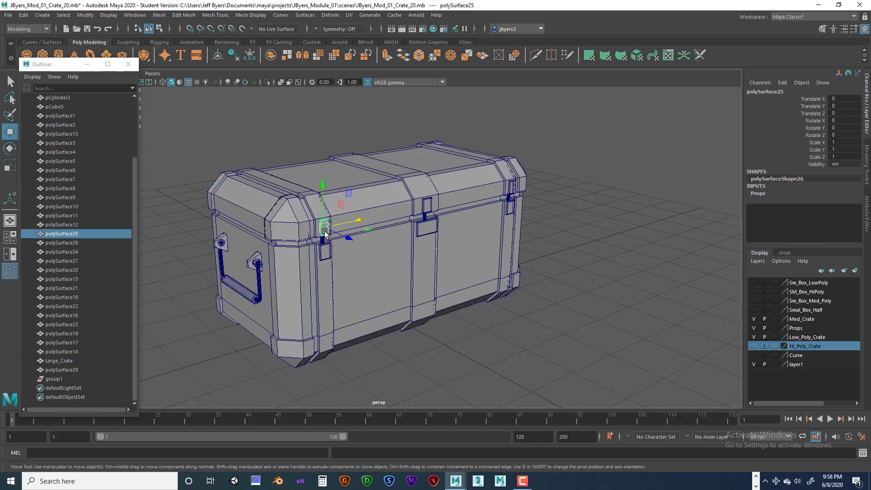
pyautogui.click(426, 205)
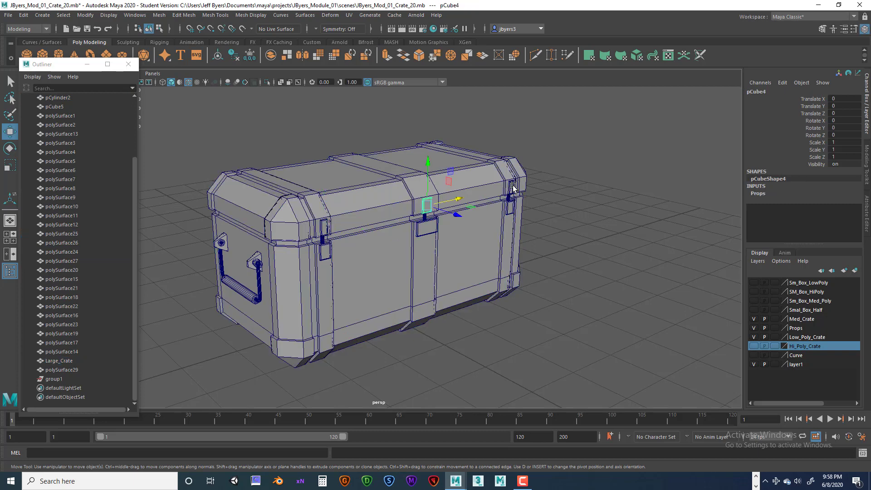
pyautogui.click(510, 190)
pyautogui.click(335, 251)
pyautogui.click(429, 219)
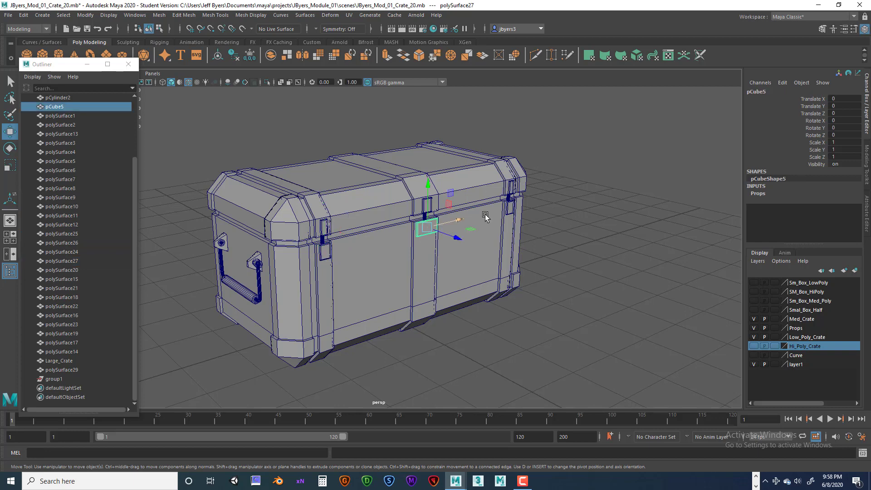
pyautogui.click(512, 209)
pyautogui.click(328, 225)
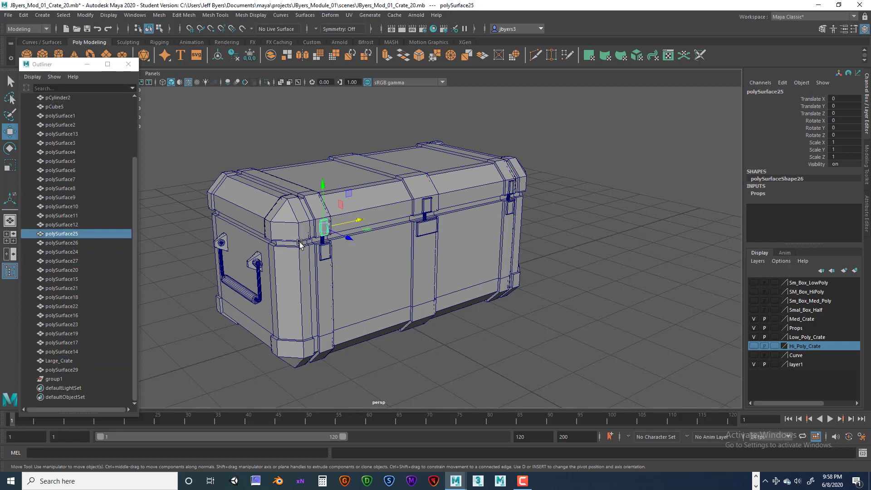
pyautogui.click(429, 204)
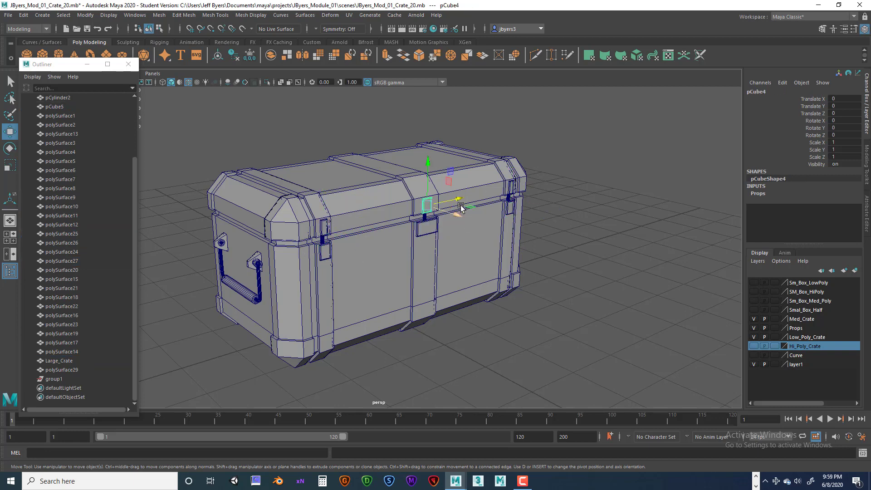
pyautogui.click(511, 185)
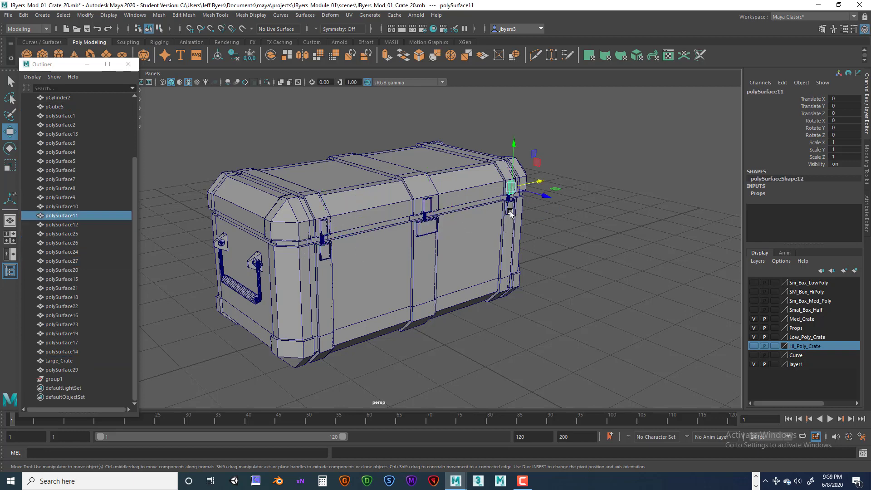
pyautogui.click(327, 235)
# - Inspect the side handle's parts by selecting its two mounting brackets, bent rod and grip in turn
pyautogui.click(249, 266)
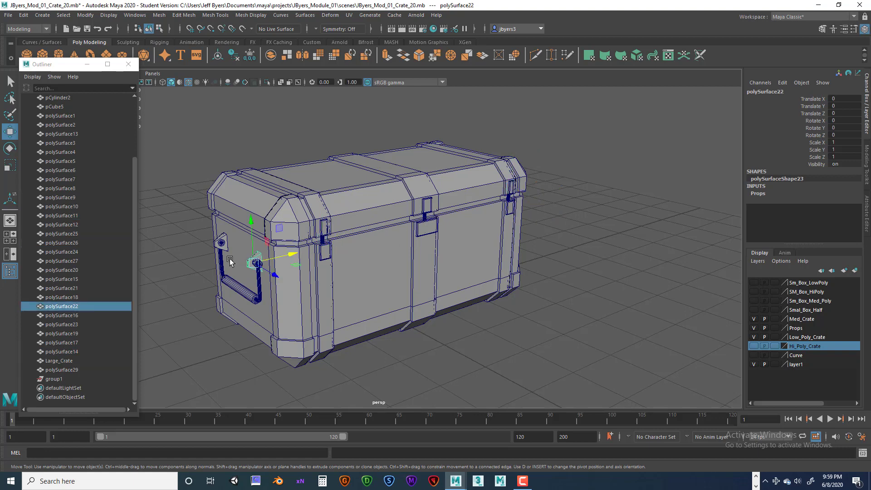
pyautogui.click(222, 234)
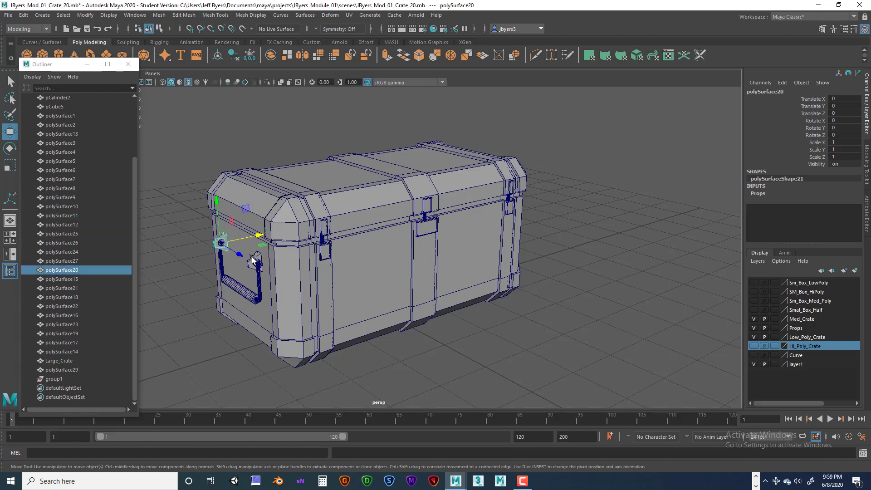
pyautogui.click(257, 281)
pyautogui.click(257, 282)
pyautogui.click(244, 295)
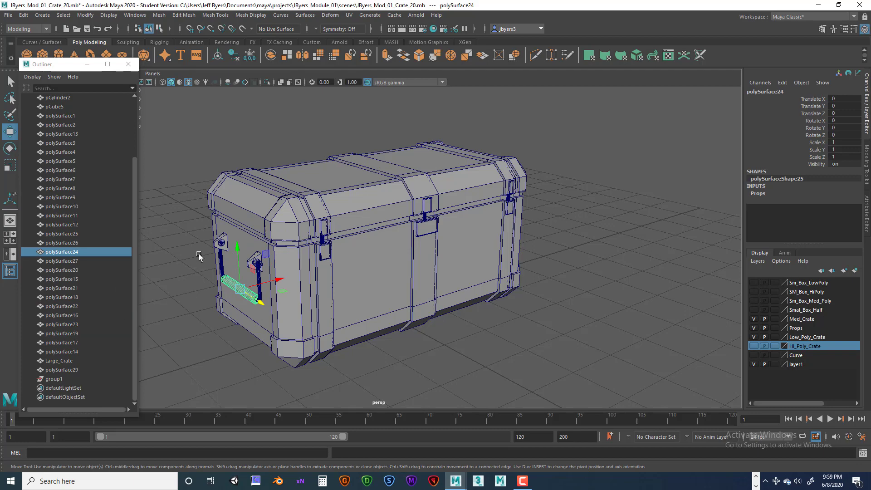
# - Select the Large_Crate mesh, switch it to face selection and pick the lid's top panel face beside the end strap
pyautogui.keyDown('alt'); pyautogui.moveTo(335, 301); pyautogui.dragTo(472, 283); pyautogui.keyUp('alt')
pyautogui.click(363, 297)
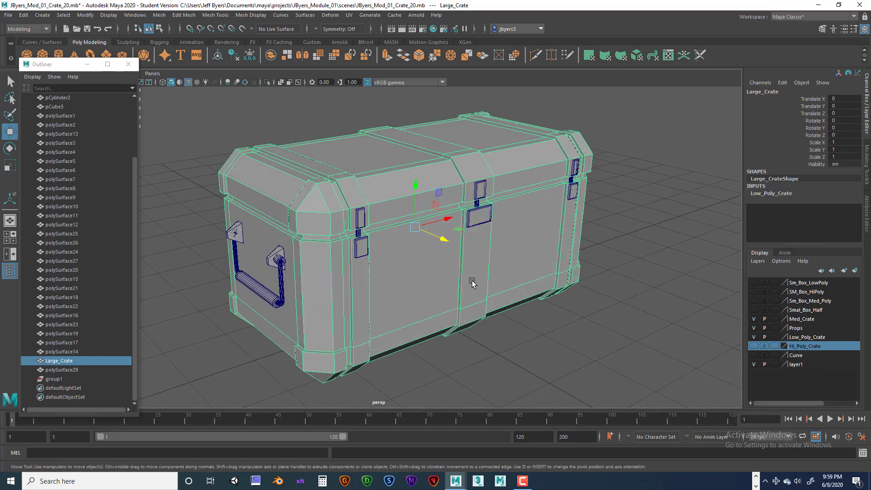
pyautogui.keyDown('alt'); pyautogui.moveTo(491, 313); pyautogui.dragTo(463, 313); pyautogui.keyUp('alt')
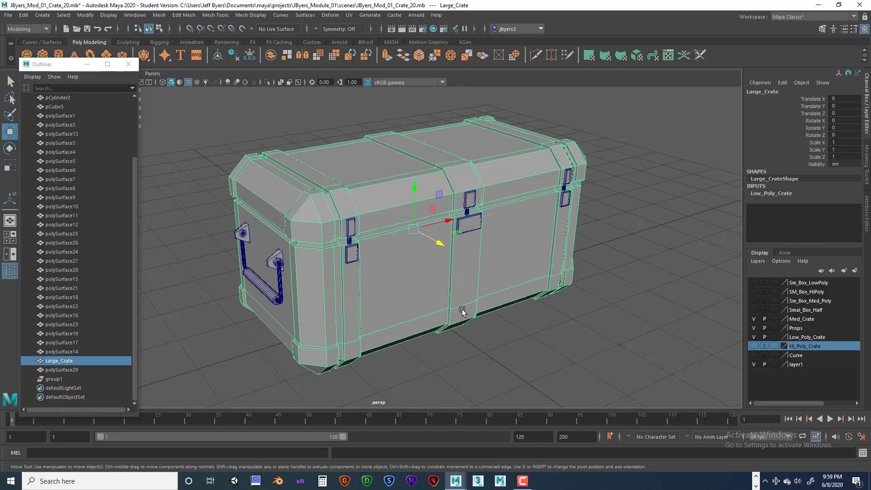
pyautogui.keyDown('alt'); pyautogui.moveTo(334, 293); pyautogui.dragTo(315, 233); pyautogui.keyUp('alt')
pyautogui.scroll(4, 346, 245)
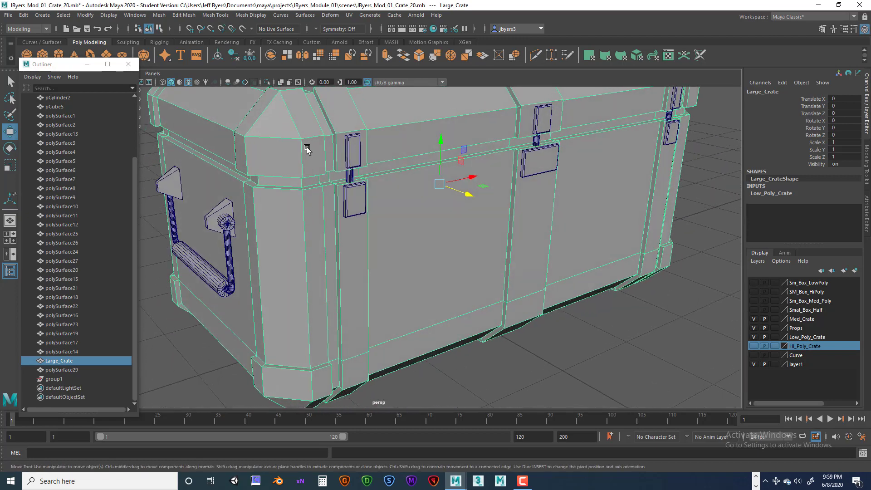
pyautogui.keyDown('alt'); pyautogui.moveTo(290, 148); pyautogui.dragTo(401, 205); pyautogui.keyUp('alt')
pyautogui.keyDown('alt'); pyautogui.moveTo(340, 206); pyautogui.dragTo(335, 201); pyautogui.keyUp('alt')
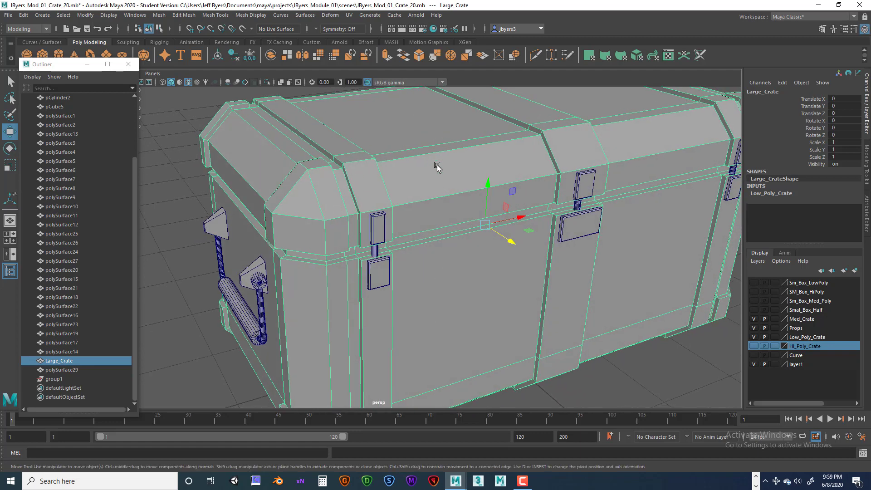
pyautogui.moveTo(436, 177); pyautogui.dragTo(434, 198, button='right')
pyautogui.click(409, 128)
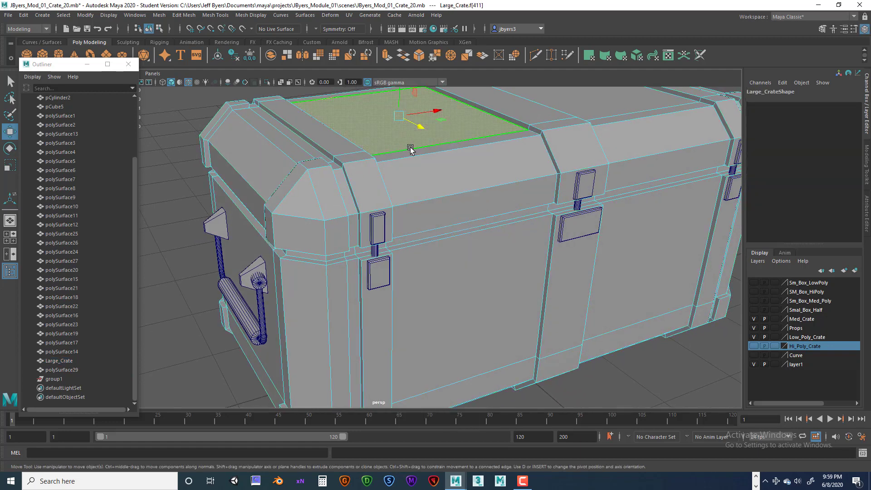
# - Examine the lid's end strap by selecting its top and bevelled faces one after another
pyautogui.click(450, 211)
pyautogui.keyDown('alt'); pyautogui.moveTo(441, 239); pyautogui.dragTo(338, 191); pyautogui.keyUp('alt')
pyautogui.click(334, 218)
pyautogui.click(321, 204)
pyautogui.click(317, 180)
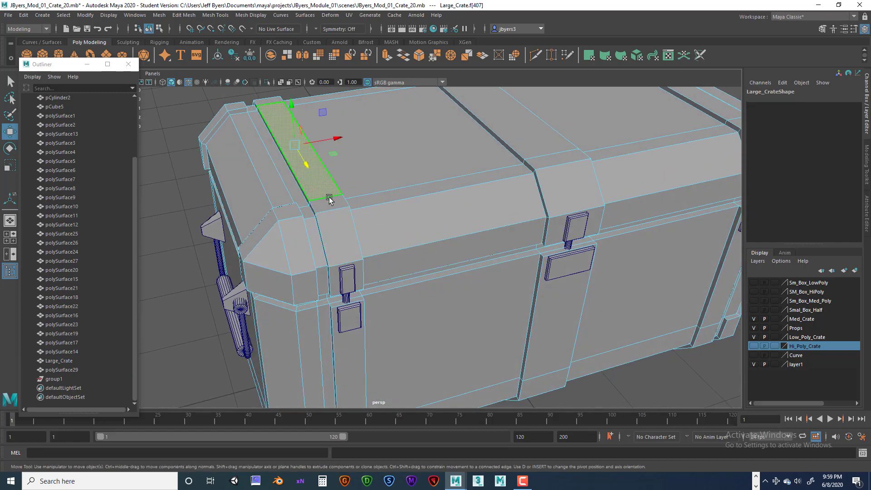
pyautogui.click(337, 228)
pyautogui.click(331, 204)
pyautogui.click(335, 240)
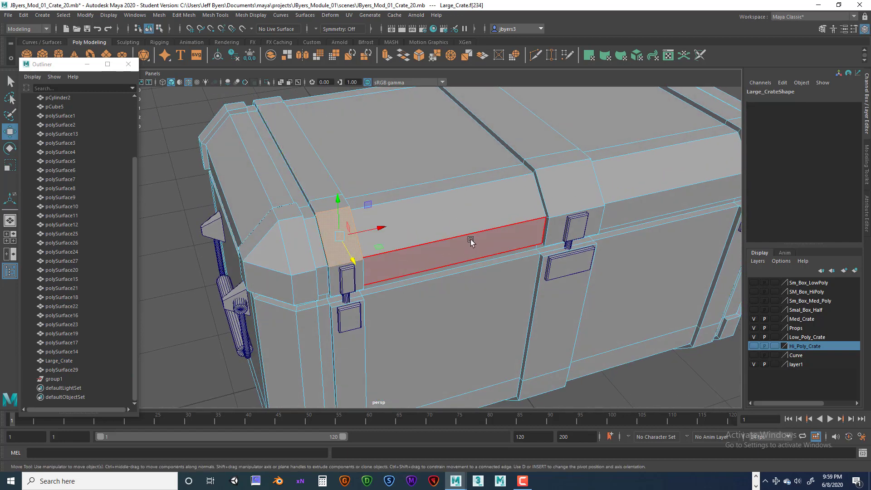
# - Examine the crate's centre strap by selecting its faces on the lid and the one behind the middle latch
pyautogui.keyDown('alt'); pyautogui.moveTo(484, 236); pyautogui.dragTo(499, 214); pyautogui.keyUp('alt')
pyautogui.click(562, 178)
pyautogui.click(547, 148)
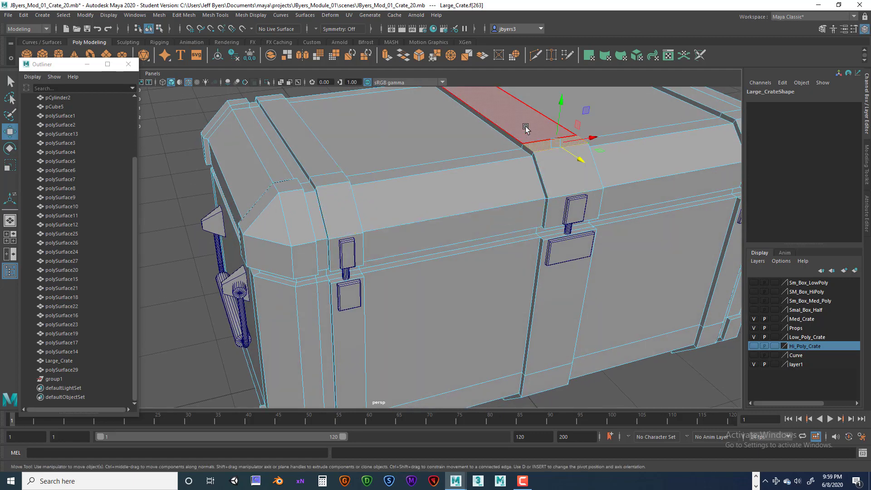
pyautogui.click(517, 119)
pyautogui.scroll(-5, 554, 224)
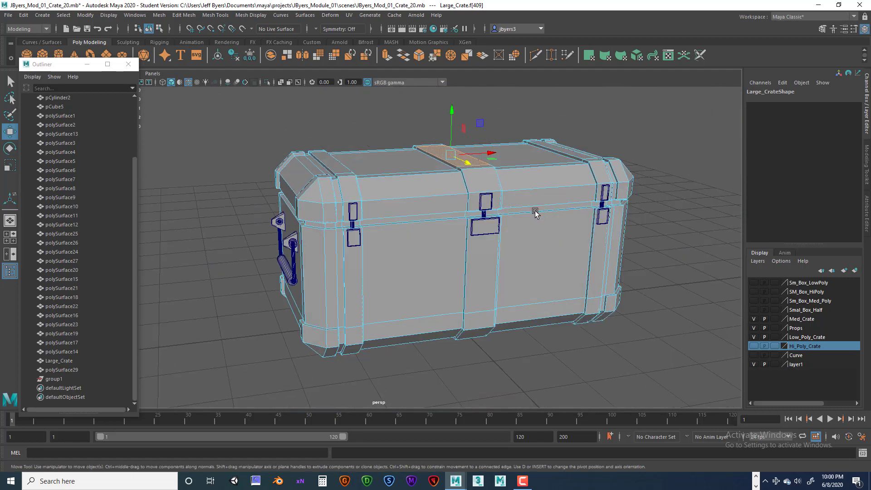
pyautogui.scroll(5, 535, 213)
pyautogui.click(558, 217)
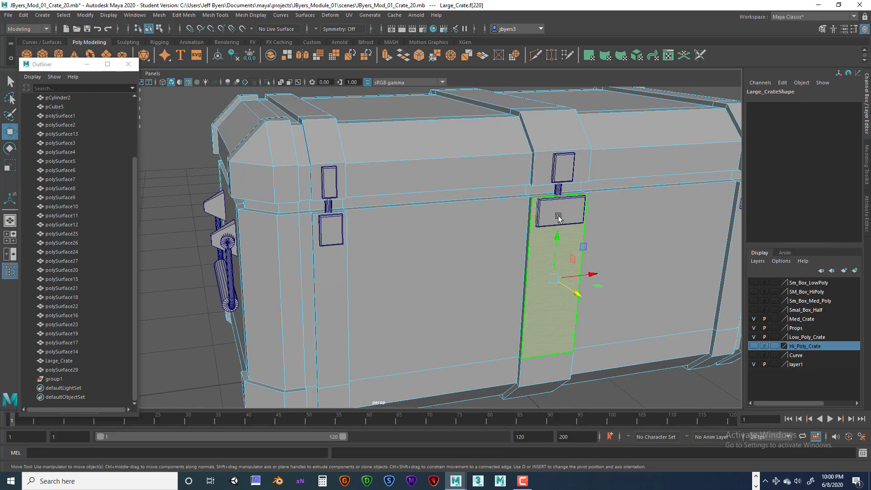
# - Review the latches and side handle against the crate body, and return Large_Crate to object selection
pyautogui.keyDown('alt'); pyautogui.moveTo(564, 171); pyautogui.dragTo(487, 173); pyautogui.keyUp('alt')
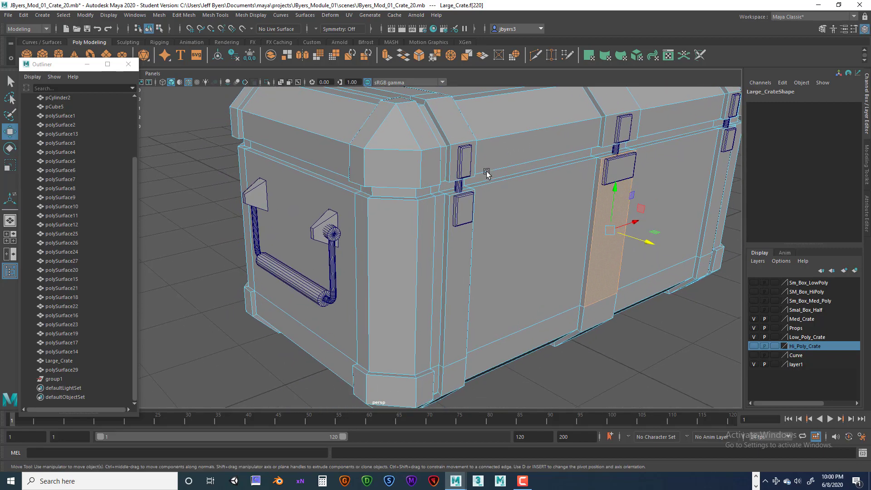
pyautogui.keyDown('alt'); pyautogui.moveTo(433, 211); pyautogui.dragTo(424, 217); pyautogui.keyUp('alt')
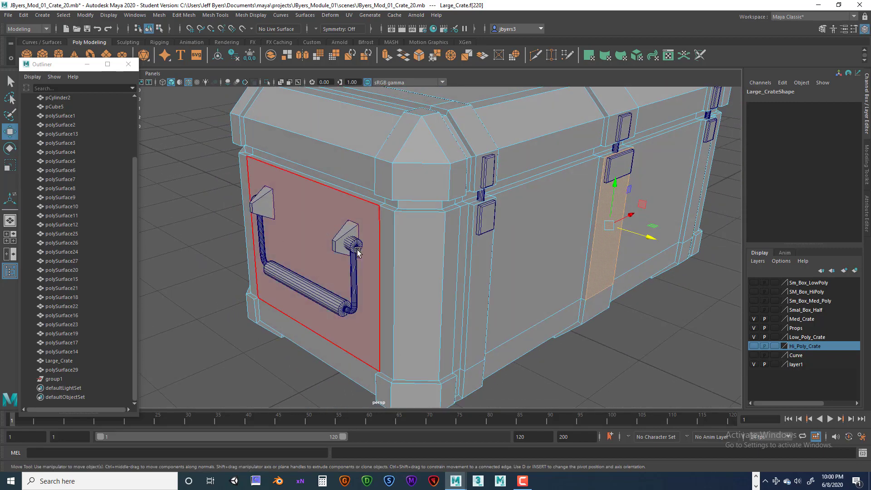
pyautogui.scroll(-5, 390, 236)
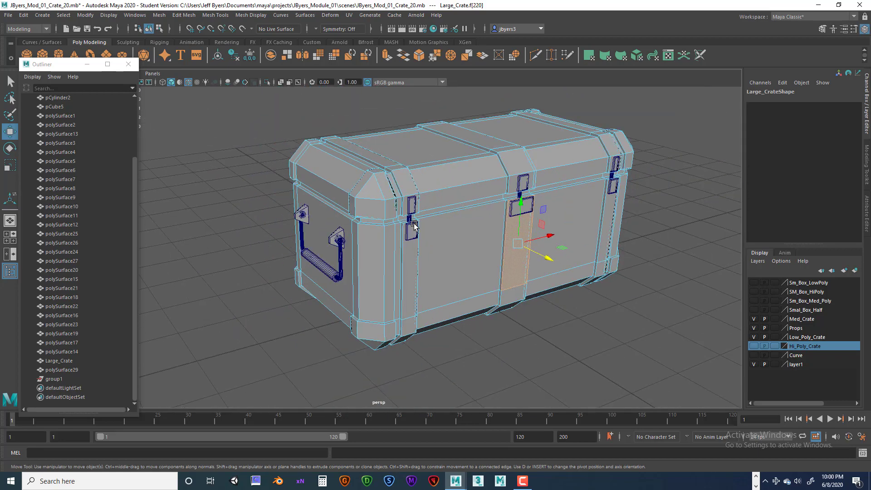
pyautogui.keyDown('alt'); pyautogui.moveTo(465, 236); pyautogui.dragTo(418, 202); pyautogui.keyUp('alt')
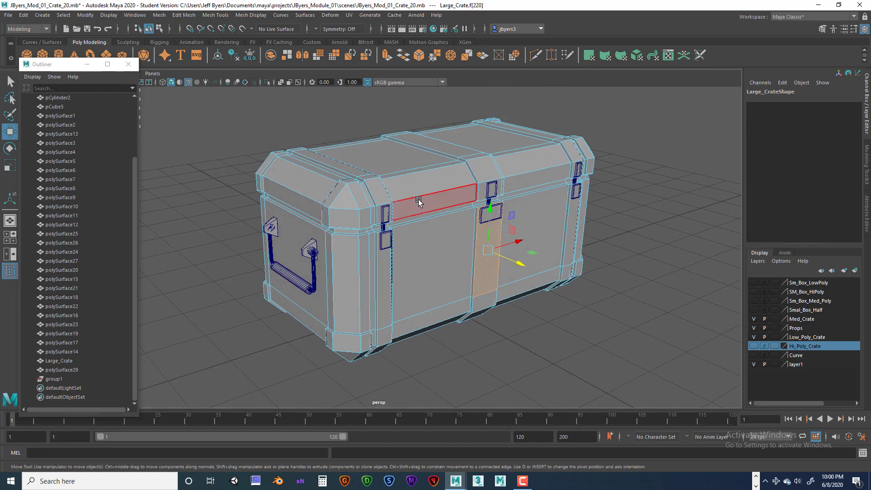
pyautogui.moveTo(419, 202); pyautogui.dragTo(418, 247, button='right')
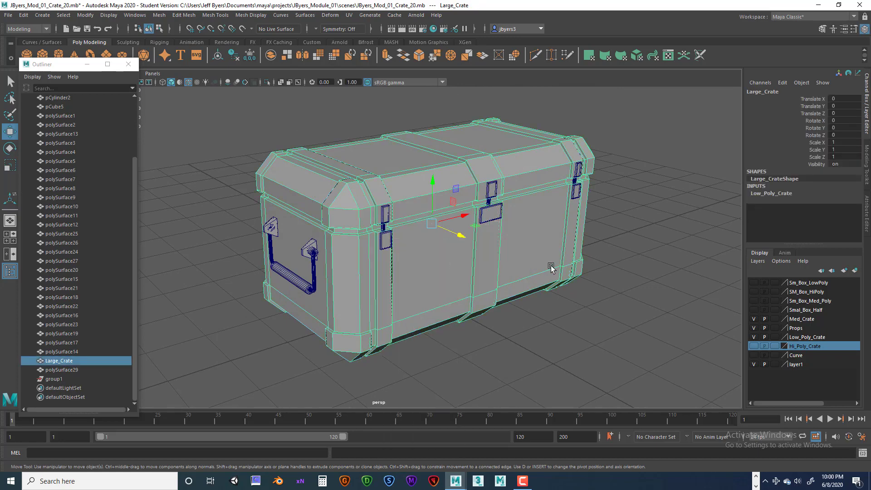
# - Inspect the side handle up close, selecting its cylindrical grip and bent rod as separate meshes
pyautogui.keyDown('alt'); pyautogui.moveTo(551, 268); pyautogui.dragTo(589, 284); pyautogui.keyUp('alt')
pyautogui.scroll(6, 551, 245)
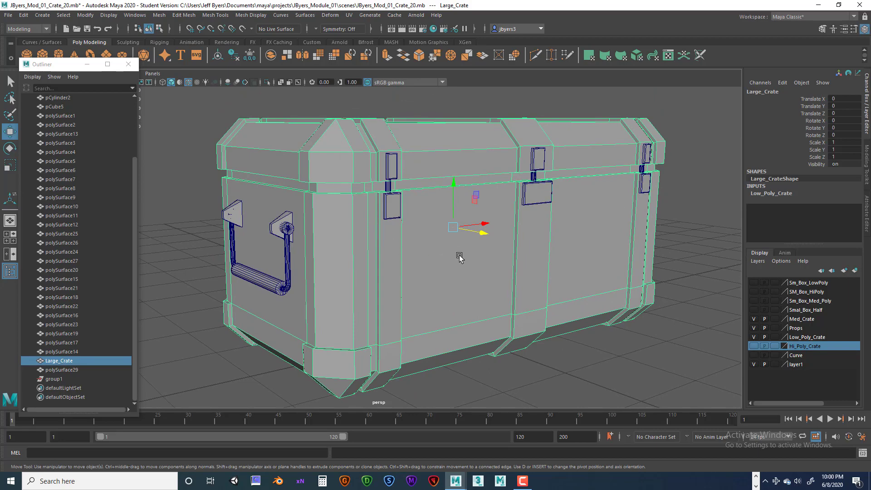
pyautogui.keyDown('alt'); pyautogui.moveTo(459, 257); pyautogui.dragTo(351, 278); pyautogui.keyUp('alt')
pyautogui.click(424, 258)
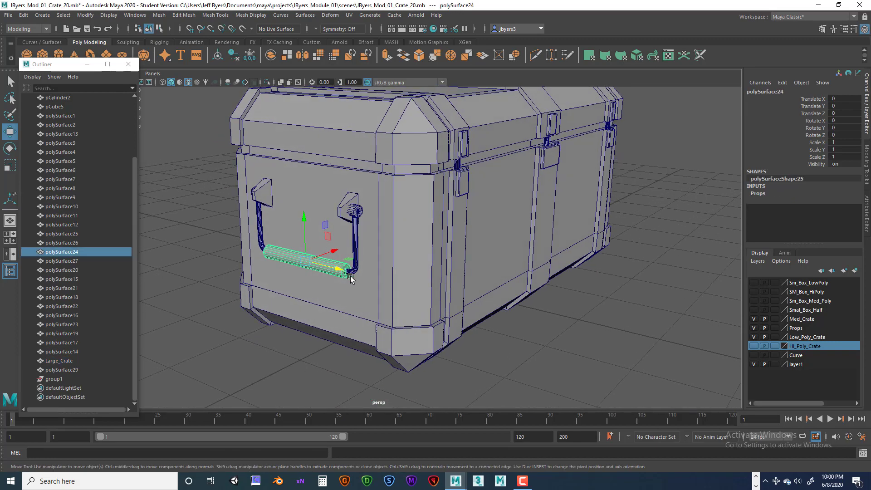
pyautogui.scroll(6, 354, 274)
pyautogui.click(269, 219)
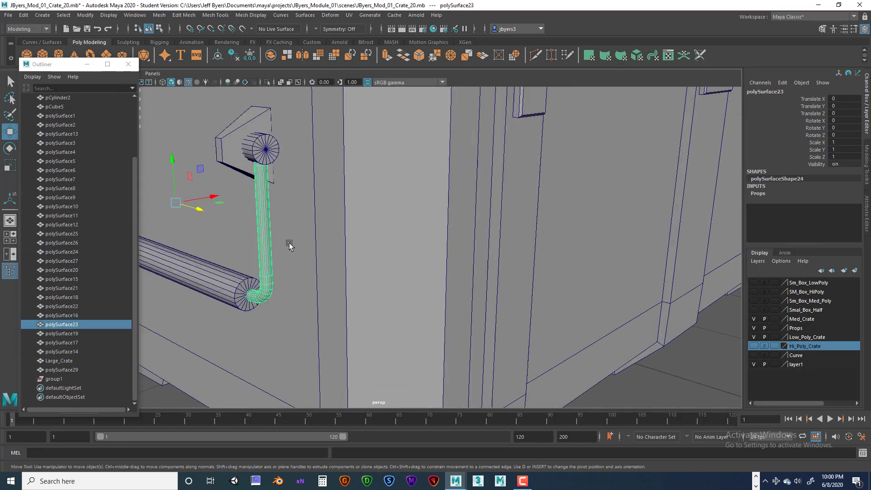
# - Inspect where the handle rod meets the crate by selecting the pivot cylinder and its mounting bracket
pyautogui.keyDown('alt'); pyautogui.moveTo(289, 245); pyautogui.dragTo(311, 243); pyautogui.keyUp('alt')
pyautogui.keyDown('alt'); pyautogui.moveTo(370, 227); pyautogui.dragTo(369, 255, button='right'); pyautogui.keyUp('alt')
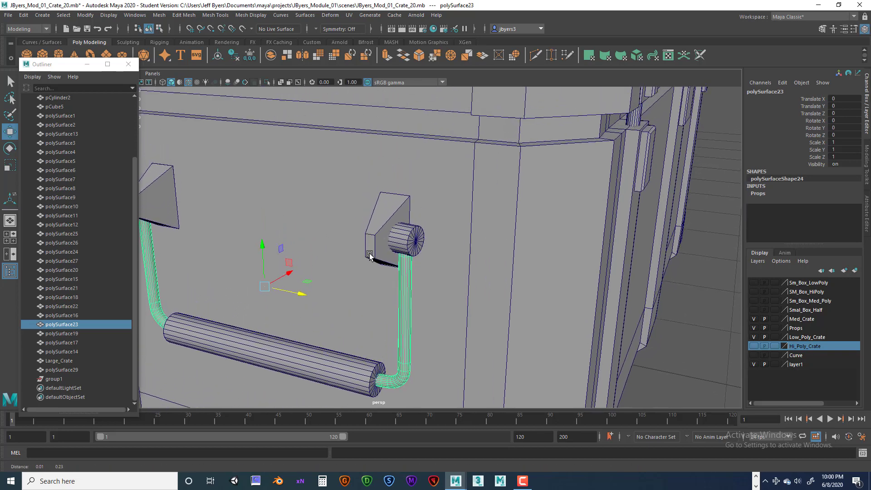
pyautogui.keyDown('alt'); pyautogui.moveTo(369, 255); pyautogui.dragTo(372, 261, button='middle'); pyautogui.keyUp('alt')
pyautogui.click(401, 254)
pyautogui.keyDown('alt'); pyautogui.moveTo(418, 272); pyautogui.dragTo(408, 273); pyautogui.keyUp('alt')
pyautogui.keyDown('alt'); pyautogui.moveTo(398, 257); pyautogui.dragTo(422, 257, button='middle'); pyautogui.keyUp('alt')
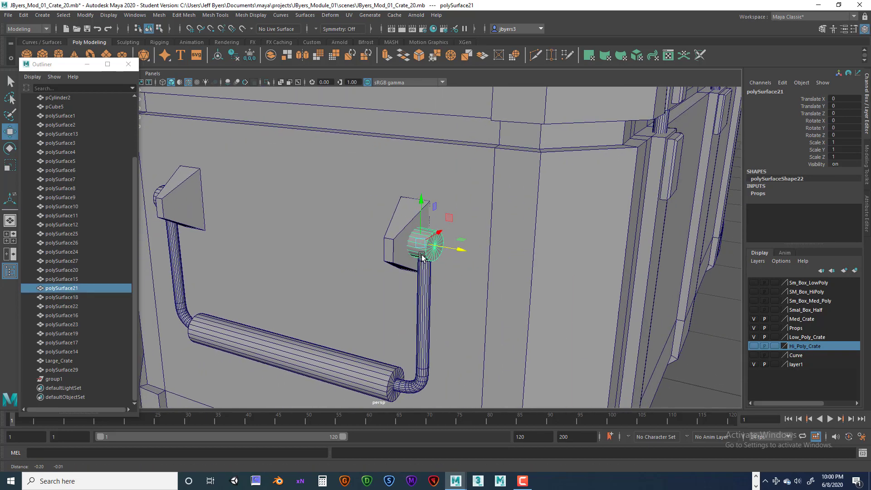
pyautogui.keyDown('alt'); pyautogui.moveTo(422, 257); pyautogui.dragTo(414, 266); pyautogui.keyUp('alt')
pyautogui.click(413, 268)
pyautogui.keyDown('alt'); pyautogui.moveTo(412, 271); pyautogui.dragTo(373, 234, button='right'); pyautogui.keyUp('alt')
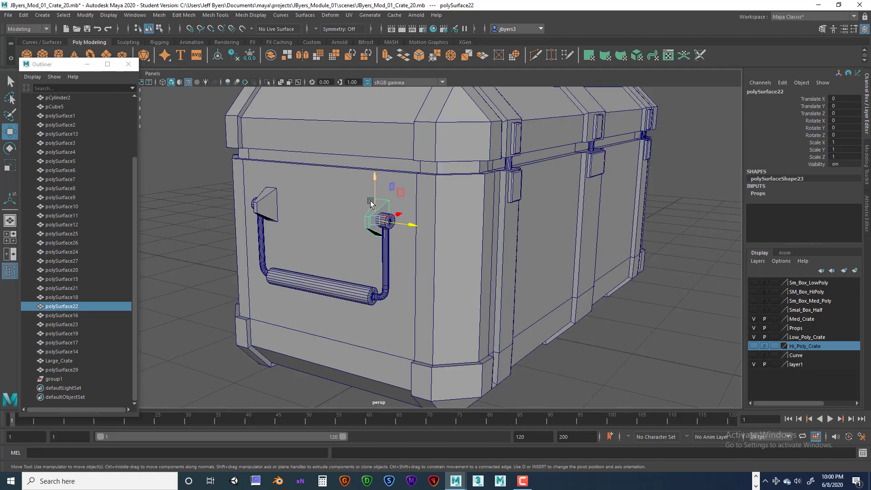
# - Select the Large_Crate body instead of the handle bracket
pyautogui.keyDown('alt'); pyautogui.moveTo(390, 221); pyautogui.dragTo(352, 236); pyautogui.keyUp('alt')
pyautogui.scroll(-3, 440, 261)
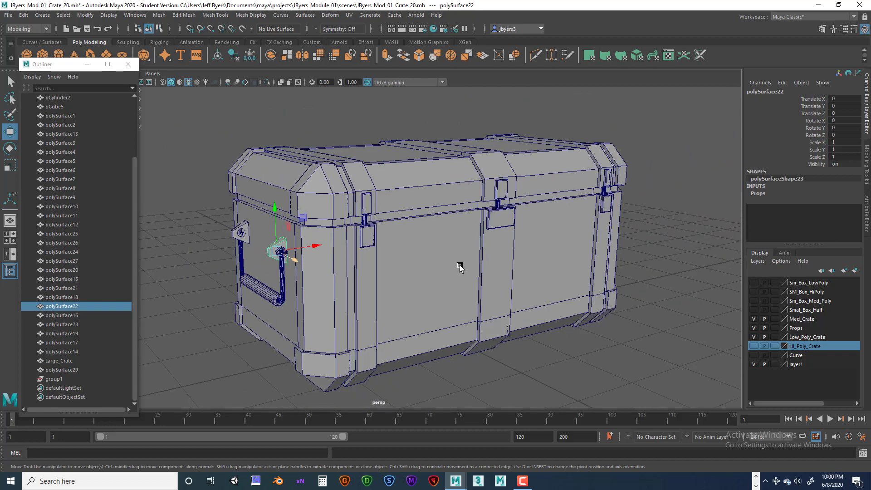
pyautogui.click(459, 266)
pyautogui.keyDown('alt'); pyautogui.moveTo(459, 267); pyautogui.dragTo(522, 229); pyautogui.keyUp('alt')
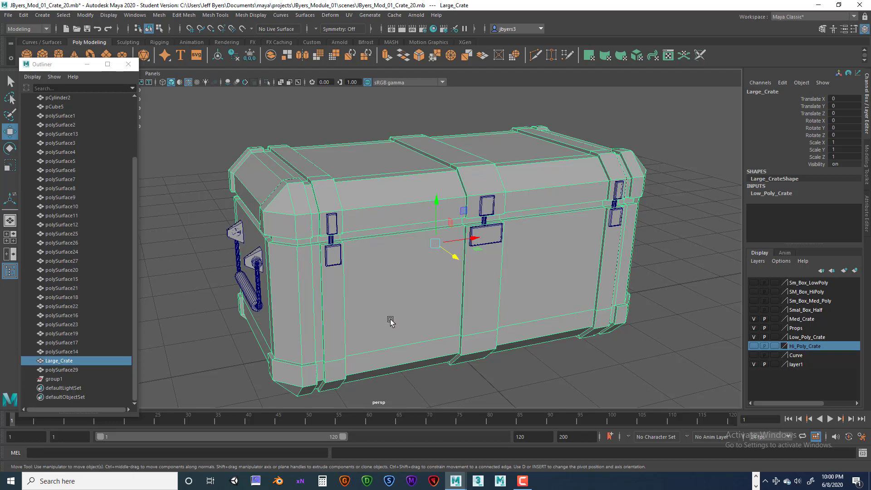
# - Examine the large crate's front, lid straps, latches and handle end from several angles
pyautogui.keyDown('alt'); pyautogui.moveTo(390, 320); pyautogui.dragTo(395, 310); pyautogui.keyUp('alt')
pyautogui.keyDown('alt'); pyautogui.moveTo(426, 260); pyautogui.dragTo(400, 286, button='middle'); pyautogui.keyUp('alt')
pyautogui.keyDown('alt'); pyautogui.moveTo(399, 286); pyautogui.dragTo(456, 215); pyautogui.keyUp('alt')
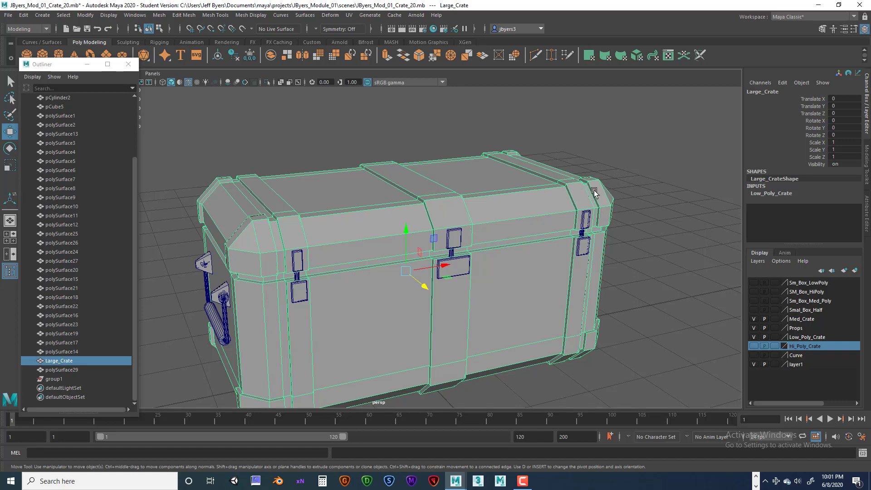
pyautogui.keyDown('alt'); pyautogui.moveTo(595, 193); pyautogui.dragTo(530, 215); pyautogui.keyUp('alt')
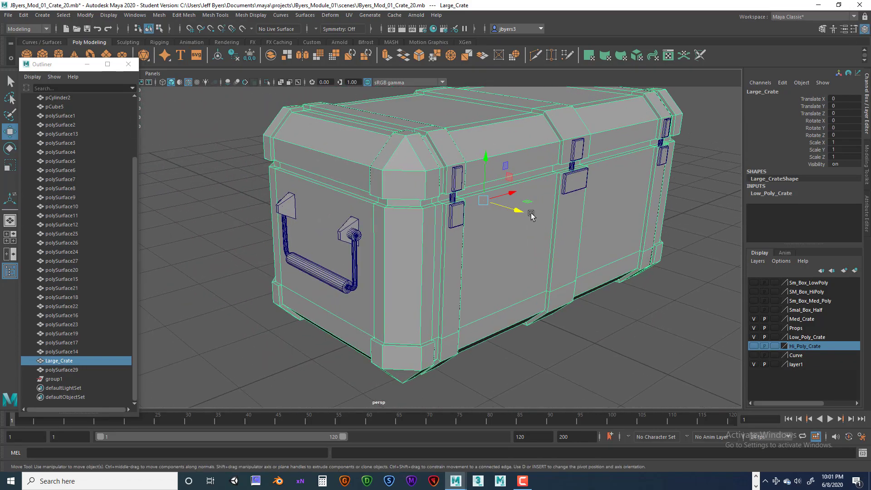
pyautogui.keyDown('alt'); pyautogui.moveTo(531, 215); pyautogui.dragTo(453, 216, button='right'); pyautogui.keyUp('alt')
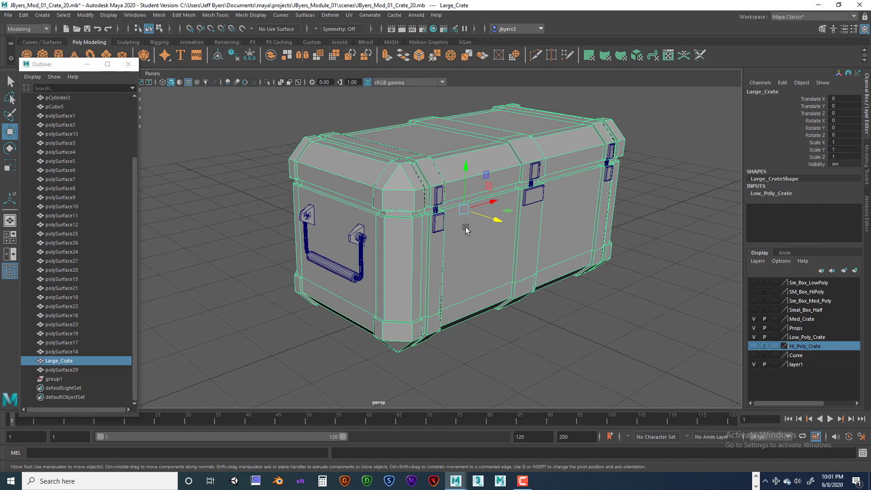
pyautogui.keyDown('alt'); pyautogui.moveTo(516, 232); pyautogui.dragTo(580, 241); pyautogui.keyUp('alt')
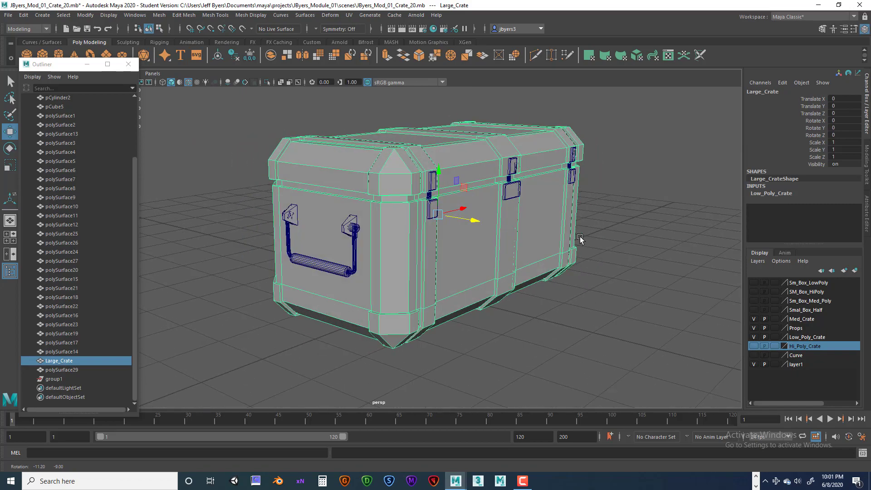
pyautogui.keyDown('alt'); pyautogui.moveTo(580, 241); pyautogui.dragTo(609, 240, button='right'); pyautogui.keyUp('alt')
pyautogui.keyDown('alt'); pyautogui.moveTo(608, 240); pyautogui.dragTo(549, 231); pyautogui.keyUp('alt')
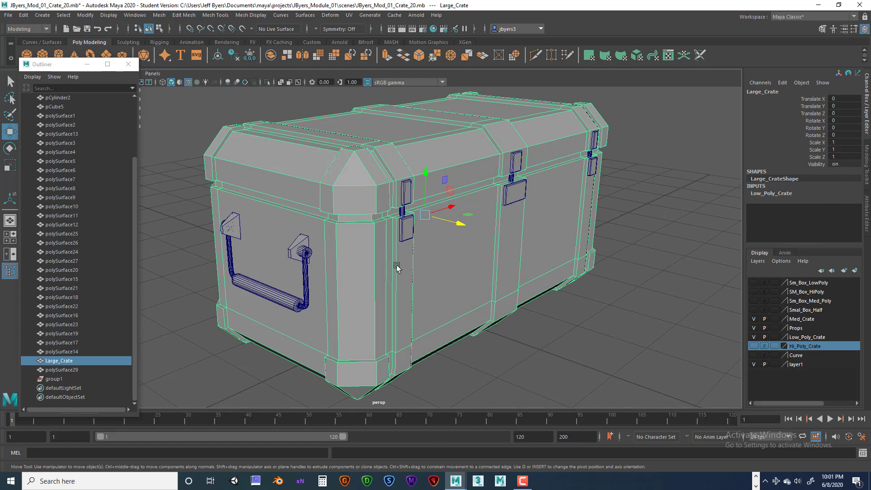
pyautogui.keyDown('alt'); pyautogui.moveTo(397, 268); pyautogui.dragTo(474, 255); pyautogui.keyUp('alt')
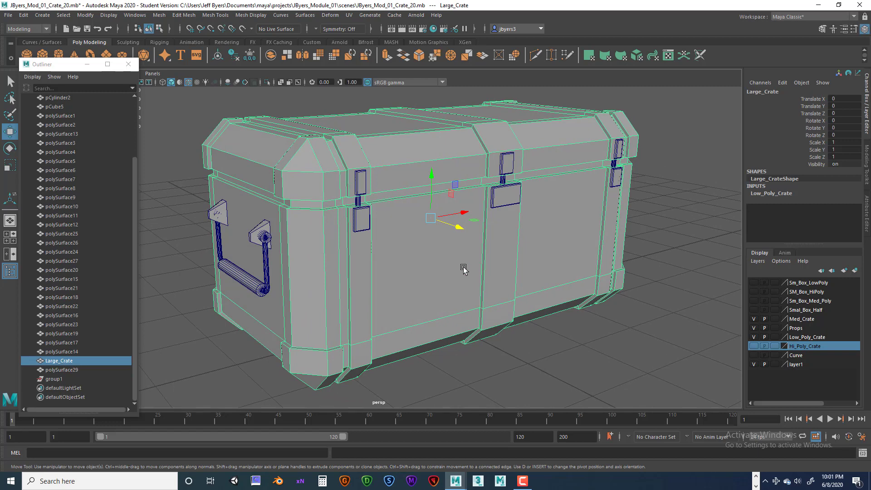
pyautogui.rightClick(464, 269)
pyautogui.scroll(-3, 506, 271)
pyautogui.keyDown('alt'); pyautogui.moveTo(506, 270); pyautogui.dragTo(505, 273); pyautogui.keyUp('alt')
pyautogui.keyDown('alt'); pyautogui.moveTo(516, 259); pyautogui.dragTo(511, 266, button='middle'); pyautogui.keyUp('alt')
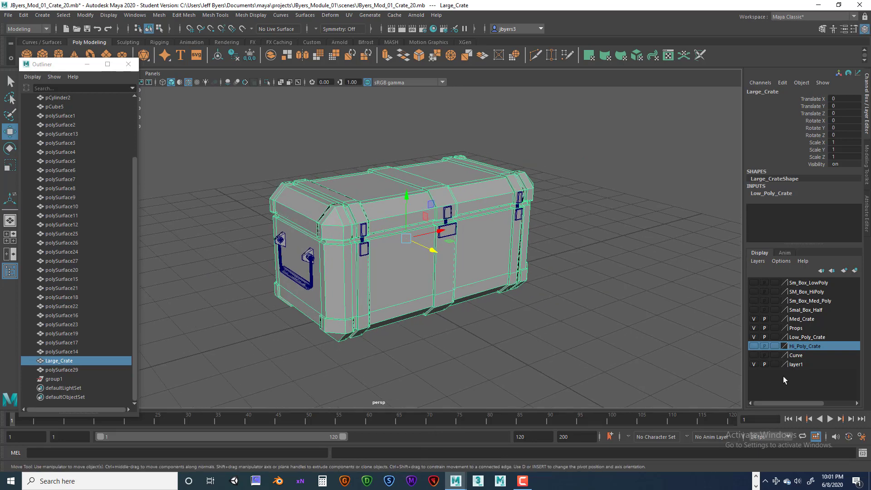
# - Hide the Props layer so only the crate body shows, and close the Outliner
pyautogui.click(754, 328)
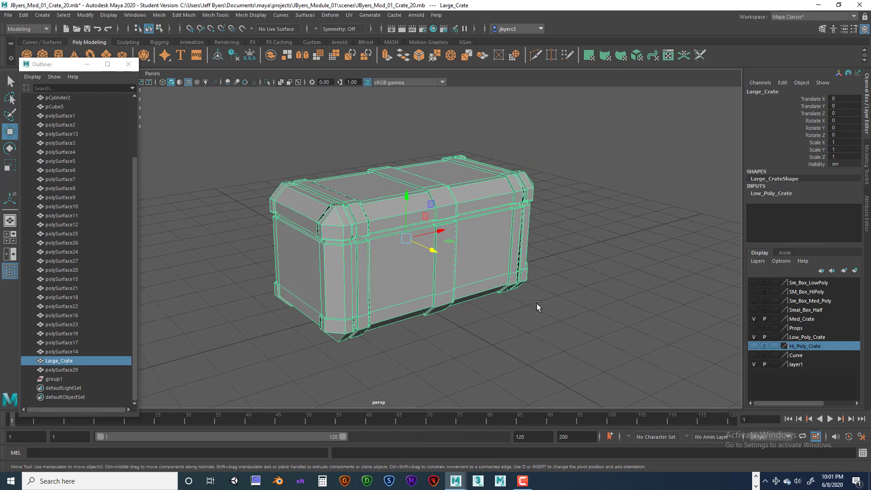
pyautogui.scroll(4, 537, 306)
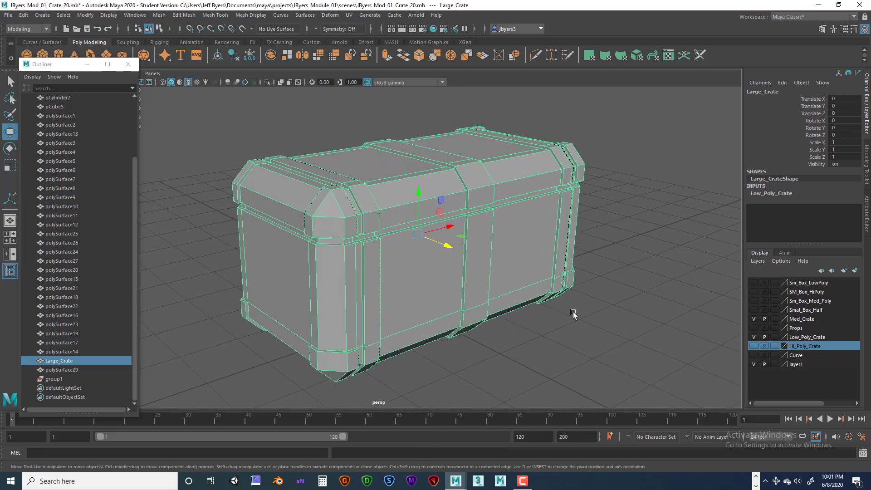
pyautogui.keyDown('alt'); pyautogui.moveTo(574, 313); pyautogui.dragTo(567, 297); pyautogui.keyUp('alt')
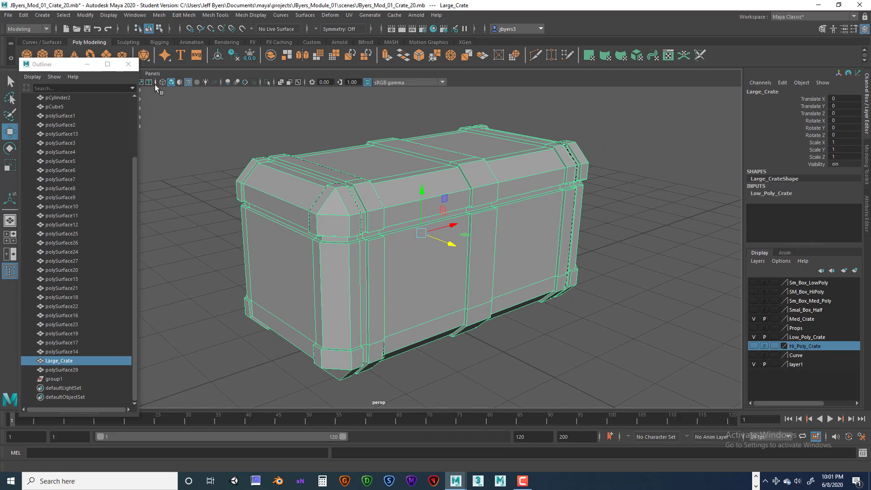
pyautogui.click(128, 66)
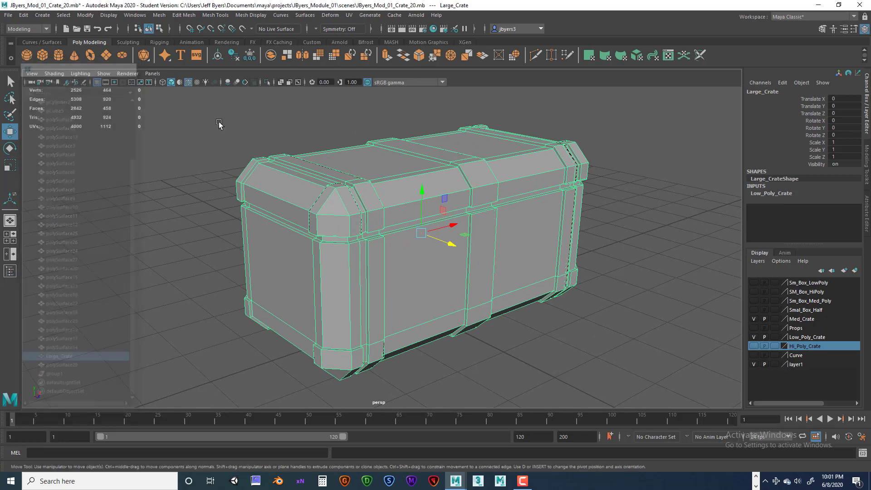
# - Apply an automatic UV projection to Large_Crate with 6 planes, optimized for fewer pieces, without creating a new UV set
pyautogui.click(349, 15)
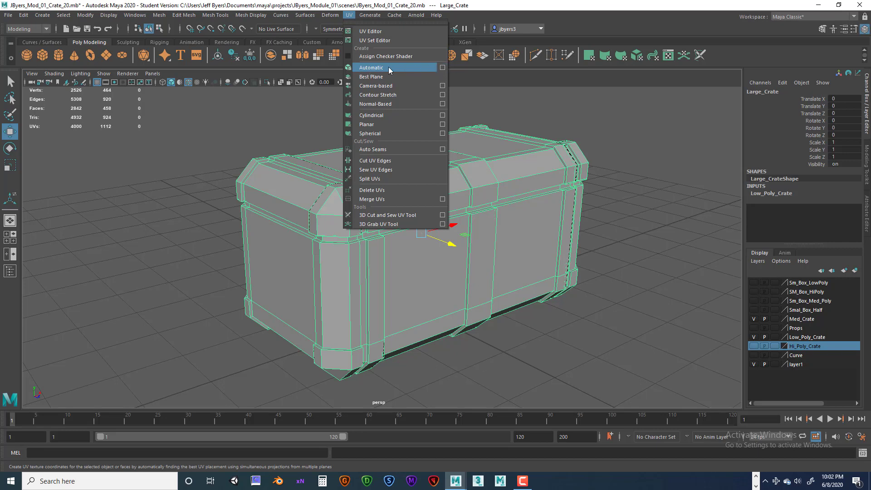
pyautogui.click(443, 68)
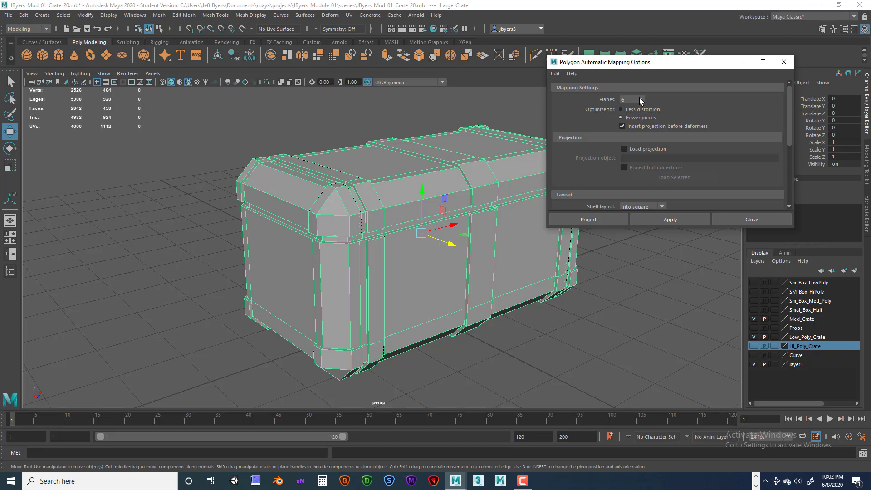
pyautogui.scroll(-5, 660, 144)
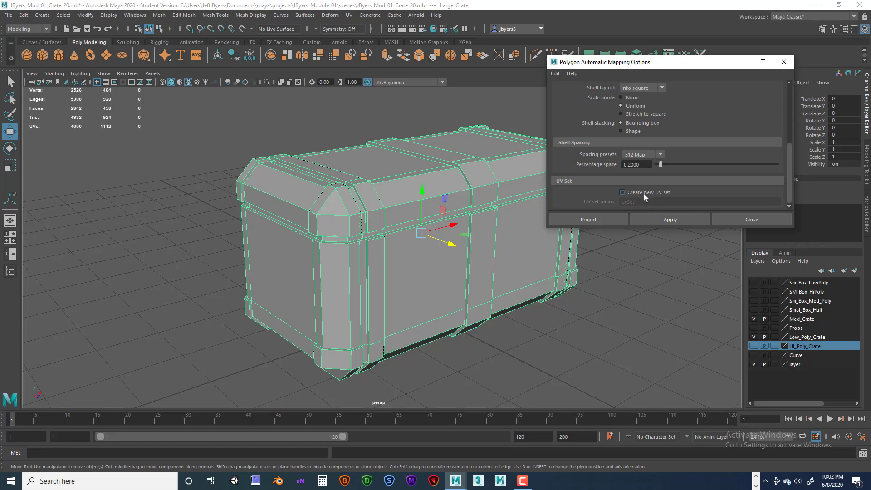
pyautogui.click(598, 218)
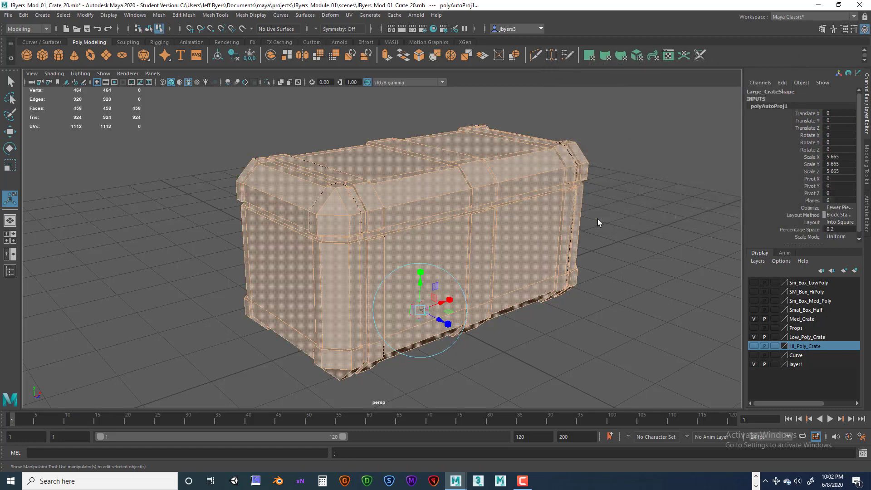
# - Open the UV Editor for the crate and shift it aside to uncover part of the model
pyautogui.click(350, 15)
pyautogui.click(365, 31)
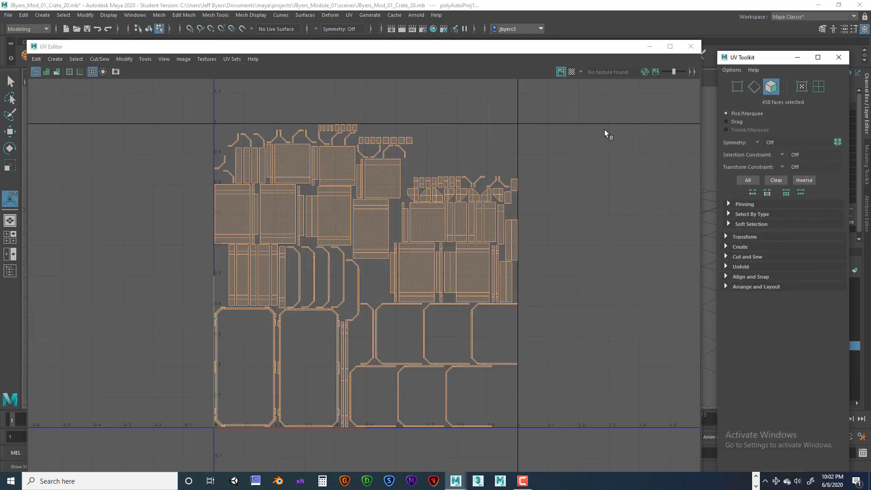
pyautogui.moveTo(446, 49); pyautogui.dragTo(619, 76)
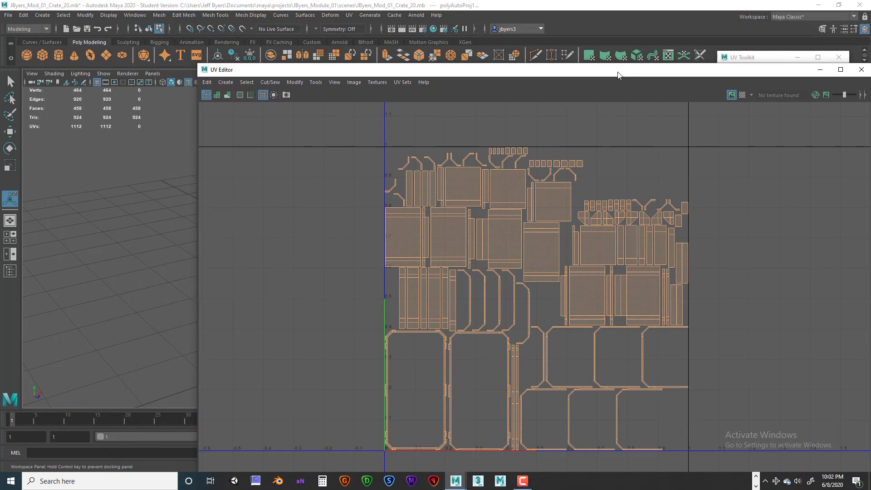
pyautogui.press('f')
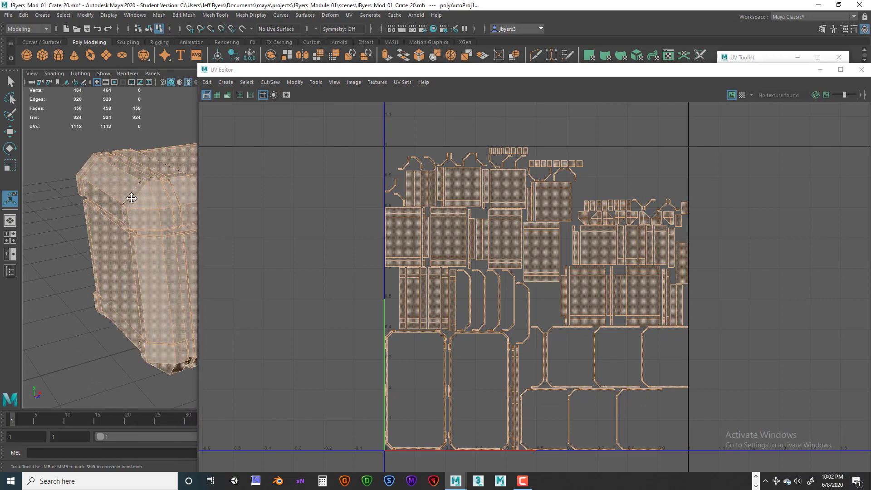
pyautogui.keyDown('alt'); pyautogui.moveTo(132, 198); pyautogui.dragTo(38, 201, button='right'); pyautogui.keyUp('alt')
pyautogui.keyDown('alt'); pyautogui.moveTo(74, 193); pyautogui.dragTo(48, 190); pyautogui.keyUp('alt')
pyautogui.moveTo(385, 75); pyautogui.dragTo(321, 55)
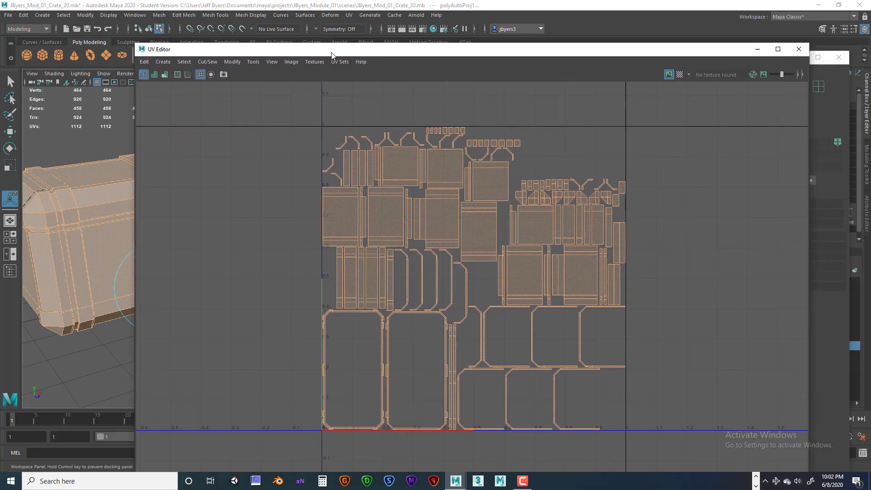
# - Shrink the UV Editor window in width and height so the crate and UV Toolkit are both uncovered
pyautogui.moveTo(812, 191); pyautogui.dragTo(459, 191)
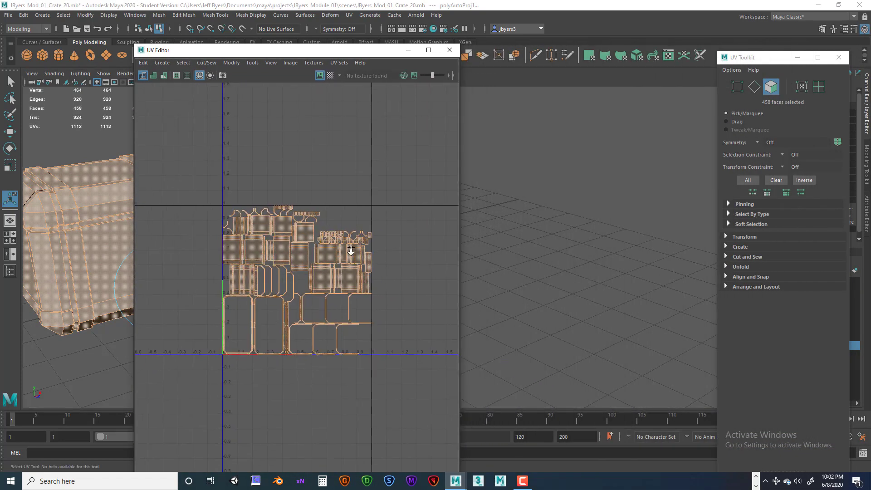
pyautogui.scroll(2, 341, 249)
pyautogui.moveTo(386, 53); pyautogui.dragTo(583, 40)
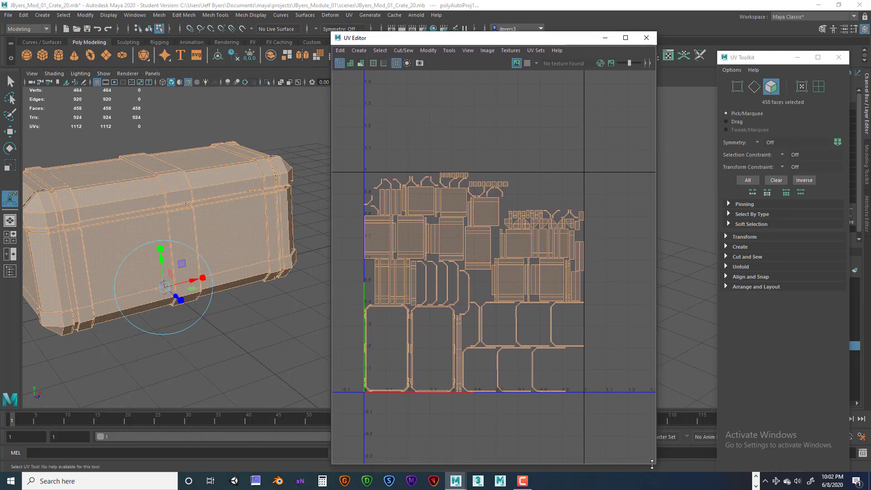
pyautogui.moveTo(656, 465); pyautogui.dragTo(618, 348)
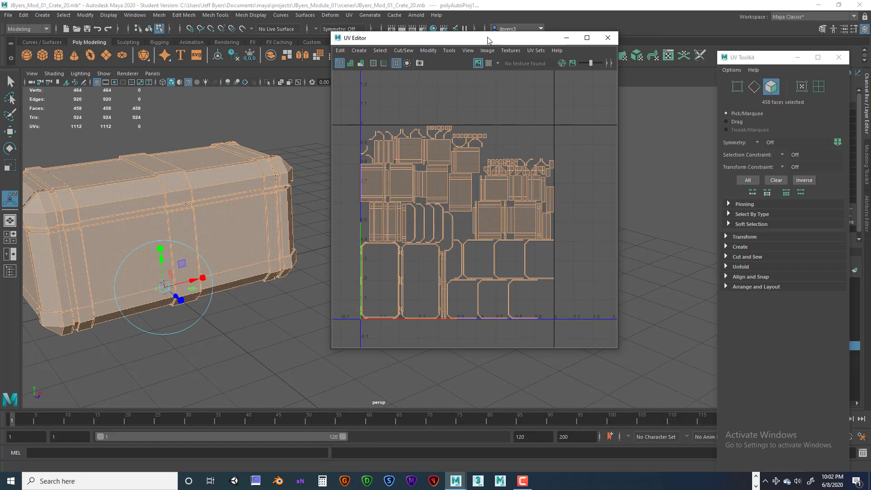
# - Arrange the narrowed UV Editor and the UV Toolkit side by side next to the crate
pyautogui.moveTo(488, 40); pyautogui.dragTo(574, 97)
pyautogui.keyDown('alt'); pyautogui.moveTo(344, 181); pyautogui.dragTo(353, 201); pyautogui.keyUp('alt')
pyautogui.moveTo(607, 97); pyautogui.dragTo(567, 88)
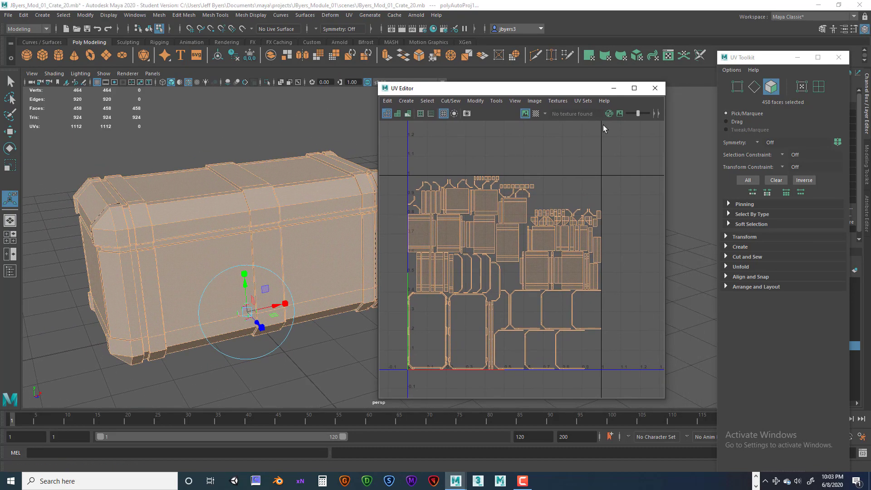
pyautogui.moveTo(664, 146); pyautogui.dragTo(644, 135)
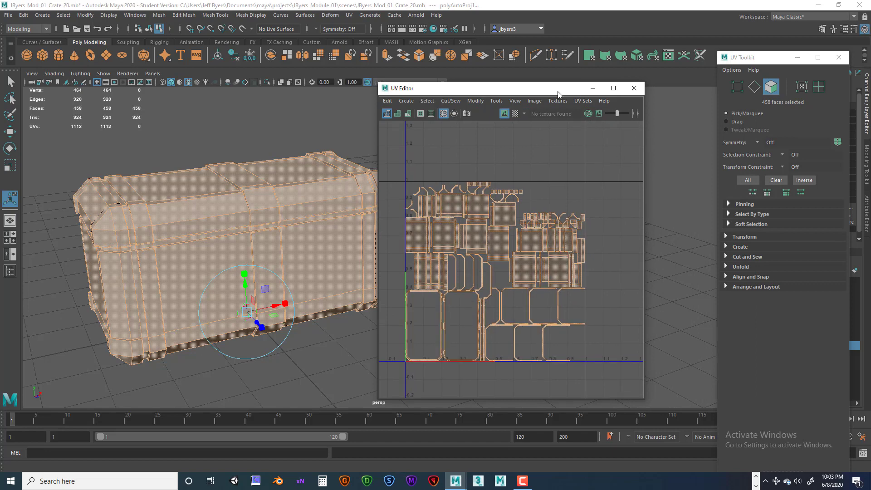
pyautogui.moveTo(557, 93); pyautogui.dragTo(596, 88)
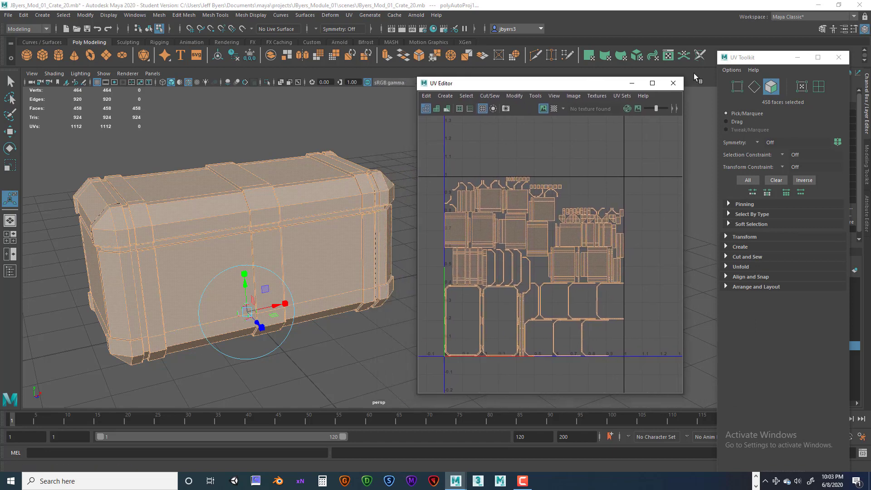
pyautogui.moveTo(752, 60); pyautogui.dragTo(730, 66)
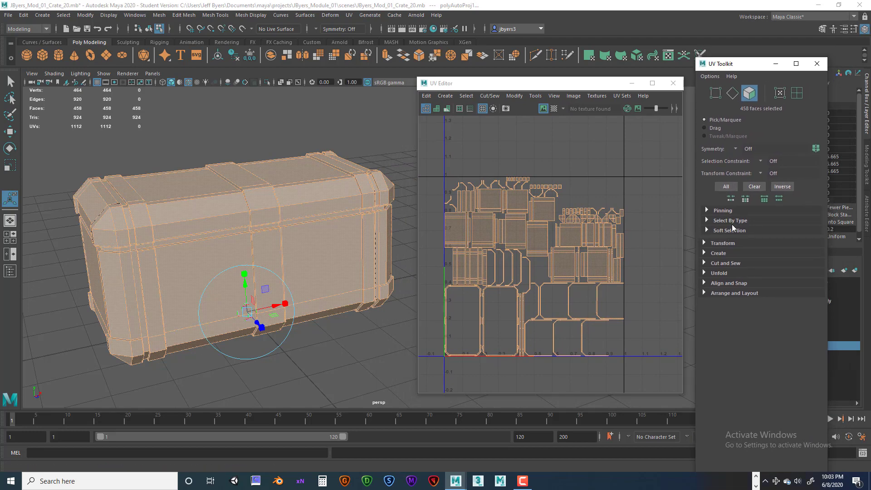
# - Look over the UV Toolkit's Pinning options and examine the crate's automatically mapped UV shells
pyautogui.click(708, 209)
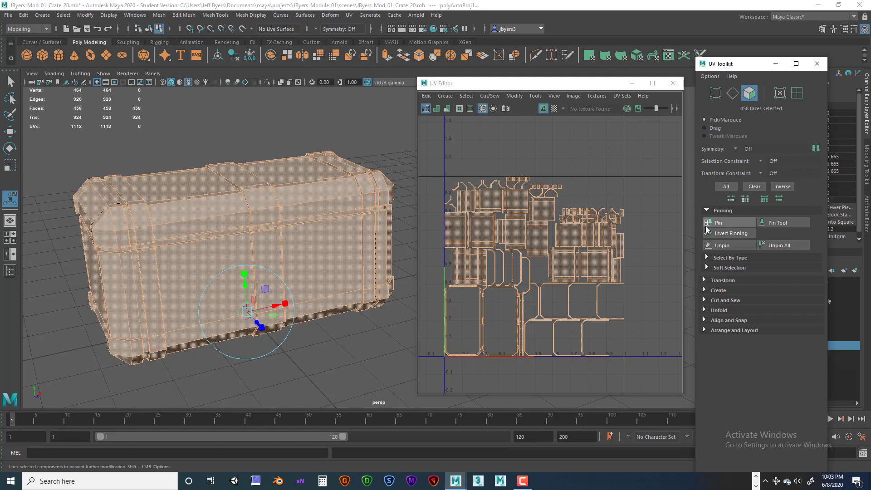
pyautogui.scroll(3, 620, 216)
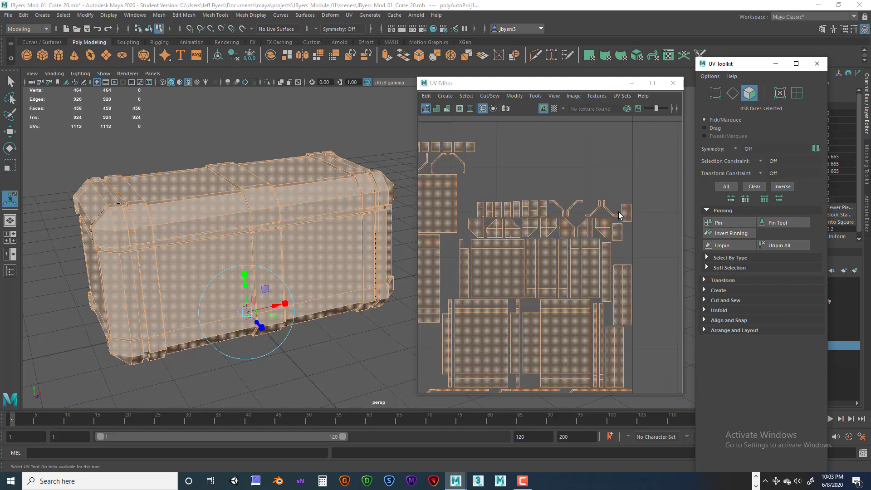
pyautogui.scroll(-3, 619, 215)
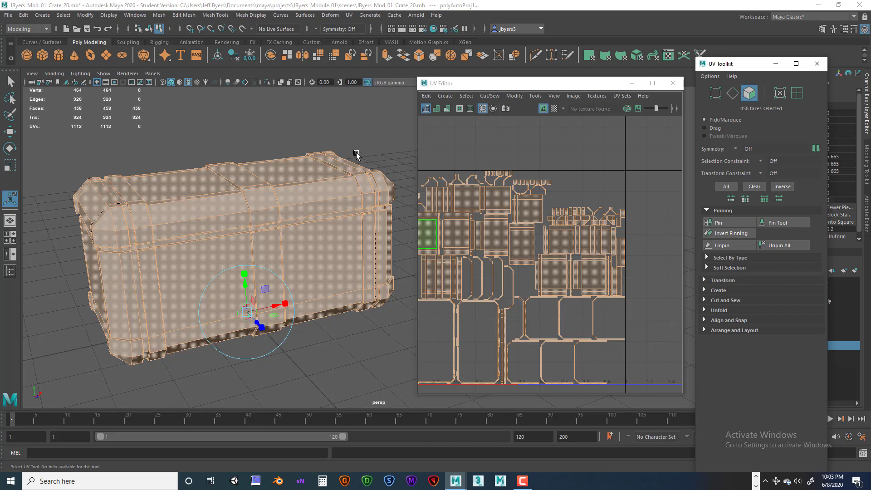
pyautogui.keyDown('alt'); pyautogui.moveTo(287, 175); pyautogui.dragTo(300, 171, button='middle'); pyautogui.keyUp('alt')
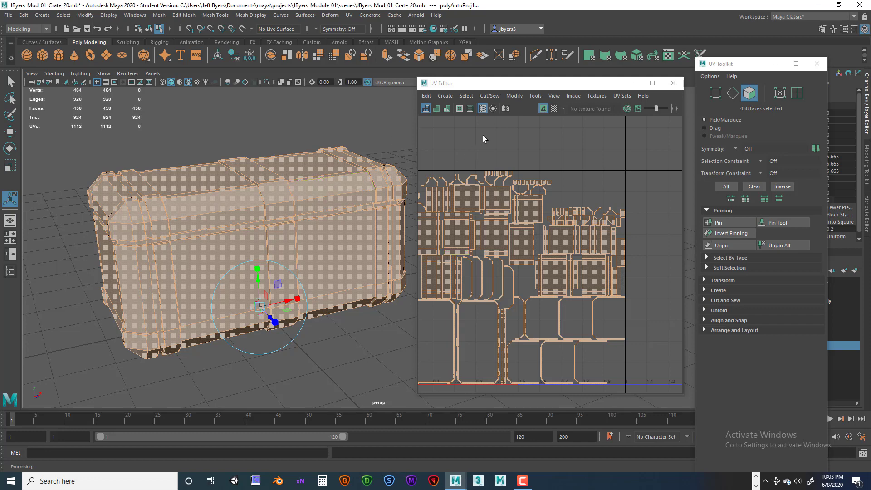
# - Close the UV Editor and UV Toolkit, and return Large_Crate to object selection
pyautogui.click(674, 84)
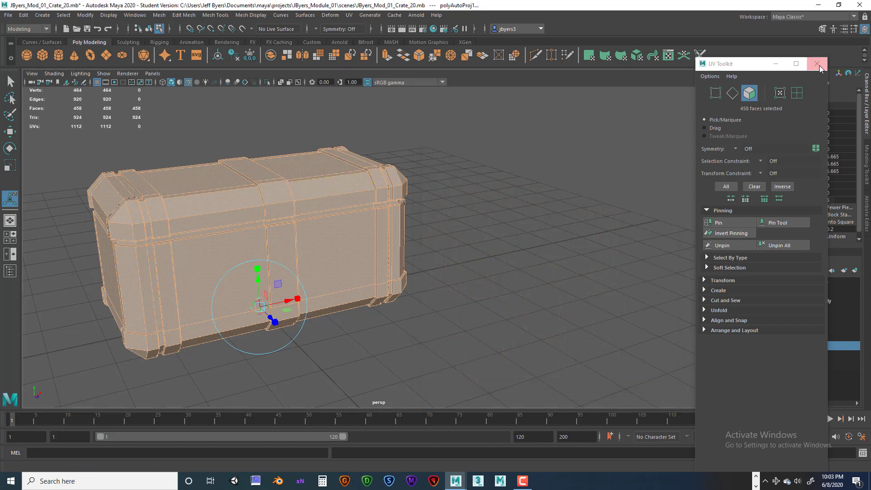
pyautogui.click(817, 64)
pyautogui.moveTo(308, 189); pyautogui.dragTo(303, 236, button='right')
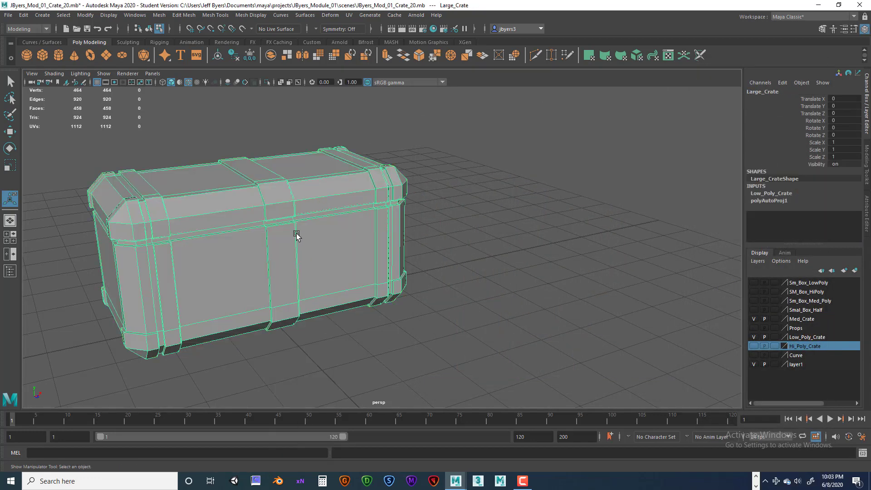
pyautogui.keyDown('alt'); pyautogui.moveTo(325, 193); pyautogui.dragTo(436, 198); pyautogui.keyUp('alt')
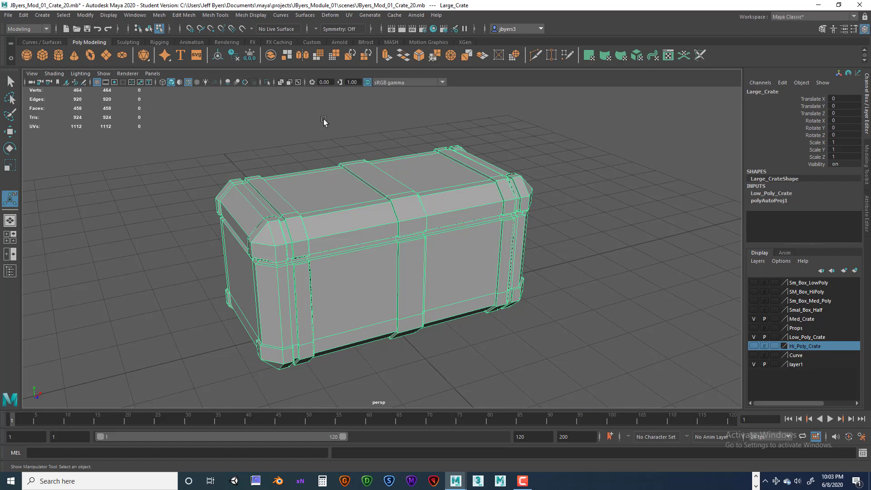
# - Examine Large_Crate from above in the maximised top view with shaded display
pyautogui.keyDown('alt'); pyautogui.moveTo(382, 151); pyautogui.dragTo(442, 208); pyautogui.keyUp('alt')
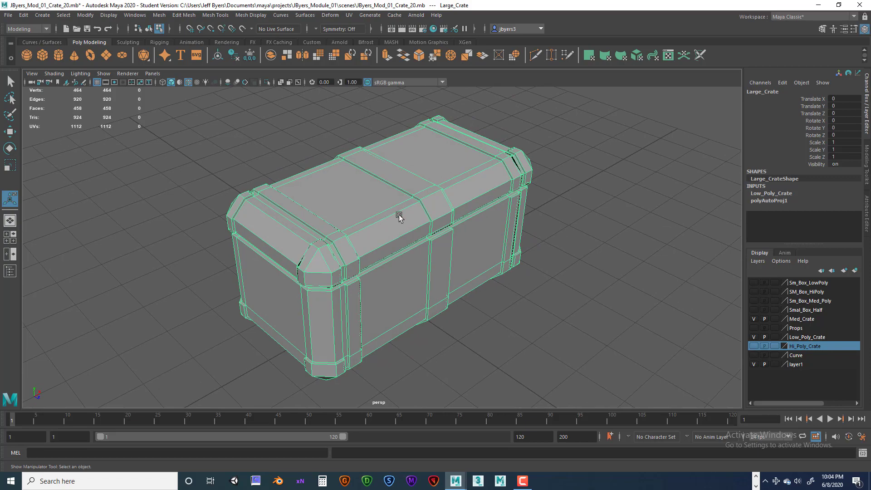
pyautogui.keyDown('alt'); pyautogui.moveTo(356, 151); pyautogui.dragTo(370, 204); pyautogui.keyUp('alt')
pyautogui.press('space')
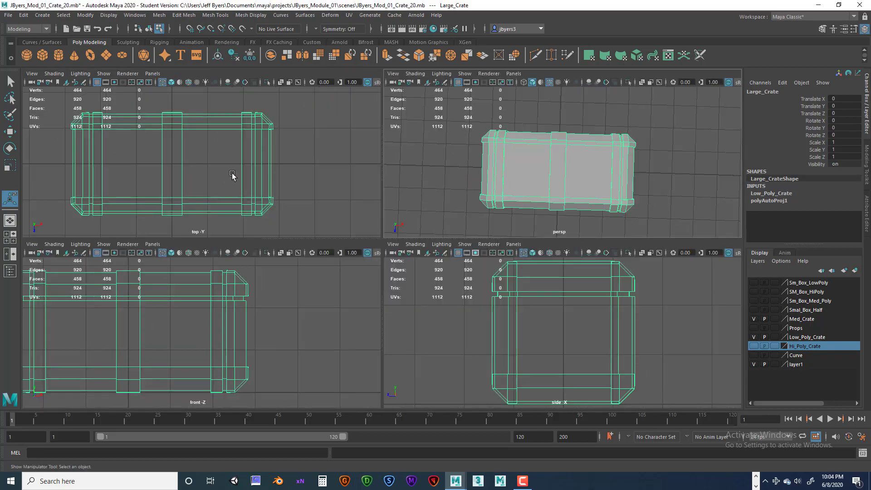
pyautogui.press('space')
pyautogui.press('5')
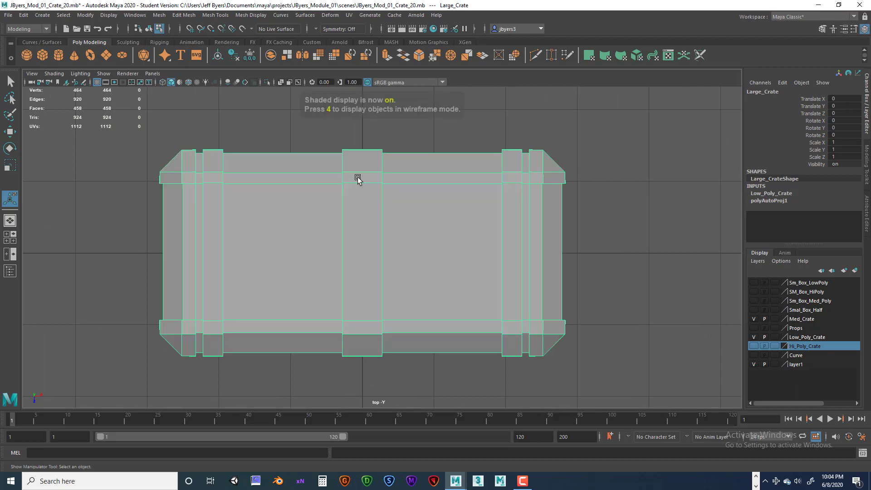
pyautogui.keyDown('alt'); pyautogui.moveTo(391, 196); pyautogui.dragTo(454, 197, button='middle'); pyautogui.keyUp('alt')
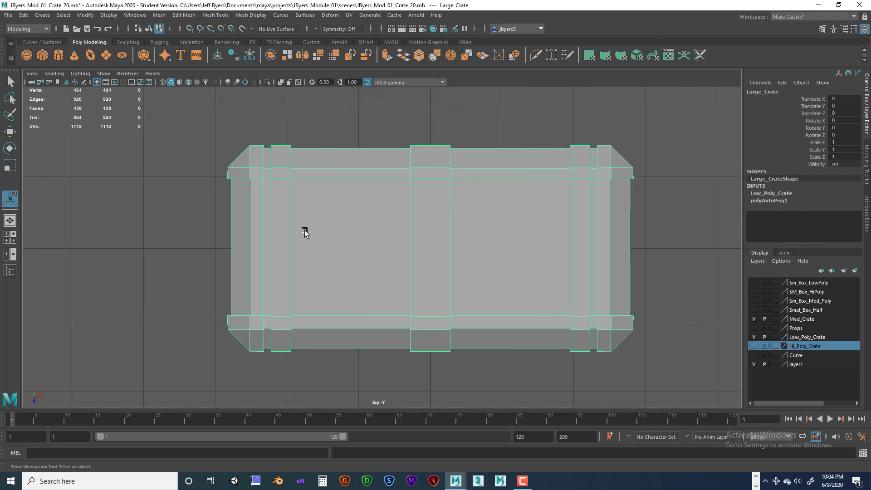
# - Examine Large_Crate in the front and side views, each maximised with shaded display
pyautogui.press('space')
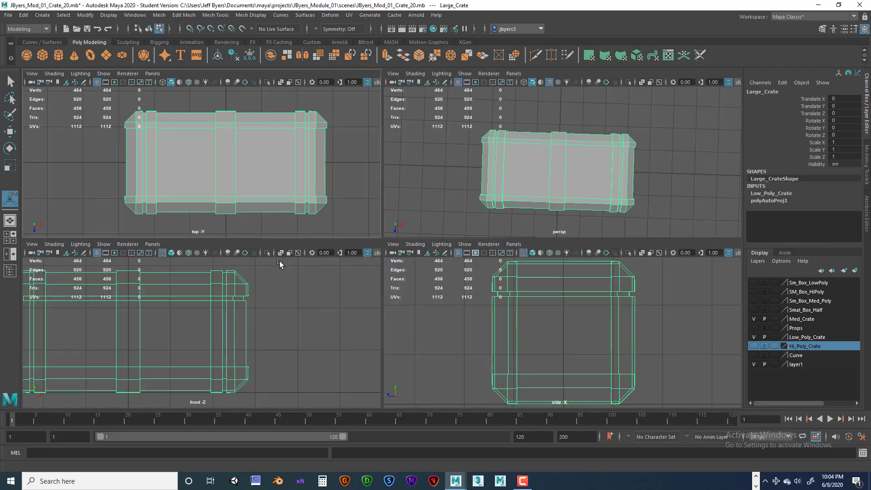
pyautogui.press('space')
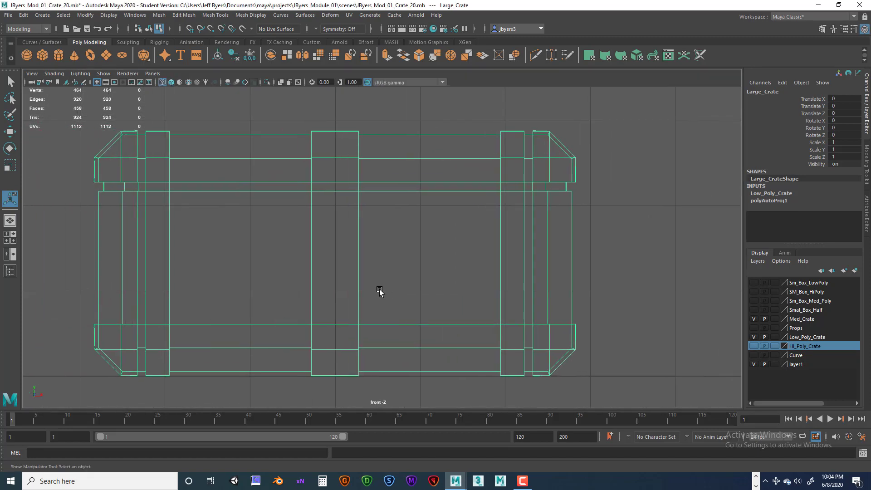
pyautogui.press('5')
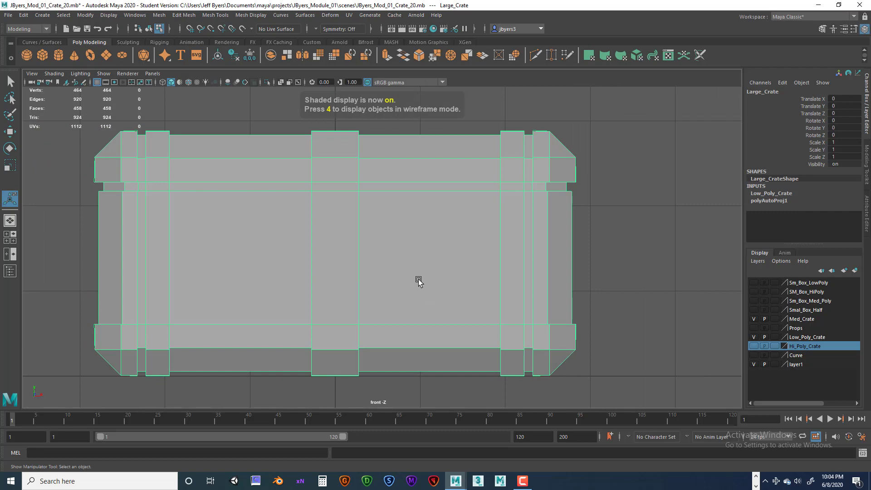
pyautogui.keyDown('alt'); pyautogui.moveTo(418, 280); pyautogui.dragTo(466, 274, button='middle'); pyautogui.keyUp('alt')
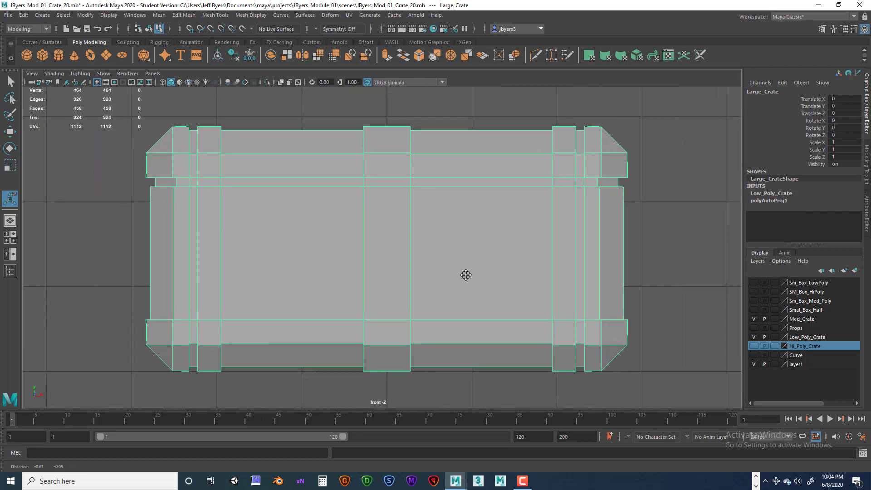
pyautogui.press('space')
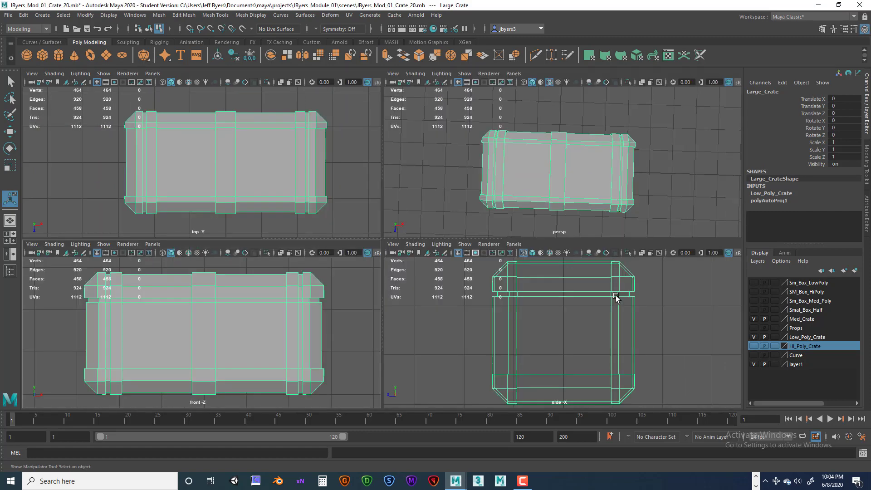
pyautogui.press('space')
pyautogui.press('5')
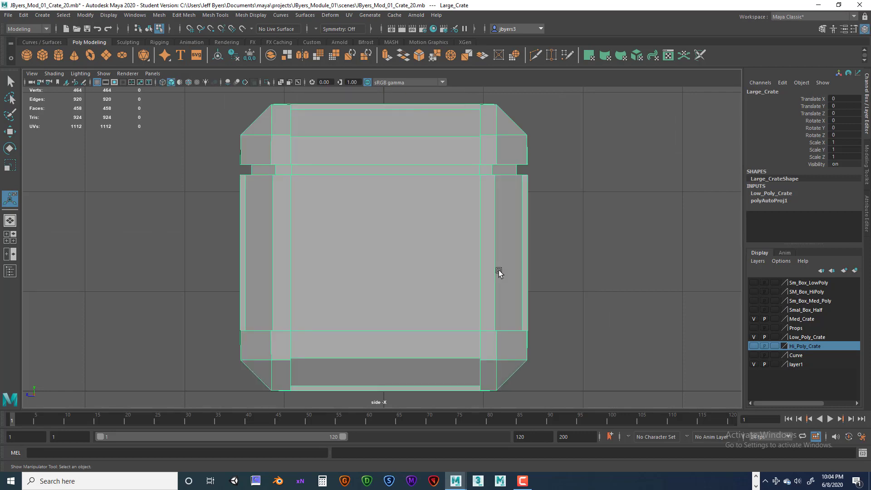
# - Return the side, front and top views to wireframe display and go back to the full perspective view
pyautogui.press('4')
pyautogui.scroll(-2, 477, 266)
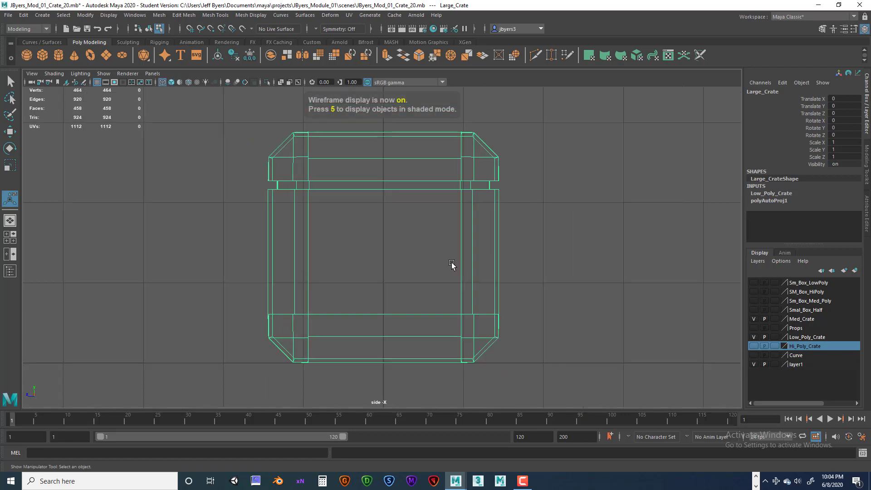
pyautogui.press('space')
pyautogui.press('space')
pyautogui.press('4')
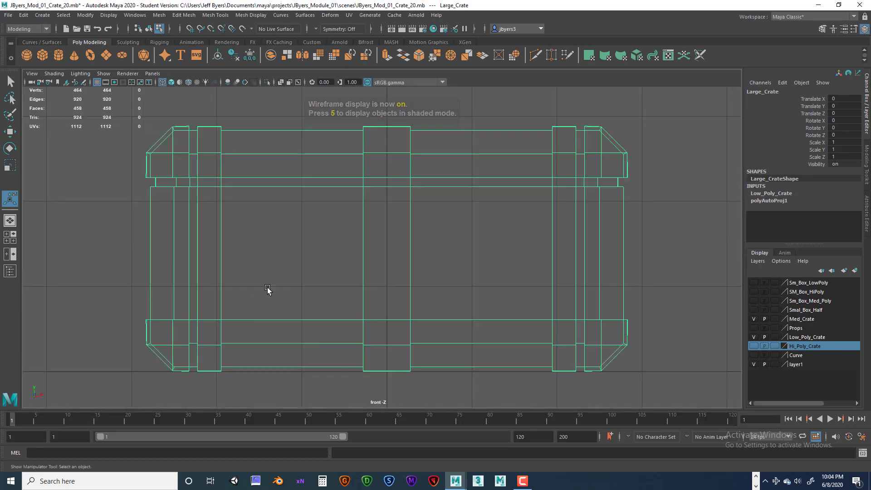
pyautogui.press('space')
pyautogui.press('space')
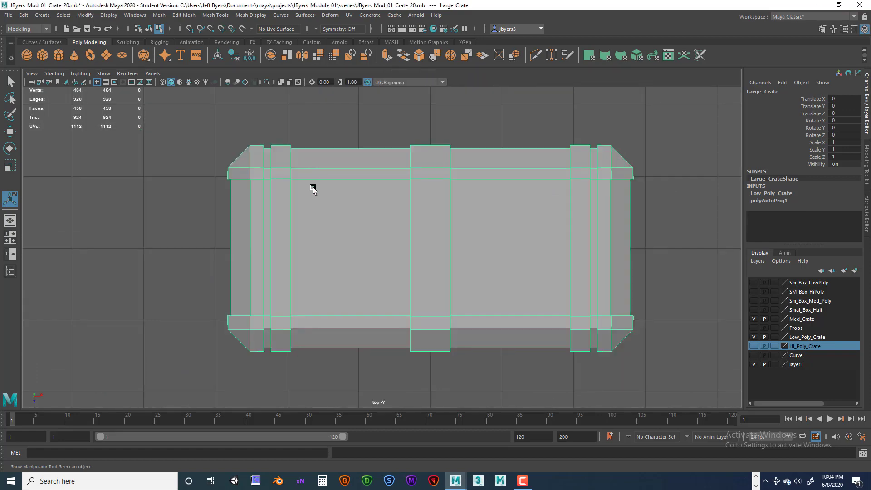
pyautogui.press('4')
pyautogui.press('space')
pyautogui.press('space')
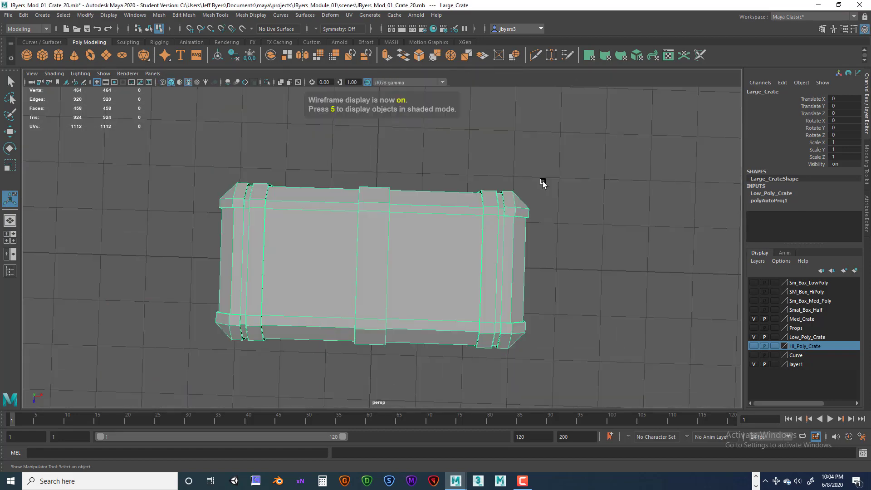
# - Clear the selection and reselect Large_Crate as a whole object, with a corner of the crate facing the camera
pyautogui.keyDown('alt'); pyautogui.moveTo(509, 253); pyautogui.dragTo(538, 227); pyautogui.keyUp('alt')
pyautogui.moveTo(528, 233); pyautogui.dragTo(519, 250, button='right')
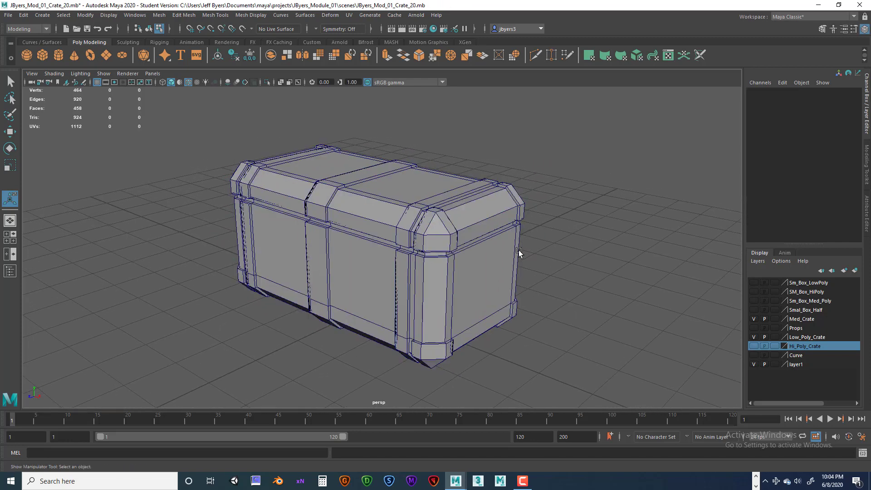
pyautogui.doubleClick(460, 231)
pyautogui.moveTo(424, 236); pyautogui.dragTo(414, 285, button='right')
pyautogui.keyDown('alt'); pyautogui.moveTo(414, 285); pyautogui.dragTo(516, 286); pyautogui.keyUp('alt')
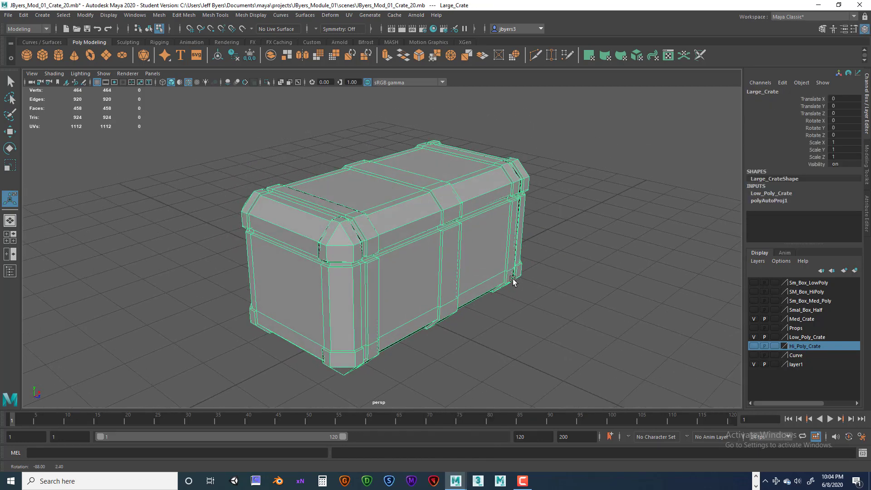
# - Reset the automatic mapping settings and project automatic UVs onto Large_Crate using 6 planes optimised for fewer pieces
pyautogui.click(349, 15)
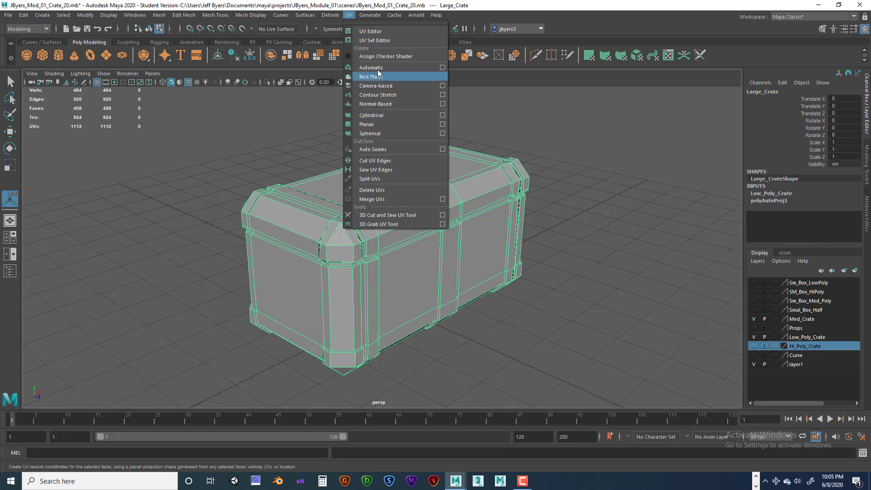
pyautogui.click(443, 68)
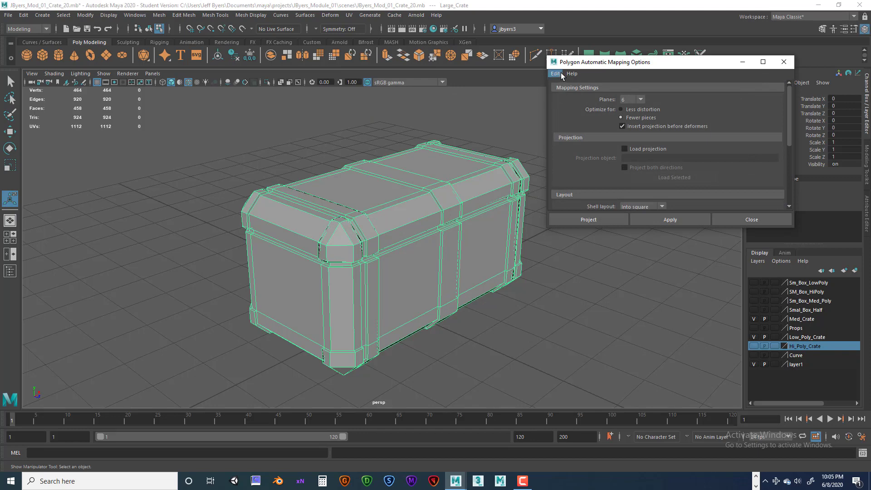
pyautogui.click(560, 74)
pyautogui.click(562, 91)
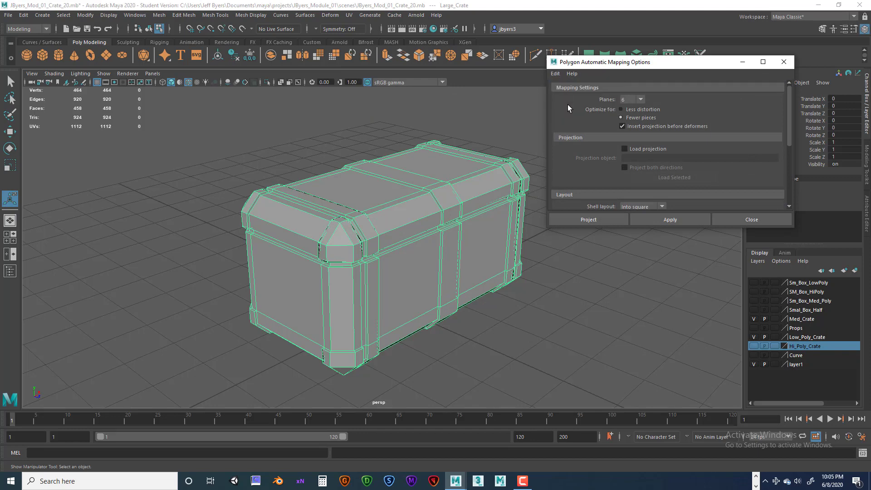
pyautogui.click(589, 220)
# - Examine the automatic projection's manipulator and its small projection planes inside the crate up close
pyautogui.scroll(-2, 573, 200)
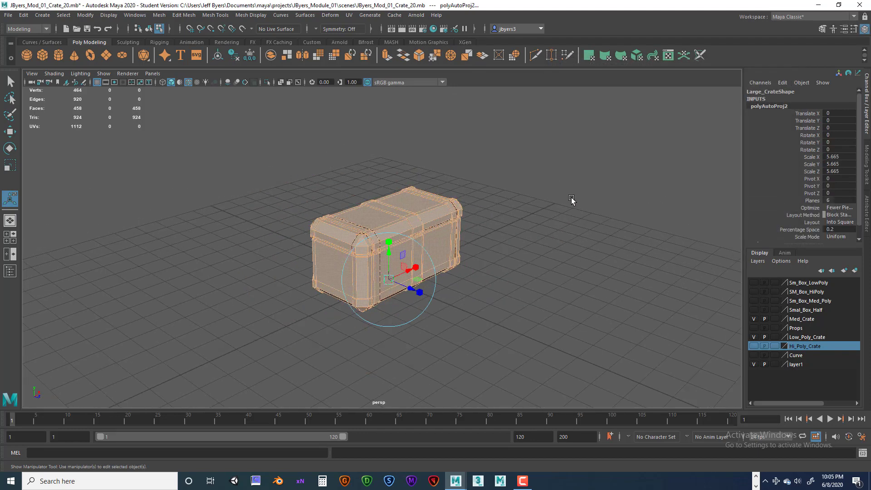
pyautogui.scroll(5, 572, 199)
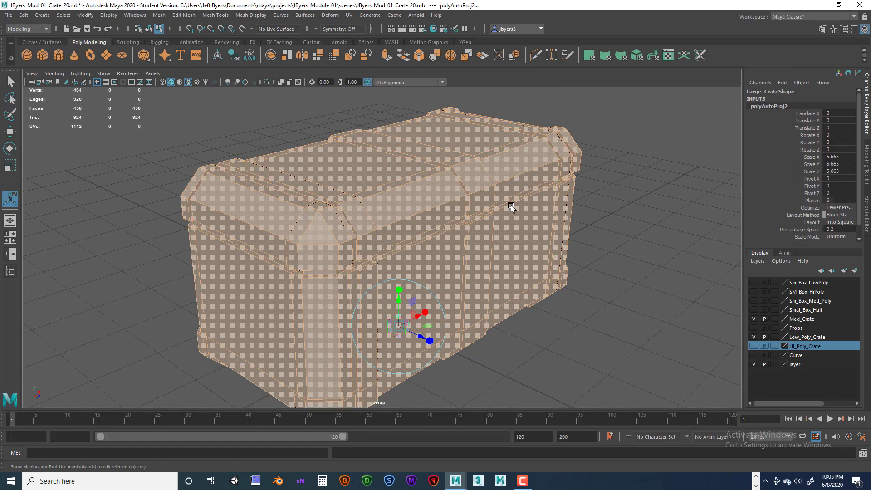
pyautogui.scroll(8, 510, 206)
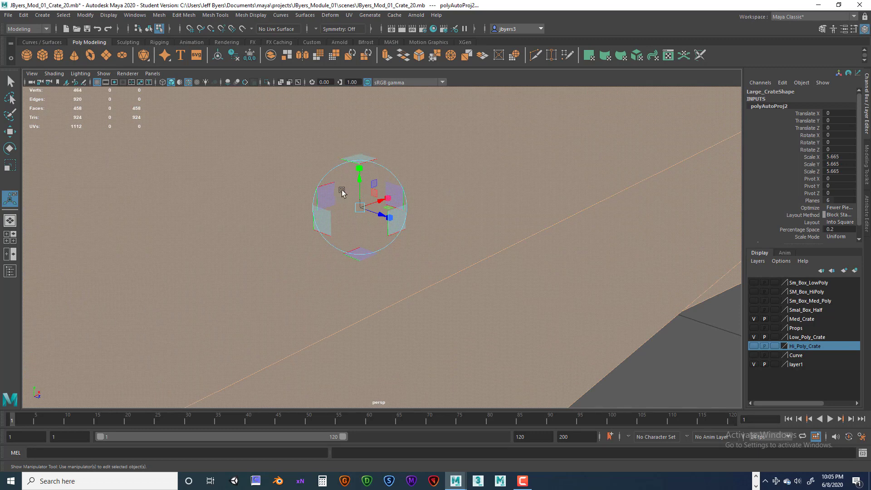
pyautogui.scroll(-5, 395, 234)
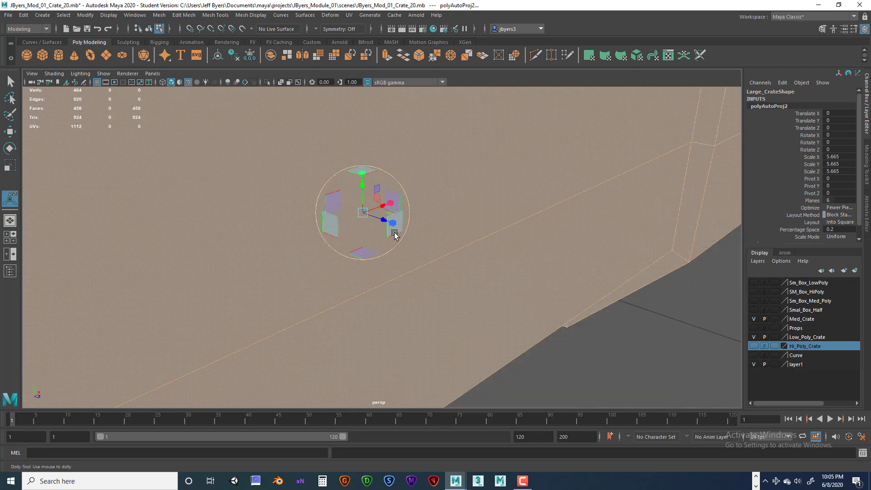
pyautogui.keyDown('alt'); pyautogui.moveTo(411, 209); pyautogui.dragTo(418, 246, button='middle'); pyautogui.keyUp('alt')
pyautogui.scroll(-3, 445, 227)
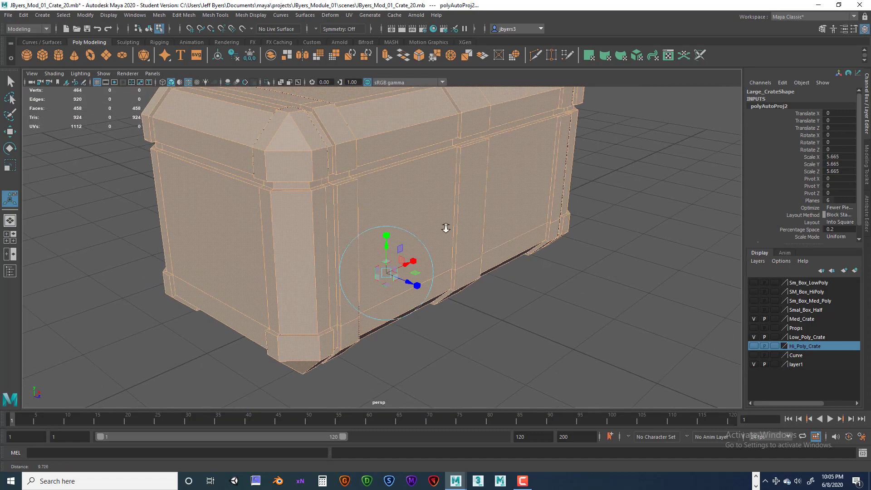
pyautogui.keyDown('alt'); pyautogui.moveTo(389, 202); pyautogui.dragTo(396, 229, button='middle'); pyautogui.keyUp('alt')
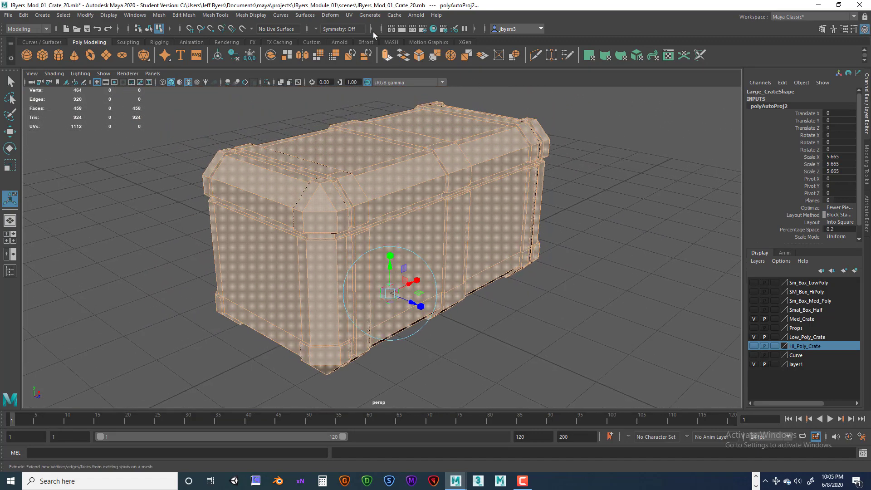
# - Open the UV Editor and frame the crate's whole UV layout beside the crate
pyautogui.click(348, 15)
pyautogui.click(357, 31)
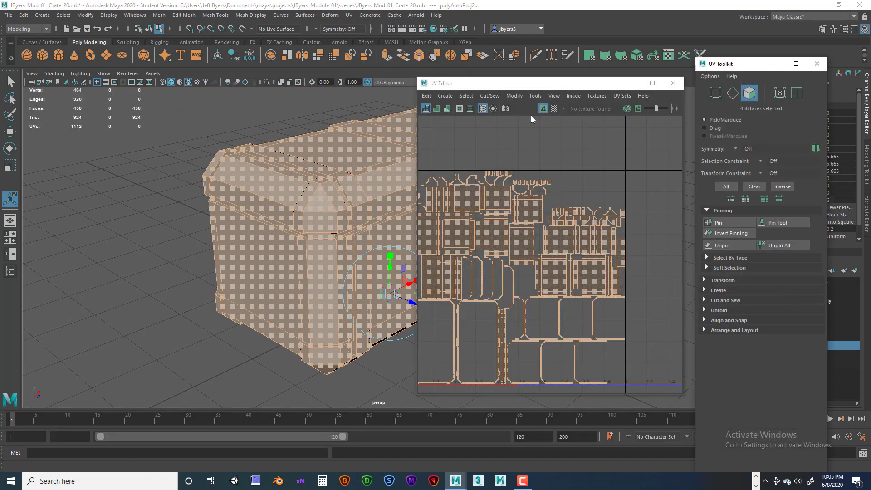
pyautogui.keyDown('alt'); pyautogui.moveTo(362, 172); pyautogui.dragTo(236, 173, button='middle'); pyautogui.keyUp('alt')
pyautogui.keyDown('alt'); pyautogui.moveTo(236, 173); pyautogui.dragTo(273, 189); pyautogui.keyUp('alt')
pyautogui.moveTo(513, 84)
pyautogui.mouseDown()
pyautogui.moveTo(526, 79)
pyautogui.moveTo(516, 80)
pyautogui.mouseUp()
pyautogui.keyDown('alt'); pyautogui.moveTo(599, 191); pyautogui.dragTo(587, 192, button='right'); pyautogui.keyUp('alt')
pyautogui.keyDown('alt'); pyautogui.moveTo(555, 179); pyautogui.dragTo(583, 174, button='middle'); pyautogui.keyUp('alt')
pyautogui.keyDown('alt'); pyautogui.moveTo(584, 177); pyautogui.dragTo(631, 183, button='right'); pyautogui.keyUp('alt')
pyautogui.keyDown('alt'); pyautogui.moveTo(591, 178); pyautogui.dragTo(591, 145, button='middle'); pyautogui.keyUp('alt')
pyautogui.keyDown('alt'); pyautogui.moveTo(591, 156); pyautogui.dragTo(581, 155, button='right'); pyautogui.keyUp('alt')
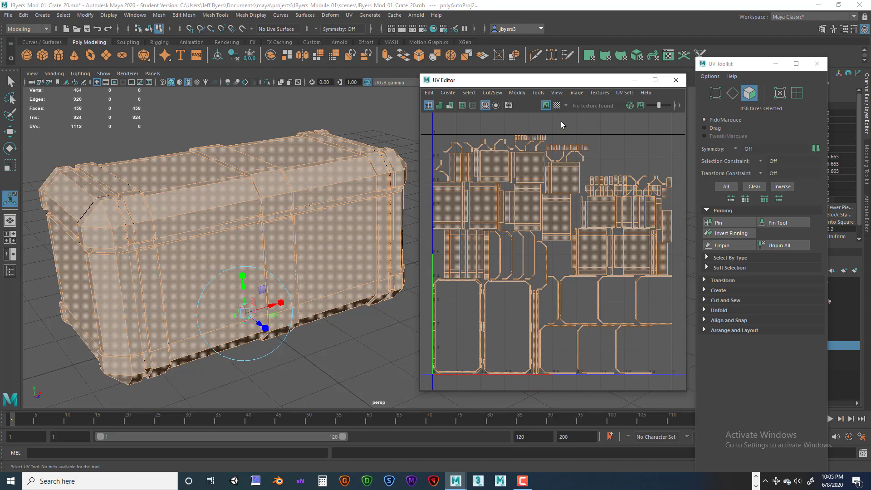
# - Move and enlarge the UV Editor window so it fills the space between the crate and the UV Toolkit
pyautogui.moveTo(547, 81); pyautogui.dragTo(501, 57)
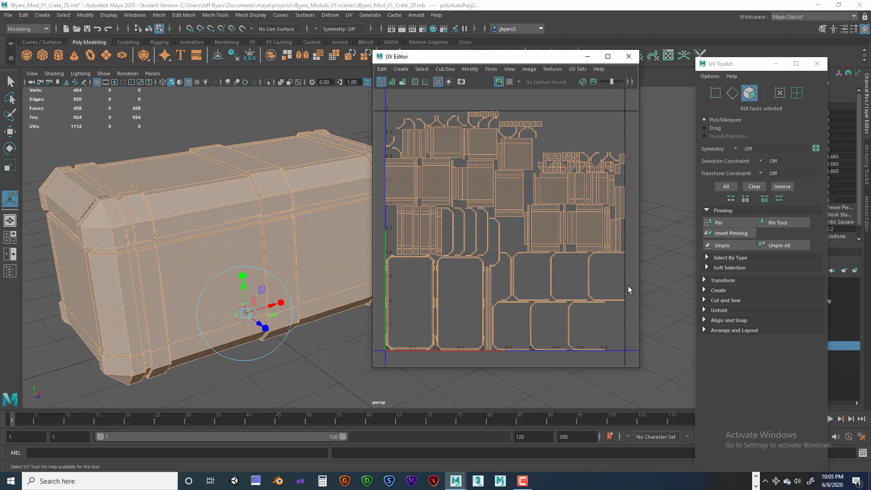
pyautogui.moveTo(639, 368); pyautogui.dragTo(683, 368)
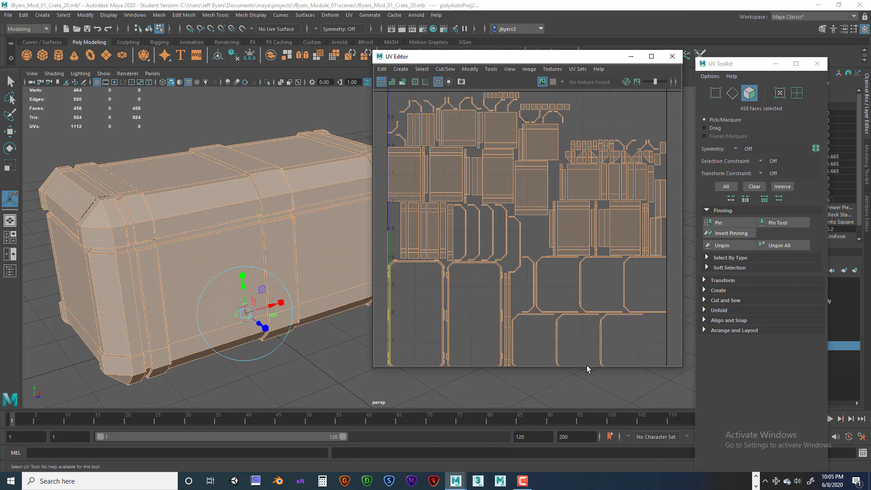
pyautogui.moveTo(587, 366); pyautogui.dragTo(587, 399)
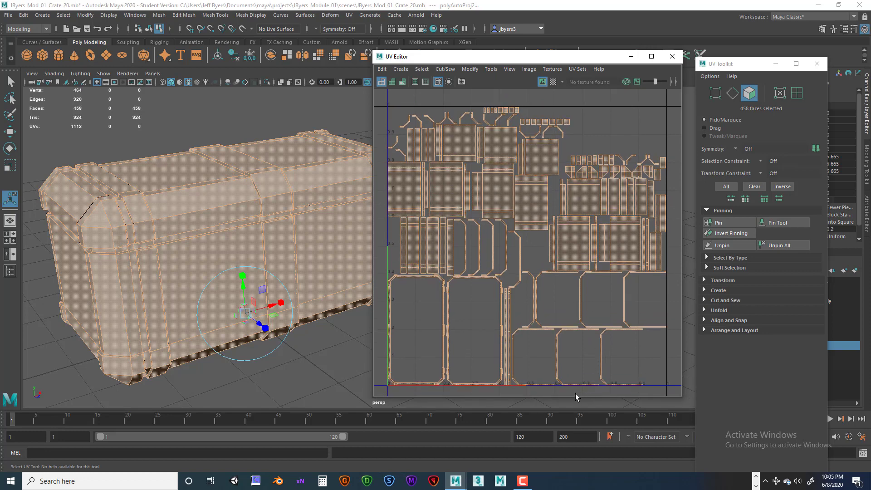
pyautogui.moveTo(373, 345)
pyautogui.mouseDown()
pyautogui.moveTo(358, 343)
pyautogui.moveTo(368, 343)
pyautogui.mouseUp()
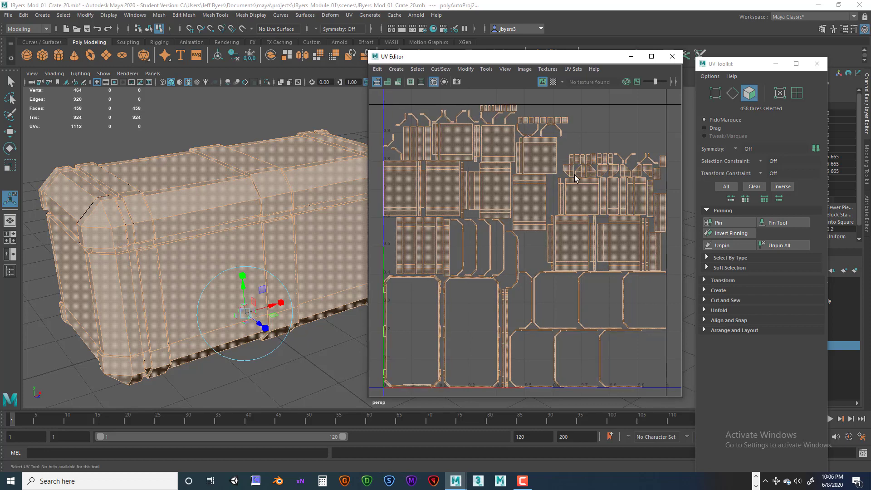
pyautogui.moveTo(498, 61); pyautogui.dragTo(500, 56)
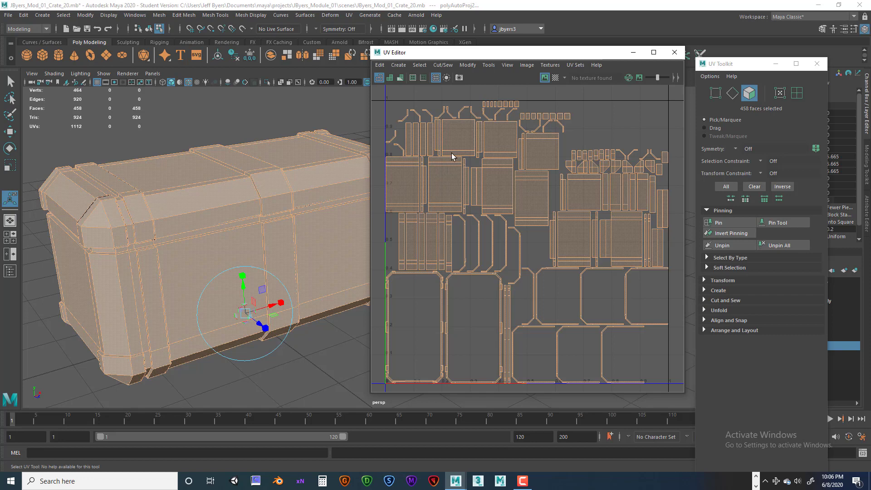
# - Switch to UV component selection, clear the selected faces, and return Large_Crate to object selection with its UV shells in view
pyautogui.moveTo(451, 134); pyautogui.dragTo(489, 138, button='right')
pyautogui.scroll(4, 459, 160)
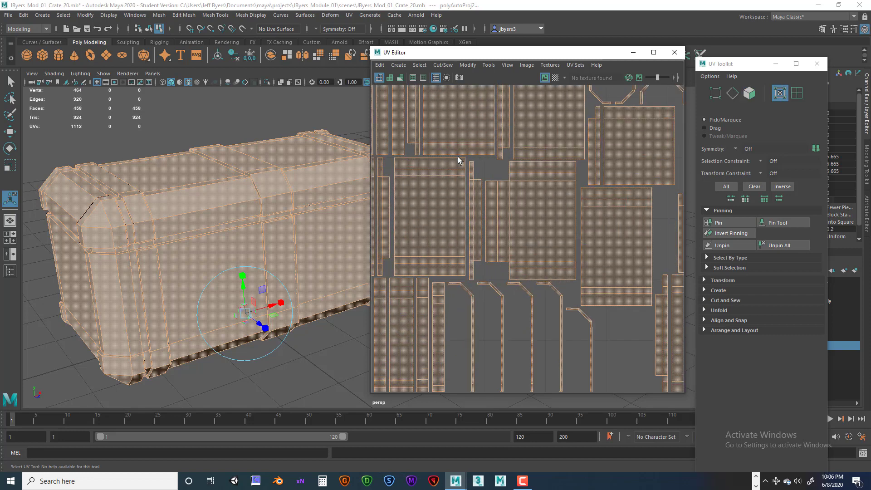
pyautogui.click(336, 178)
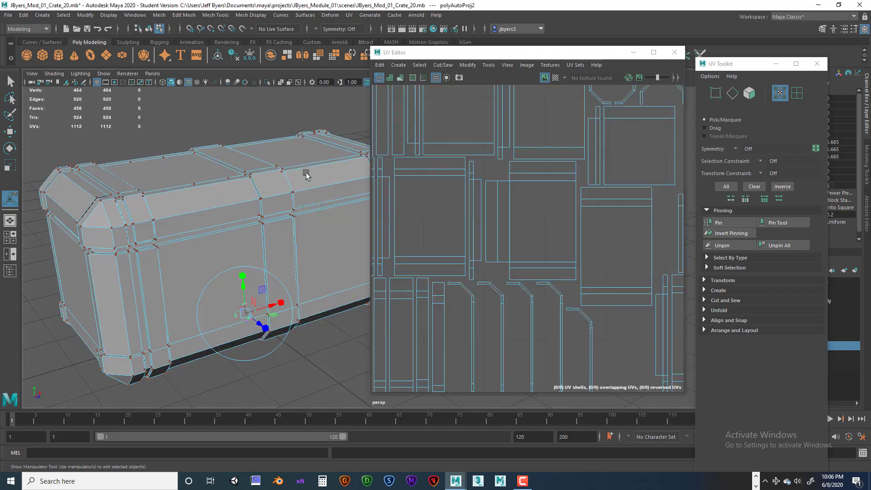
pyautogui.moveTo(298, 172); pyautogui.dragTo(298, 228, button='right')
pyautogui.scroll(-3, 463, 200)
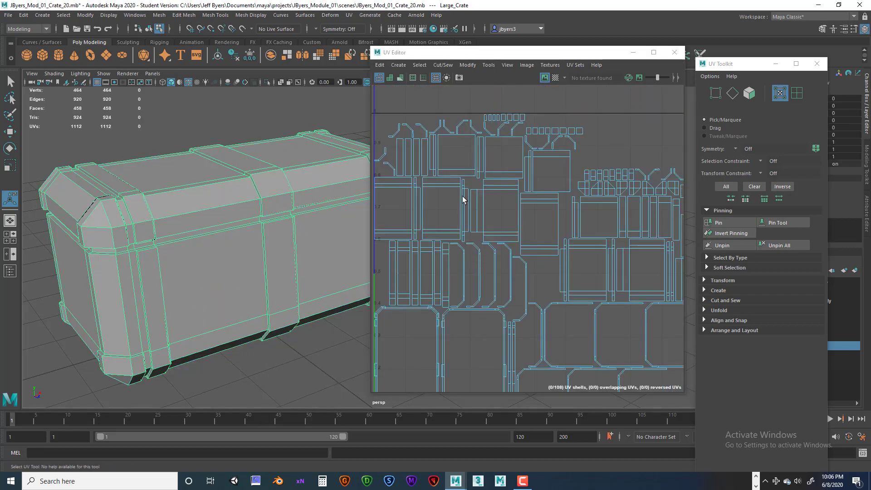
# - Switch to UV selection, try moving a corner UV of the crate's square front-panel shell, and undo the moves
pyautogui.moveTo(456, 152); pyautogui.dragTo(448, 119, button='right')
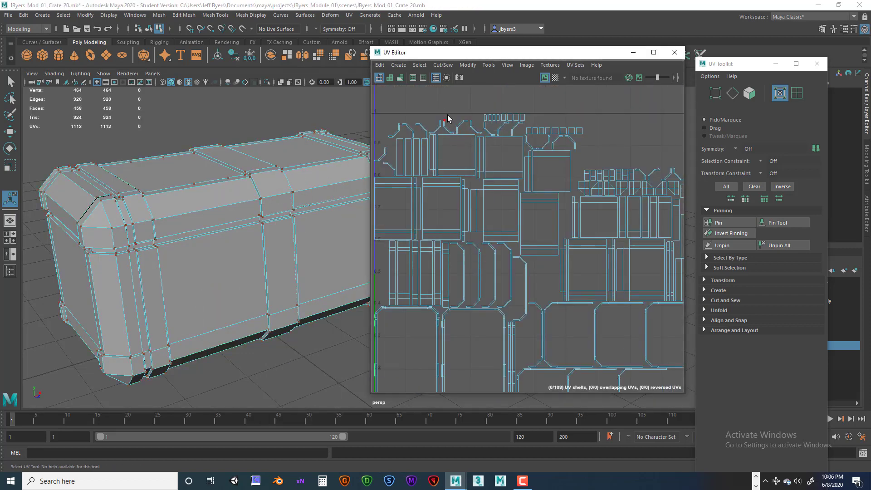
pyautogui.moveTo(454, 125); pyautogui.dragTo(454, 125)
pyautogui.scroll(3, 451, 145)
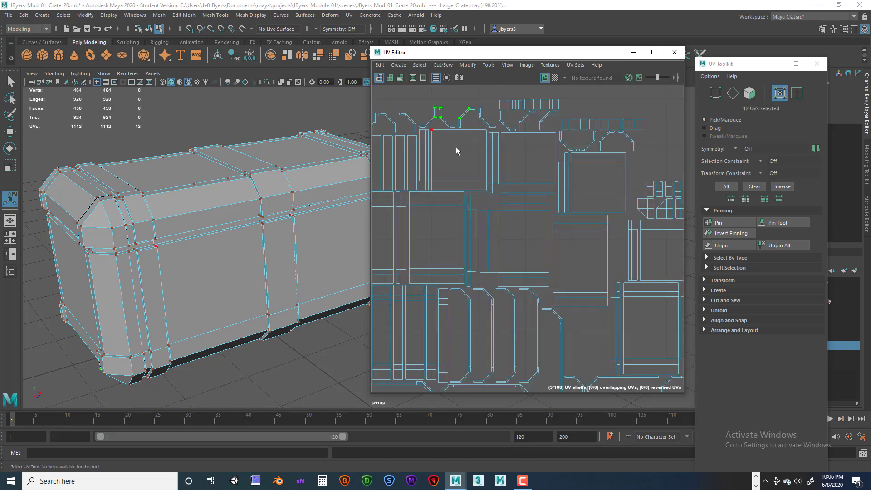
pyautogui.scroll(3, 479, 198)
pyautogui.click(484, 163)
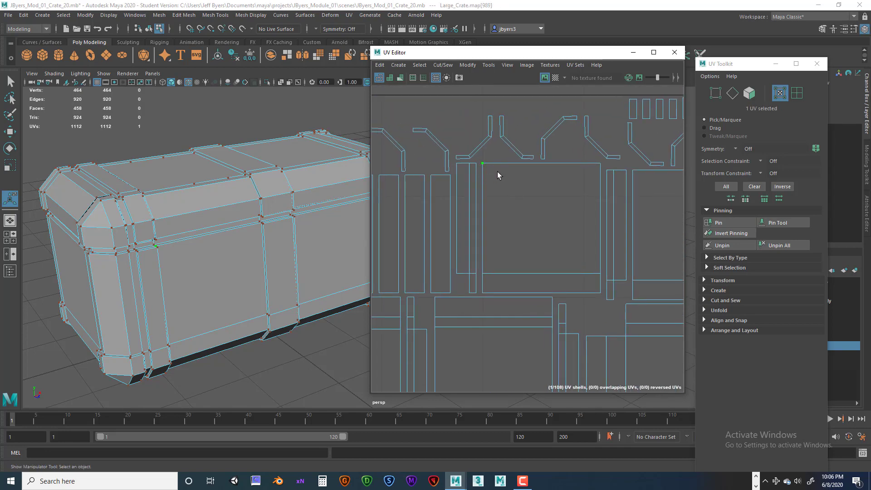
pyautogui.press('w')
pyautogui.moveTo(496, 167); pyautogui.dragTo(498, 150, button='middle')
pyautogui.moveTo(493, 163); pyautogui.dragTo(488, 160)
pyautogui.hotkey('ctrl', 'z')
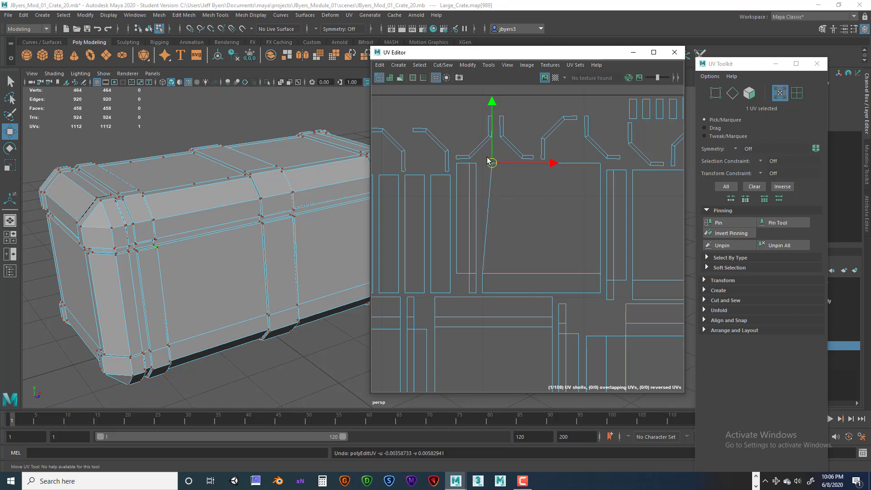
pyautogui.hotkey('ctrl', 'z')
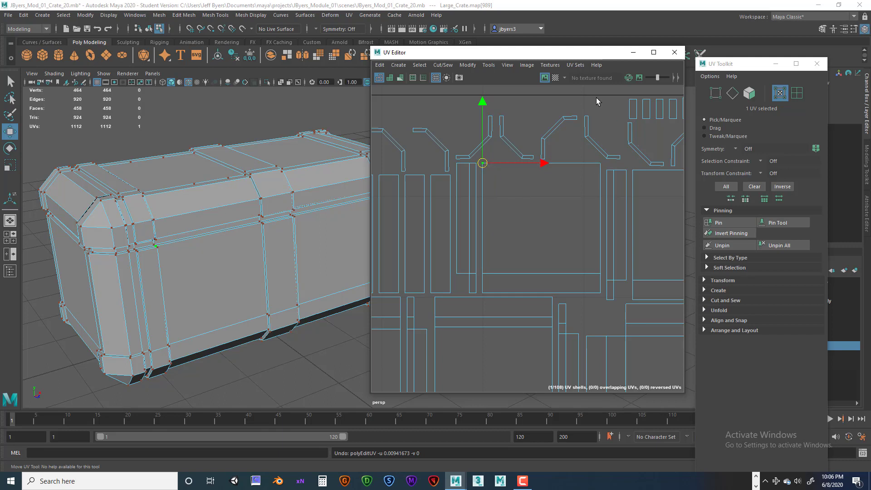
# - Shift the UV Editor window slightly over the crate view and review the whole UV layout within the 0–1 space
pyautogui.moveTo(554, 57); pyautogui.dragTo(533, 53)
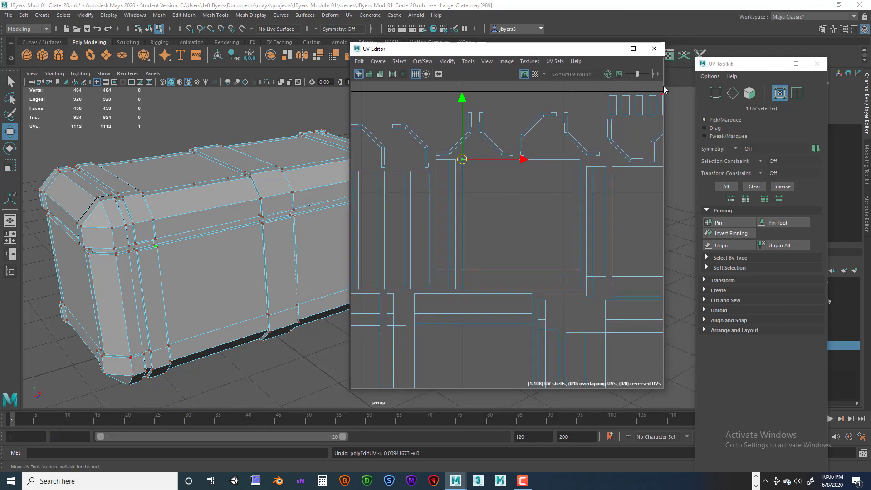
pyautogui.scroll(-2, 574, 131)
pyautogui.scroll(-3, 561, 141)
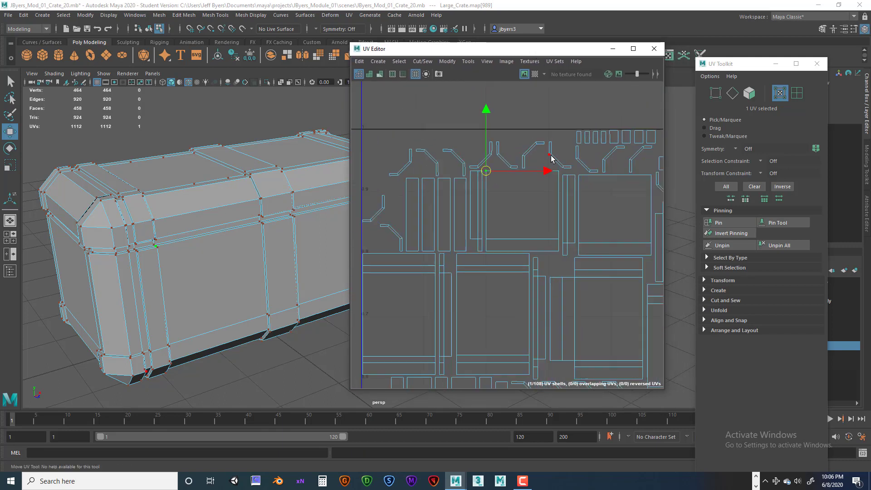
pyautogui.keyDown('alt'); pyautogui.moveTo(552, 99); pyautogui.dragTo(503, 81, button='middle'); pyautogui.keyUp('alt')
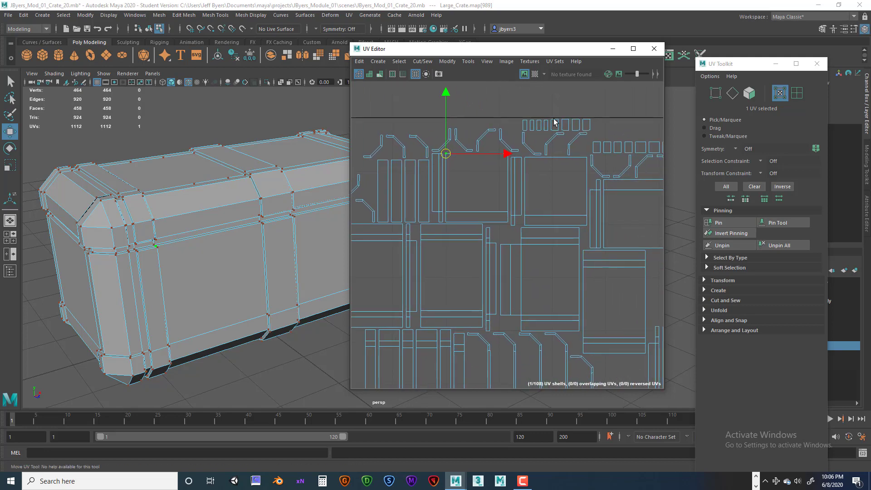
pyautogui.scroll(-2, 555, 122)
pyautogui.keyDown('alt'); pyautogui.moveTo(559, 123); pyautogui.dragTo(510, 93, button='middle'); pyautogui.keyUp('alt')
pyautogui.scroll(-1, 534, 109)
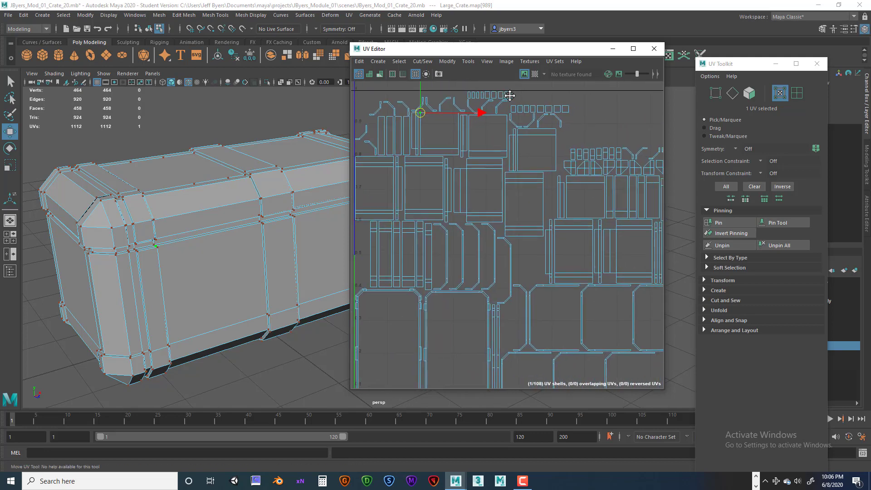
pyautogui.scroll(-2, 551, 126)
pyautogui.keyDown('alt'); pyautogui.moveTo(551, 127); pyautogui.dragTo(549, 149, button='middle'); pyautogui.keyUp('alt')
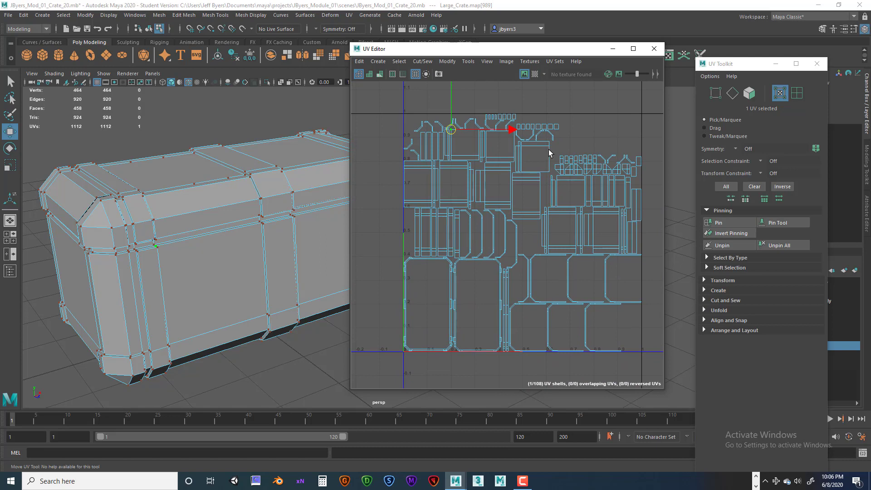
# - Switch to UV shell selection and select the thin angled shells above the square front-panel shell to inspect them
pyautogui.moveTo(452, 133); pyautogui.dragTo(431, 122, button='right')
pyautogui.click(455, 131)
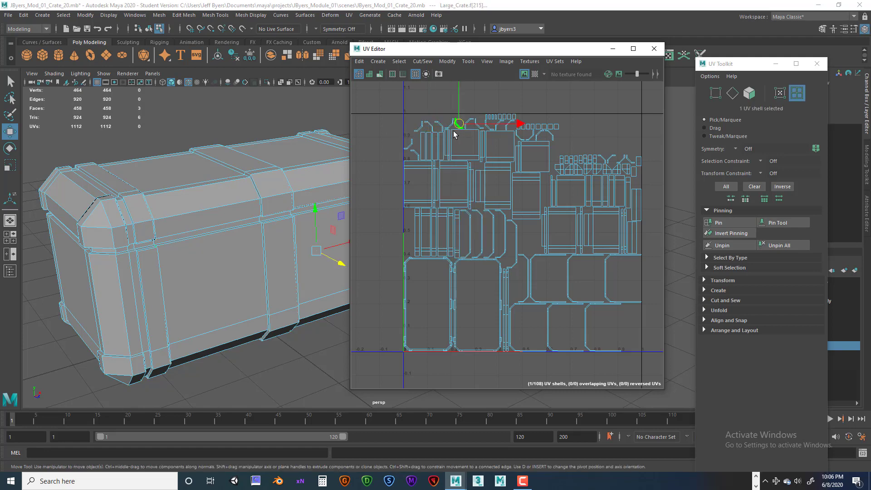
pyautogui.click(453, 132)
pyautogui.scroll(5, 453, 130)
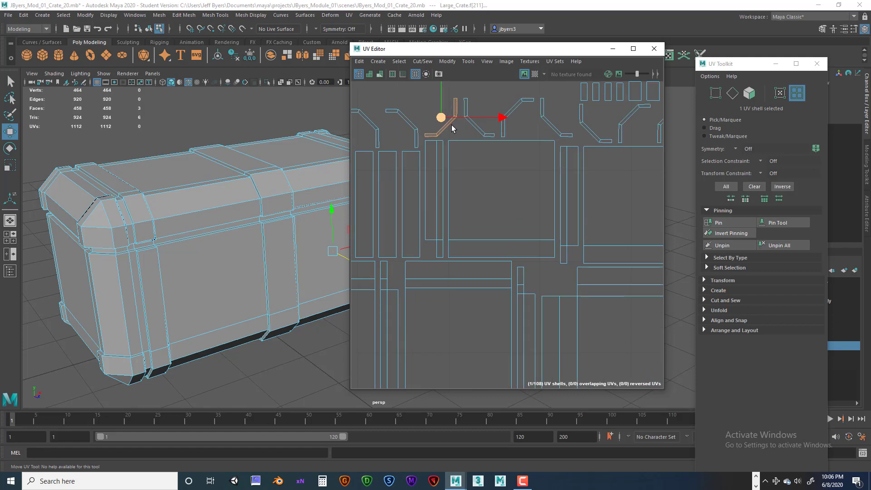
pyautogui.scroll(-5, 453, 129)
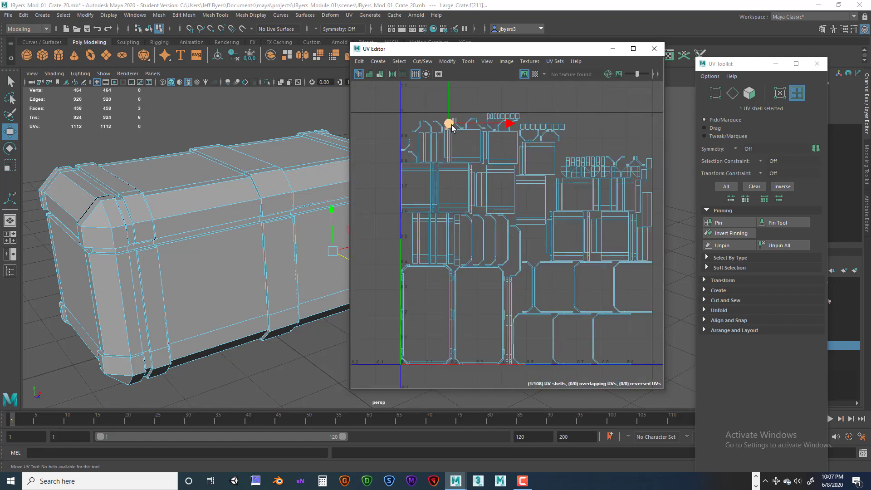
# - Select the square front-panel shell and examine where it lies on the crate from the front and from below
pyautogui.click(465, 143)
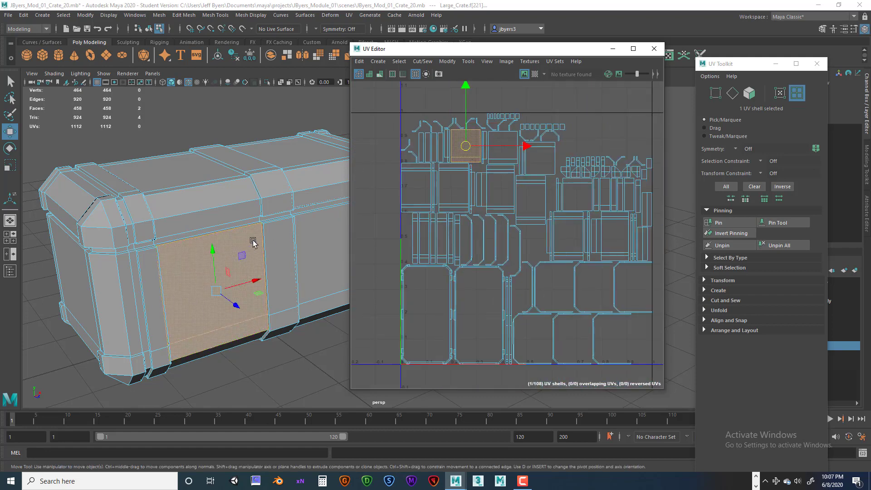
pyautogui.moveTo(260, 228)
pyautogui.keyDown('alt'); pyautogui.mouseDown()
pyautogui.moveTo(266, 218)
pyautogui.moveTo(257, 183)
pyautogui.moveTo(247, 194)
pyautogui.moveTo(259, 214)
pyautogui.moveTo(296, 220)
pyautogui.moveTo(239, 222)
pyautogui.moveTo(245, 218)
pyautogui.moveTo(225, 212)
pyautogui.moveTo(257, 218)
pyautogui.mouseUp(); pyautogui.keyUp('alt')
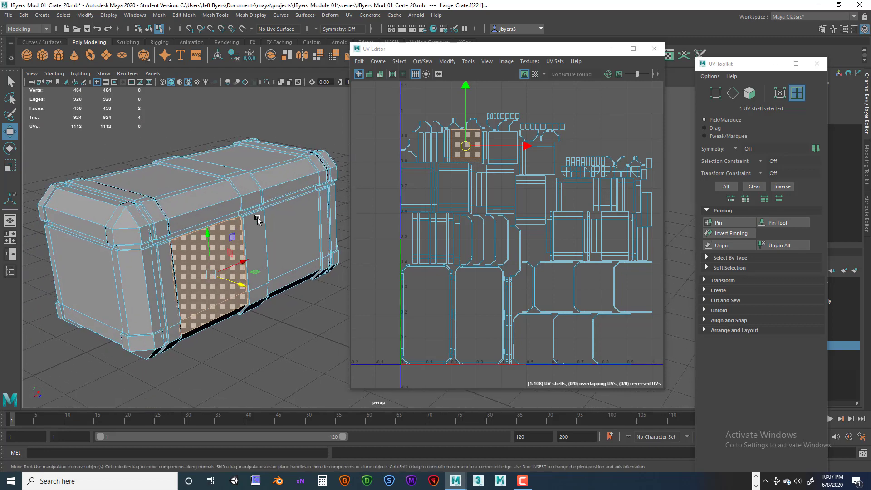
pyautogui.keyDown('alt'); pyautogui.moveTo(257, 218); pyautogui.dragTo(308, 202, button='right'); pyautogui.keyUp('alt')
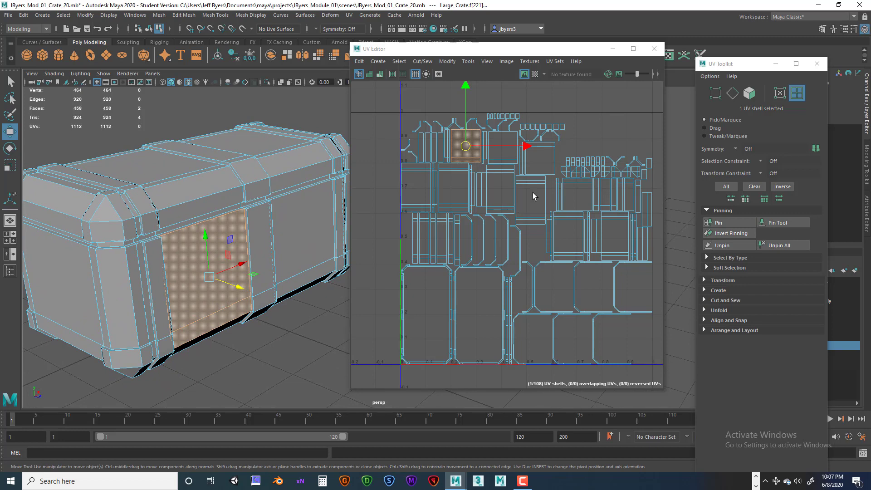
pyautogui.scroll(-3, 531, 195)
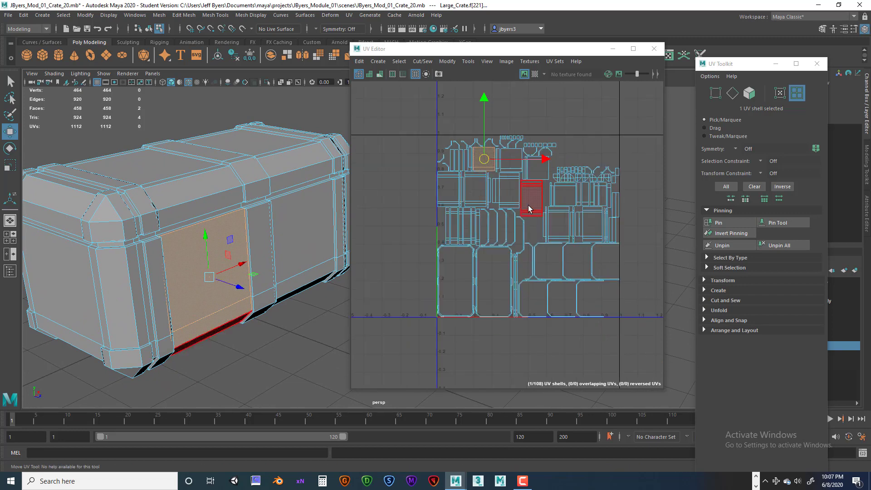
pyautogui.scroll(3, 316, 202)
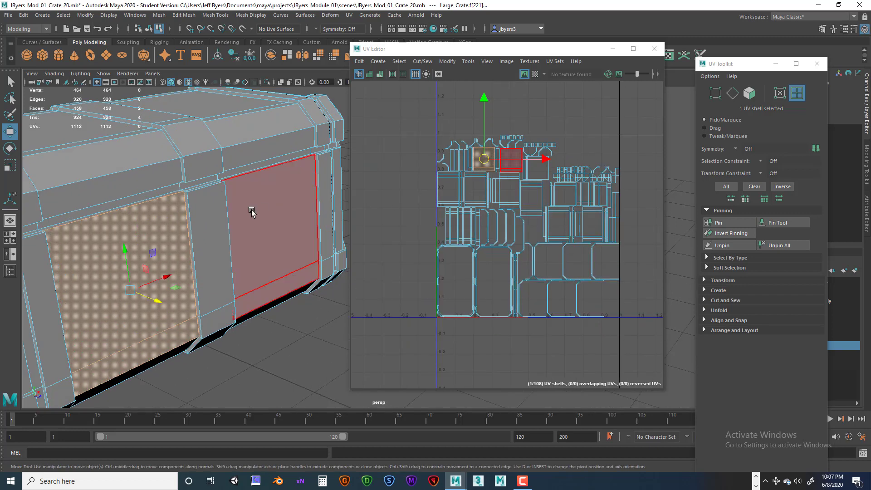
pyautogui.keyDown('alt'); pyautogui.moveTo(263, 211); pyautogui.dragTo(220, 162); pyautogui.keyUp('alt')
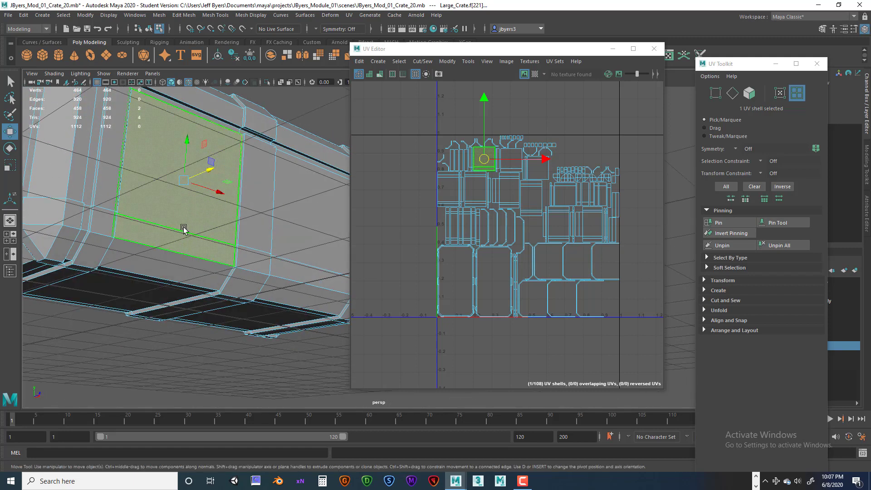
pyautogui.keyDown('alt'); pyautogui.moveTo(203, 245); pyautogui.dragTo(205, 260); pyautogui.keyUp('alt')
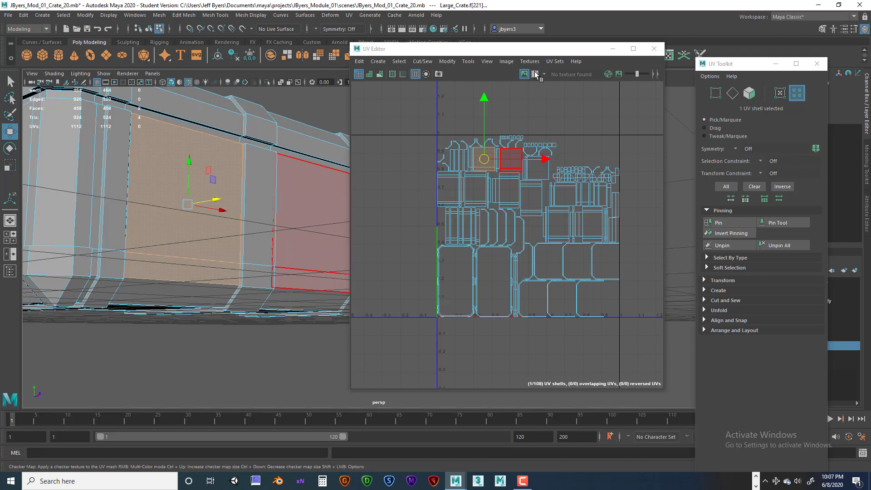
# - Turn on the texture border display and inspect the shell borders along the crate's front and underside
pyautogui.click(393, 76)
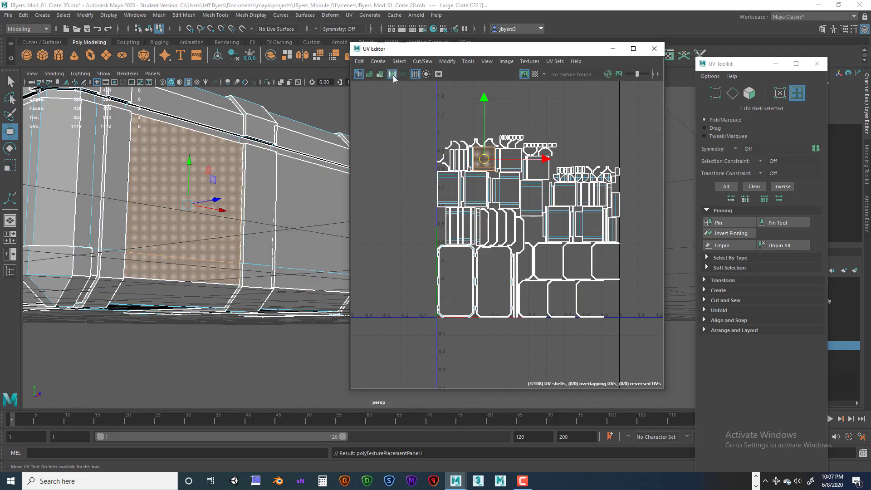
pyautogui.scroll(-5, 286, 158)
pyautogui.keyDown('alt'); pyautogui.moveTo(286, 158); pyautogui.dragTo(314, 186); pyautogui.keyUp('alt')
pyautogui.scroll(3, 302, 205)
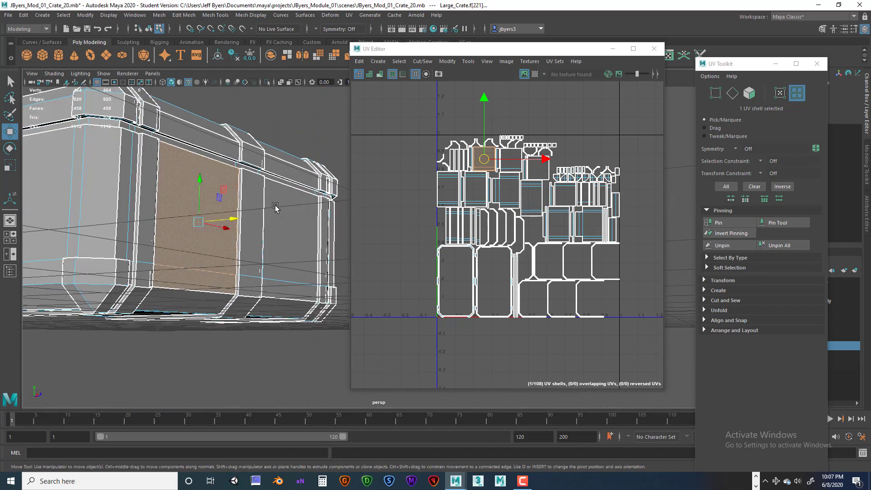
pyautogui.keyDown('alt'); pyautogui.moveTo(276, 207); pyautogui.dragTo(231, 194); pyautogui.keyUp('alt')
pyautogui.keyDown('alt'); pyautogui.moveTo(217, 268); pyautogui.dragTo(197, 266); pyautogui.keyUp('alt')
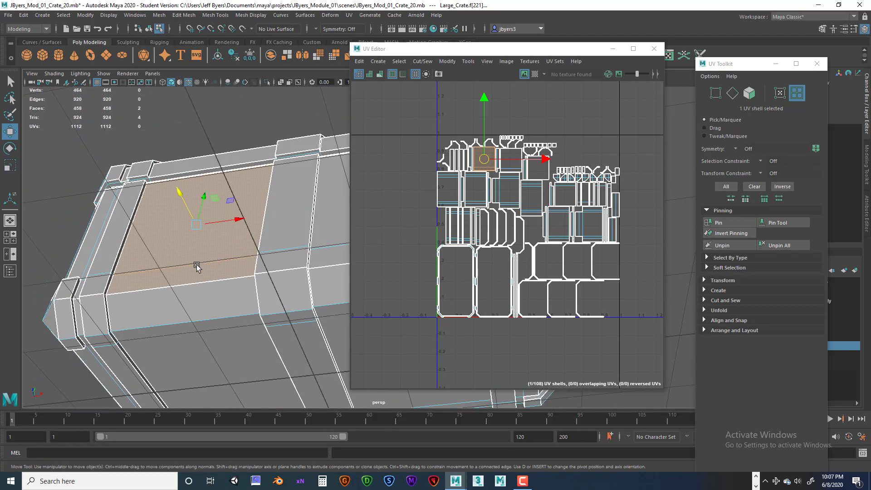
# - Select the crate's underside shell, then the lid-top shell above the front panel, to compare how each wraps its edges
pyautogui.click(203, 303)
pyautogui.keyDown('alt'); pyautogui.moveTo(227, 296); pyautogui.dragTo(279, 211); pyautogui.keyUp('alt')
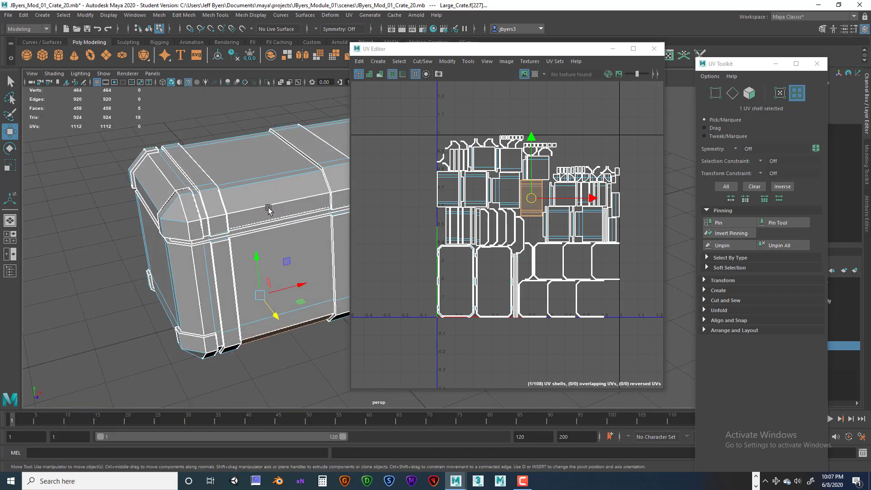
pyautogui.click(279, 211)
pyautogui.scroll(5, 279, 209)
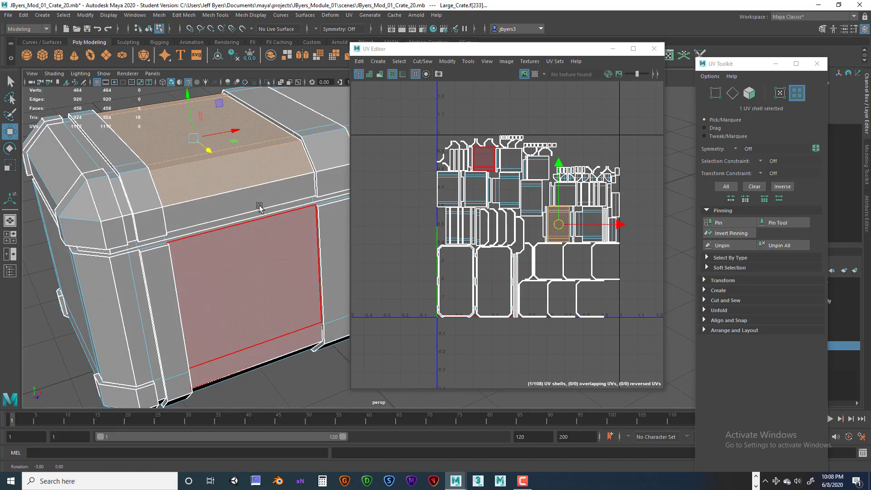
pyautogui.keyDown('alt'); pyautogui.moveTo(268, 208); pyautogui.dragTo(278, 202); pyautogui.keyUp('alt')
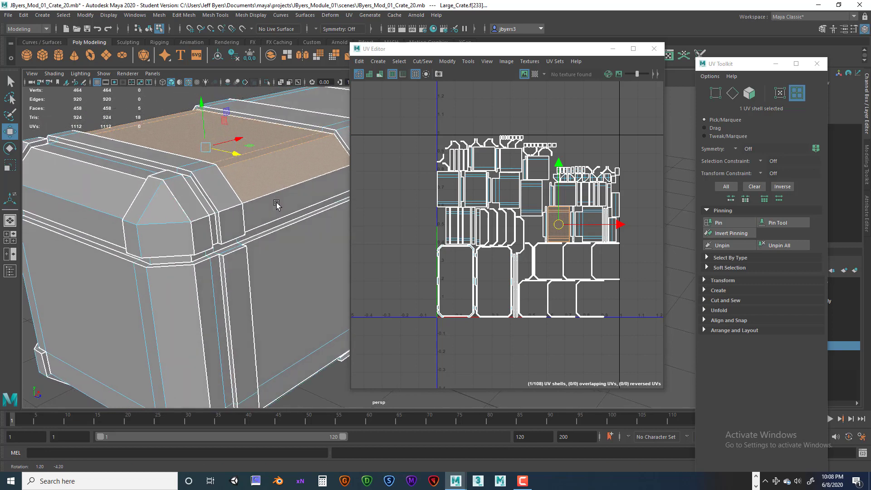
# - Select the small strap-end shell on the lid, check the underside, and reselect the neighbouring lid-top shell
pyautogui.click(234, 223)
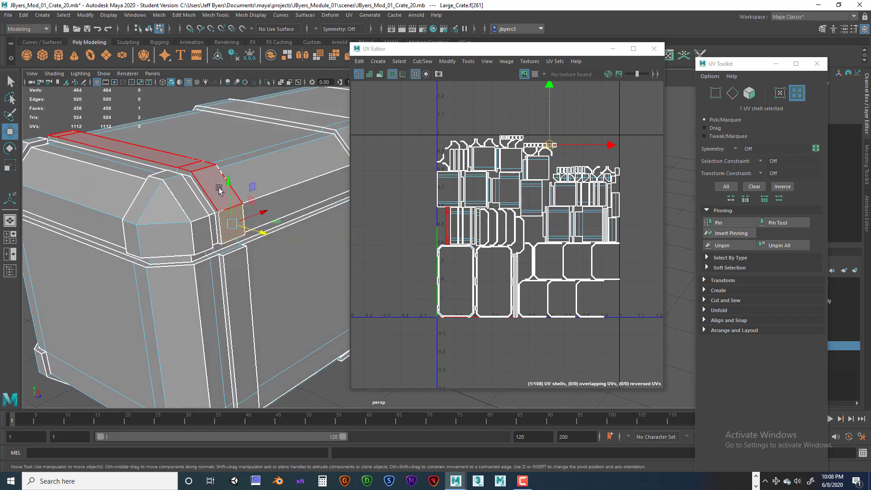
pyautogui.keyDown('alt'); pyautogui.moveTo(232, 215); pyautogui.dragTo(199, 219); pyautogui.keyUp('alt')
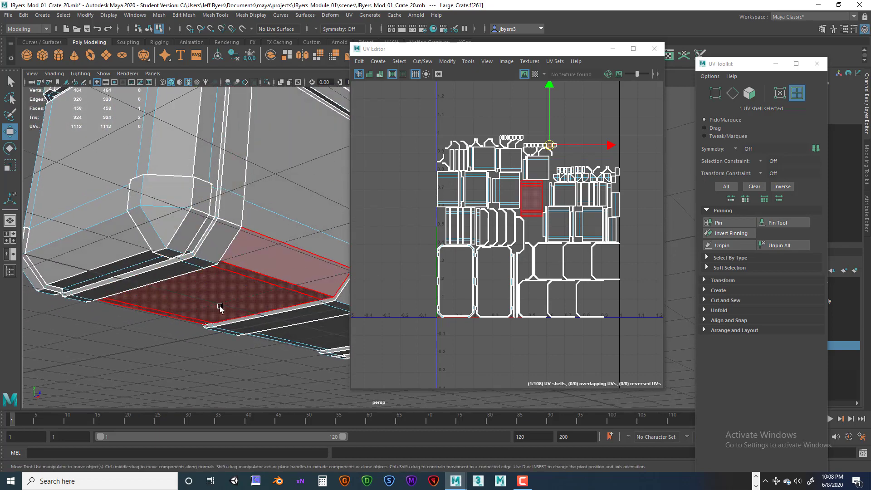
pyautogui.keyDown('alt'); pyautogui.moveTo(196, 287); pyautogui.dragTo(221, 249); pyautogui.keyUp('alt')
pyautogui.click(204, 177)
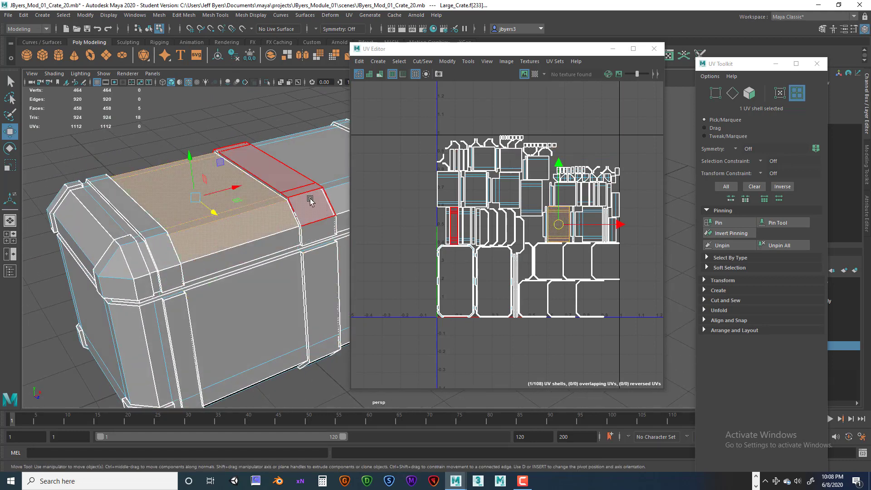
# - Move the narrow shell of the lid's front strip horizontally out of the UV layout, into empty space left of the 0–1 square
pyautogui.keyDown('alt'); pyautogui.moveTo(272, 180); pyautogui.dragTo(224, 220); pyautogui.keyUp('alt')
pyautogui.click(204, 243)
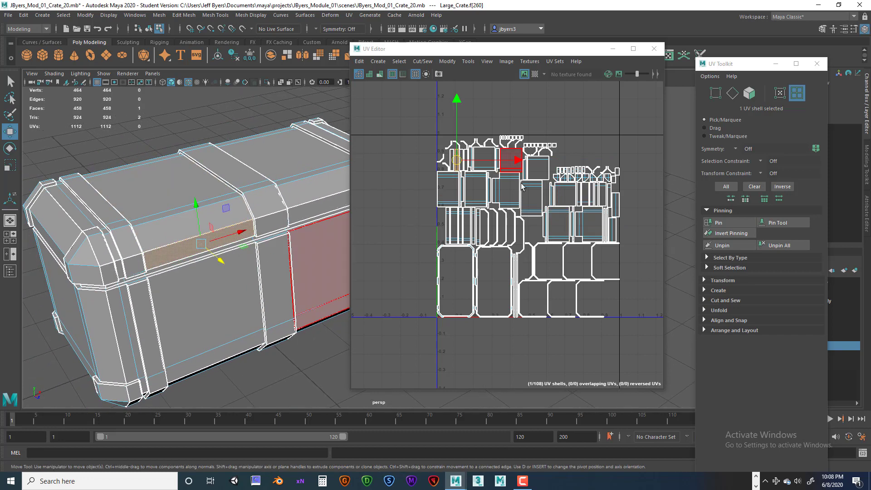
pyautogui.moveTo(517, 161); pyautogui.dragTo(437, 162)
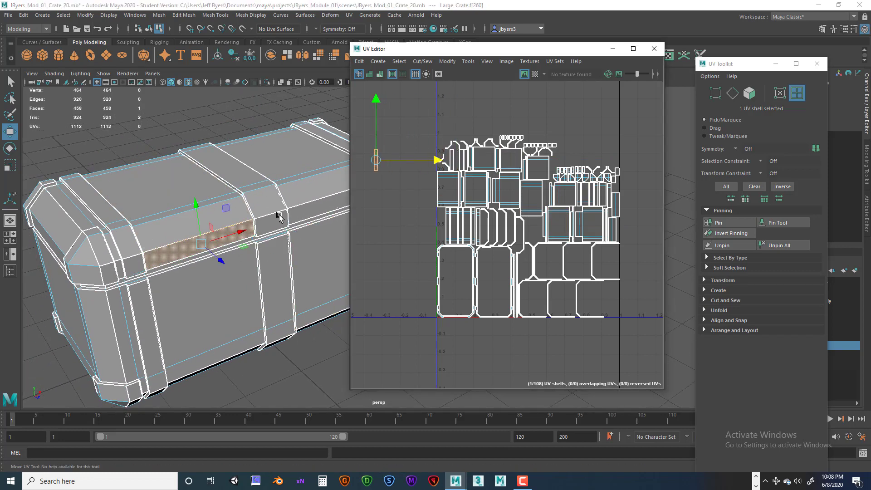
# - Move the adjoining lid-top shell out of the layout into the same empty UV space and view it up close
pyautogui.click(150, 201)
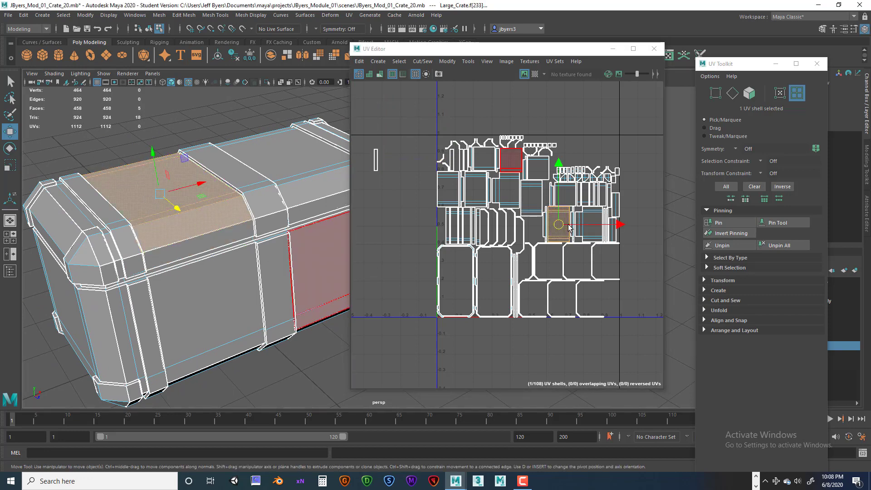
pyautogui.moveTo(621, 231); pyautogui.dragTo(460, 230)
pyautogui.scroll(4, 440, 211)
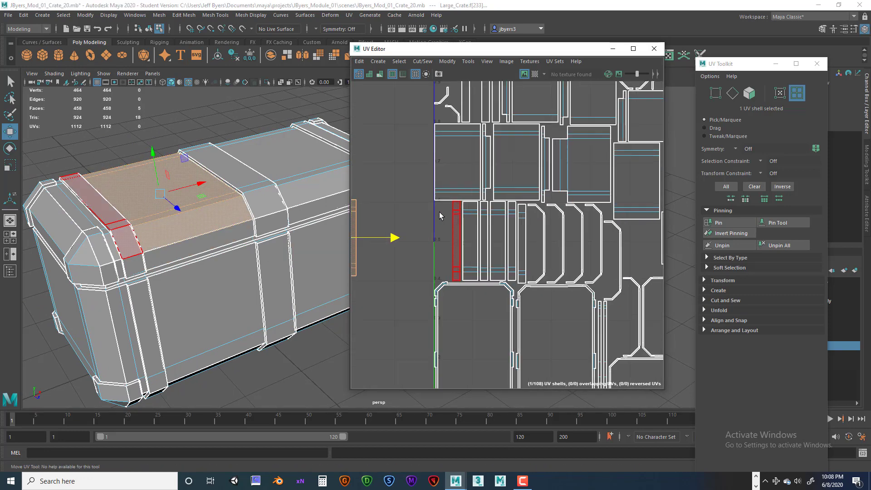
pyautogui.keyDown('alt'); pyautogui.moveTo(393, 208); pyautogui.dragTo(510, 205, button='middle'); pyautogui.keyUp('alt')
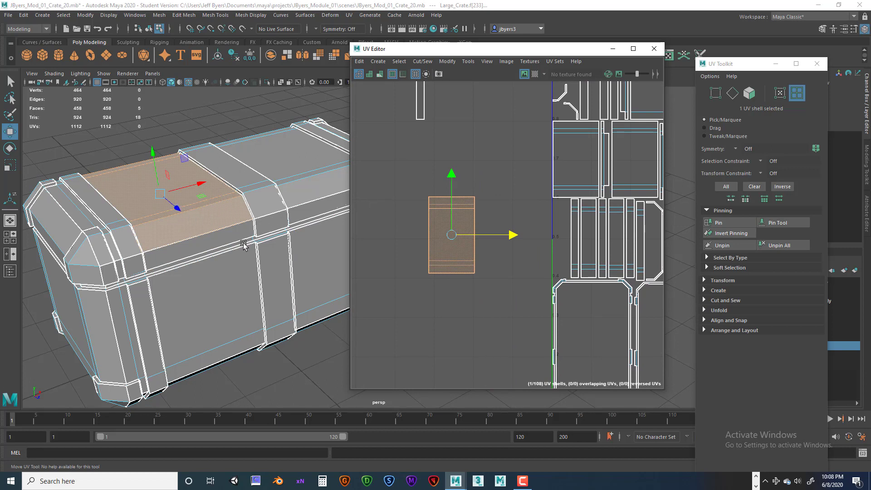
pyautogui.click(452, 208)
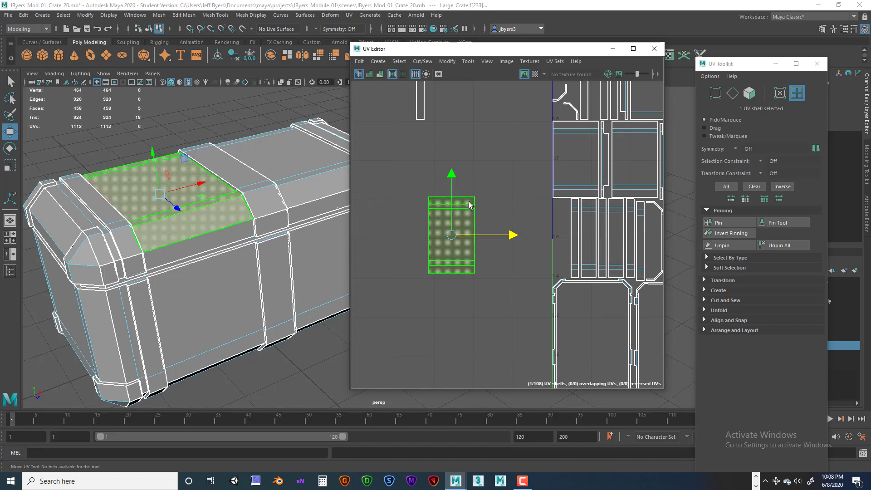
# - Select the lid-top shell's upper and lower border edges in turn to find the matching edges on neighbouring shells
pyautogui.moveTo(469, 206); pyautogui.dragTo(474, 180, button='right')
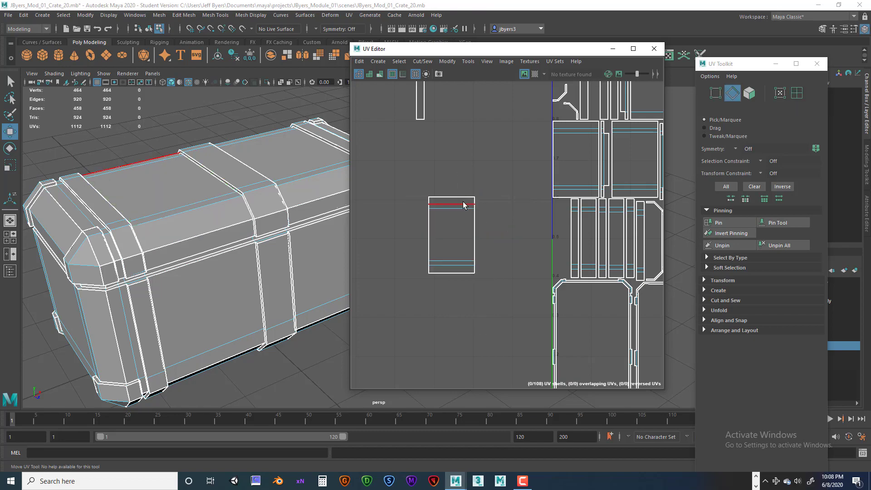
pyautogui.click(455, 196)
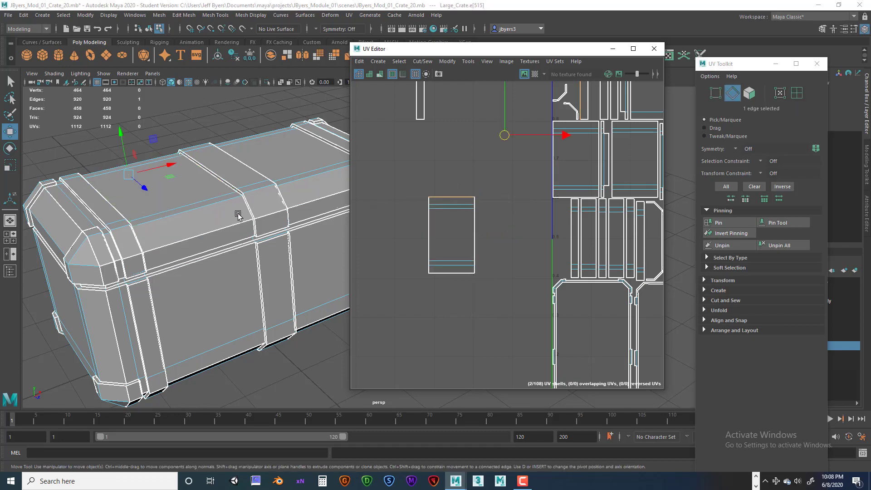
pyautogui.keyDown('alt'); pyautogui.moveTo(238, 215); pyautogui.dragTo(267, 209); pyautogui.keyUp('alt')
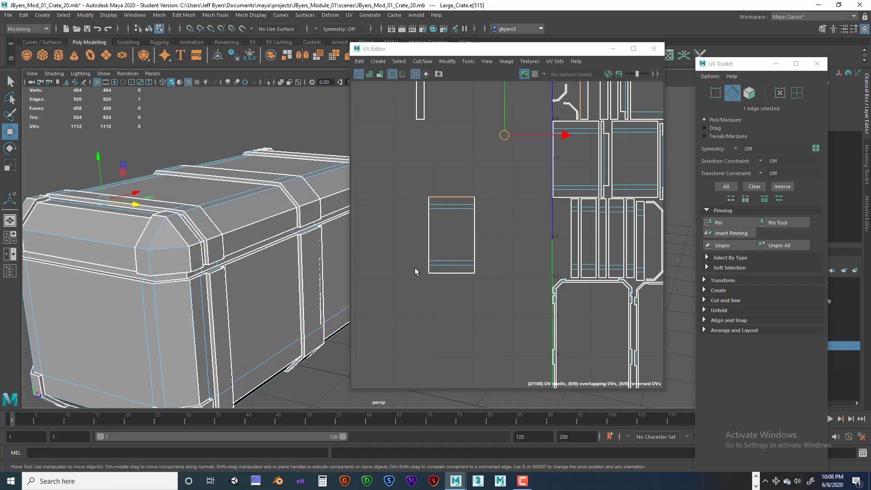
pyautogui.click(449, 273)
pyautogui.keyDown('alt'); pyautogui.moveTo(345, 245); pyautogui.dragTo(316, 227); pyautogui.keyUp('alt')
pyautogui.keyDown('alt'); pyautogui.moveTo(402, 159); pyautogui.dragTo(401, 201, button='middle'); pyautogui.keyUp('alt')
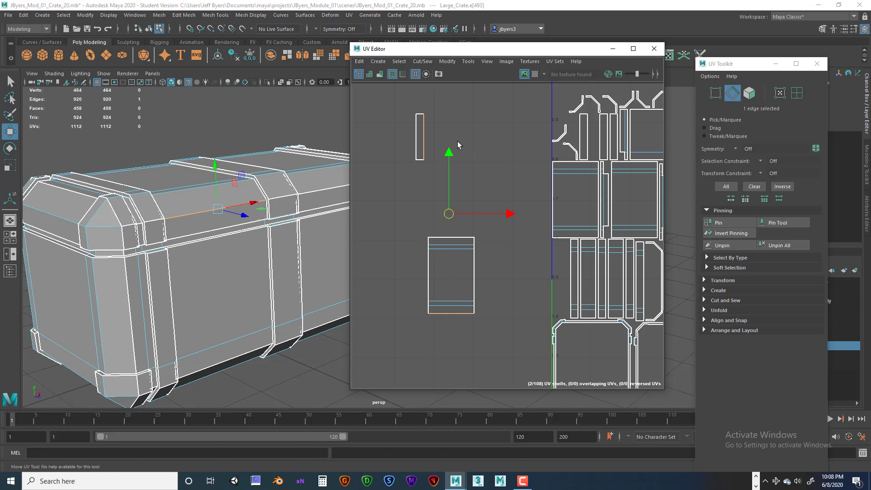
# - Move the narrow front-strip shell below the lid-top shell and rotate it from vertical to horizontal
pyautogui.moveTo(420, 130); pyautogui.dragTo(395, 120, button='right')
pyautogui.click(421, 129)
pyautogui.moveTo(421, 100); pyautogui.dragTo(421, 313)
pyautogui.press('r')
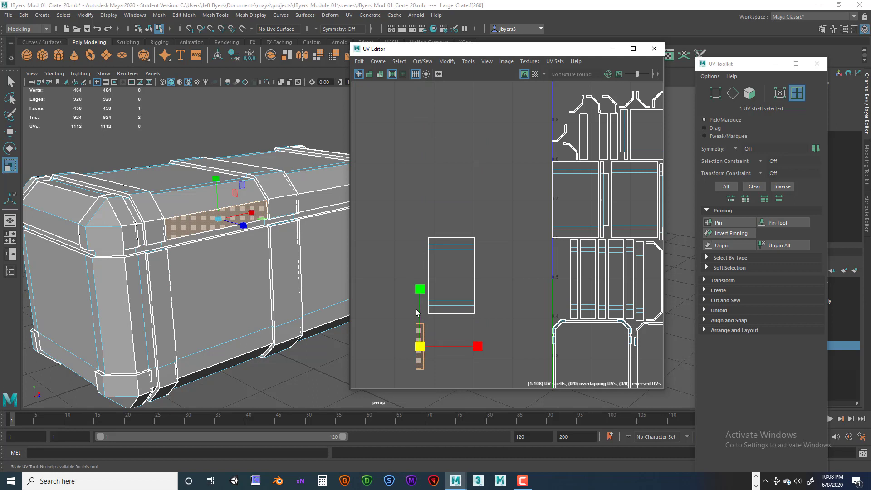
pyautogui.press('e')
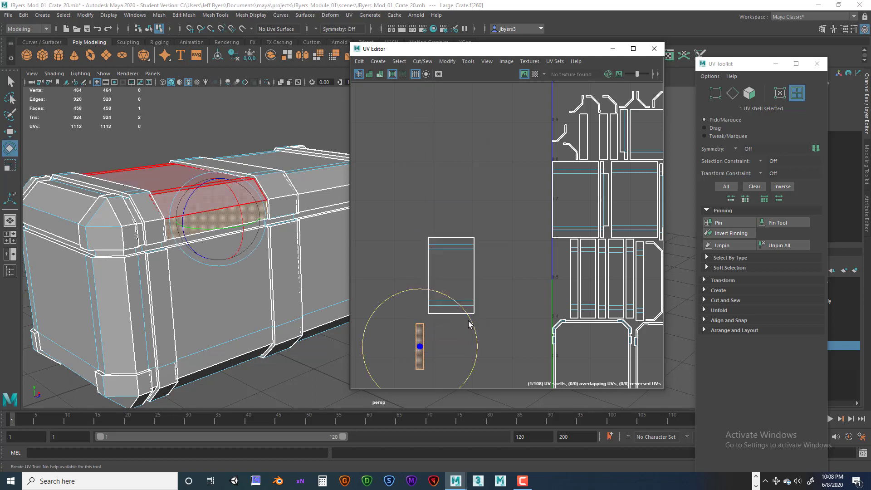
pyautogui.moveTo(471, 324); pyautogui.dragTo(400, 304)
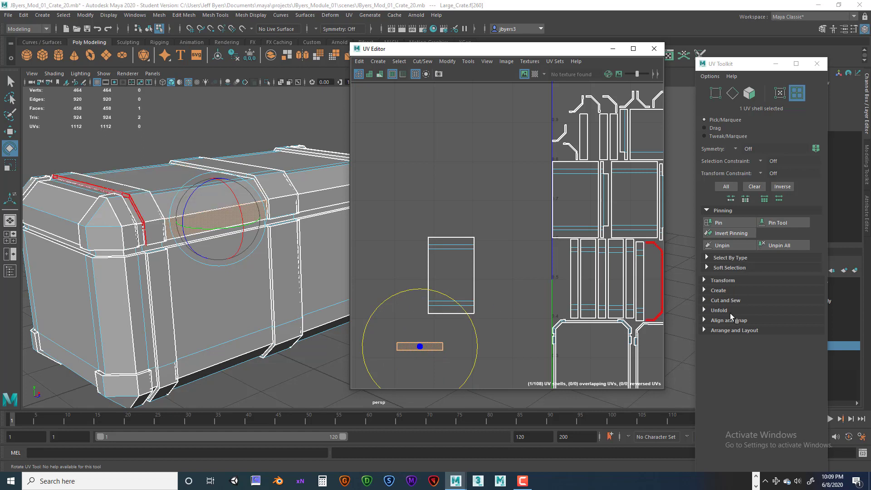
# - Reveal the arrange and layout tools, tilt the narrow shell slightly and straighten it with Orient Shells
pyautogui.click(704, 320)
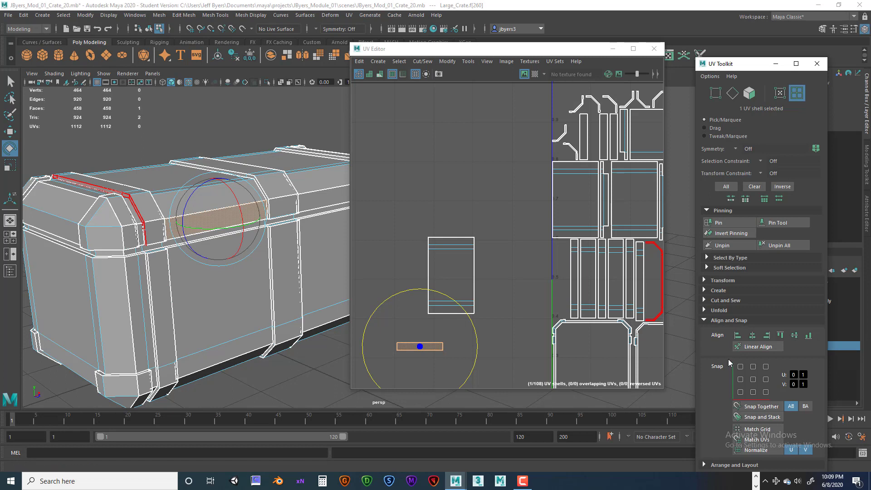
pyautogui.click(705, 321)
pyautogui.click(706, 330)
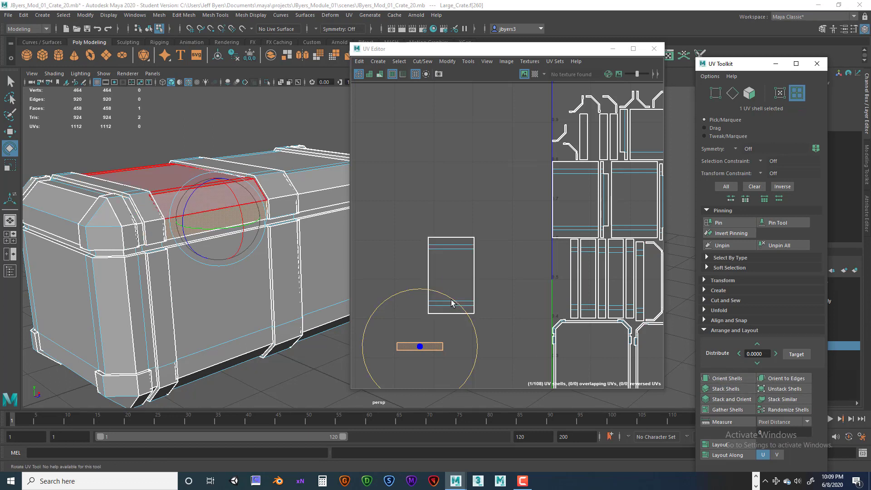
pyautogui.moveTo(453, 305); pyautogui.dragTo(457, 305)
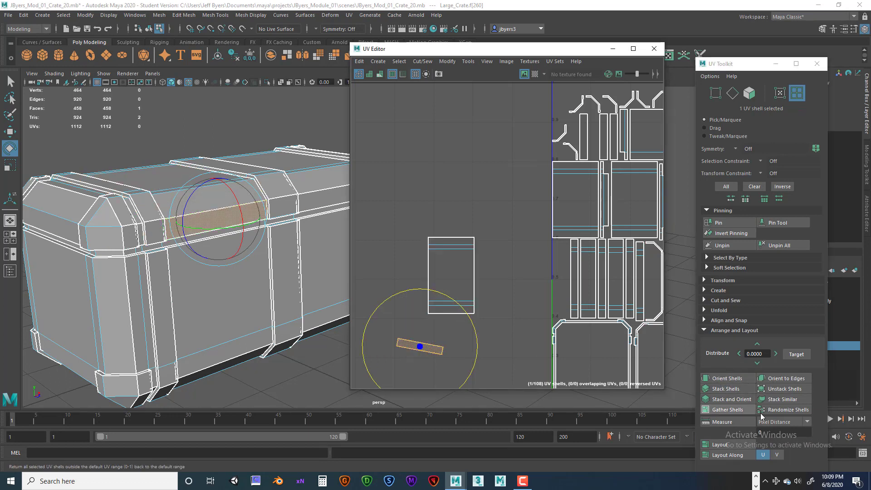
pyautogui.click(726, 378)
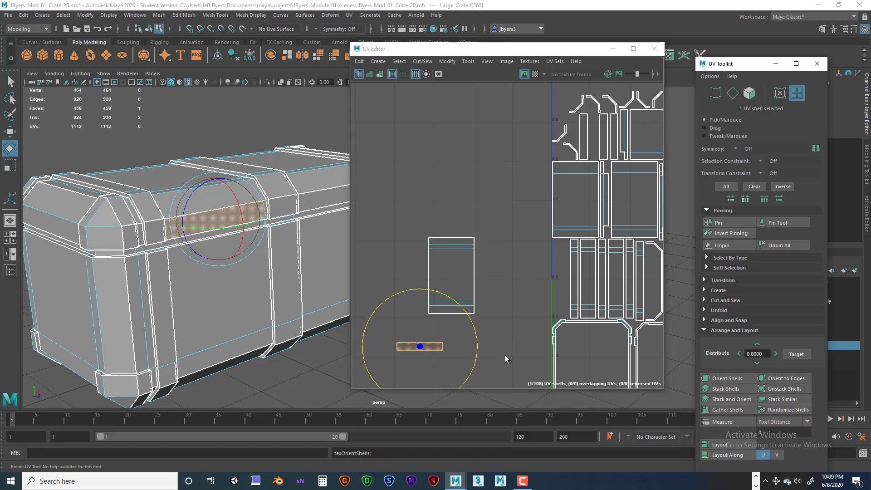
# - Try Orient Shells on the narrow shell after rotating it to steep, near-vertical and near-horizontal angles
pyautogui.moveTo(470, 316); pyautogui.dragTo(442, 369)
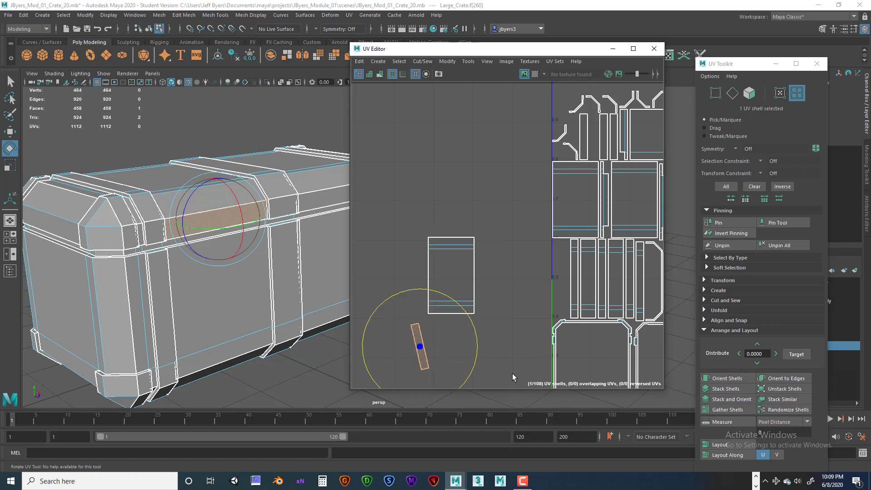
pyautogui.click(726, 378)
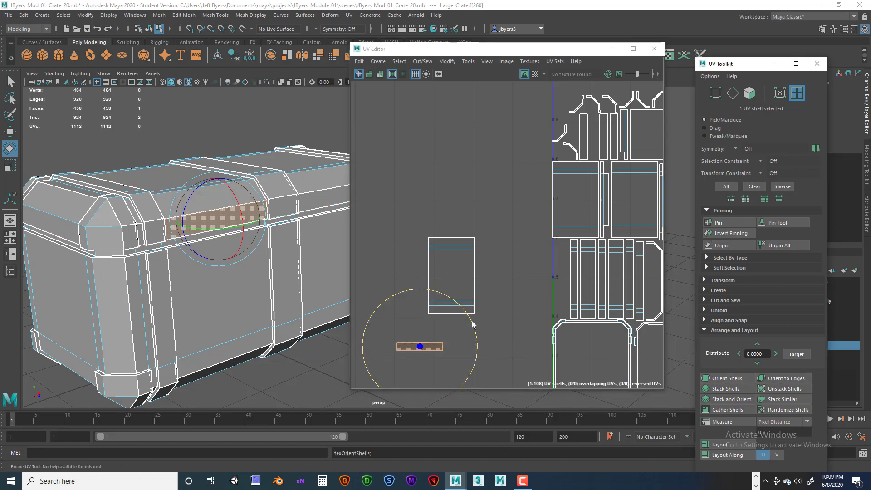
pyautogui.moveTo(467, 317); pyautogui.dragTo(442, 381)
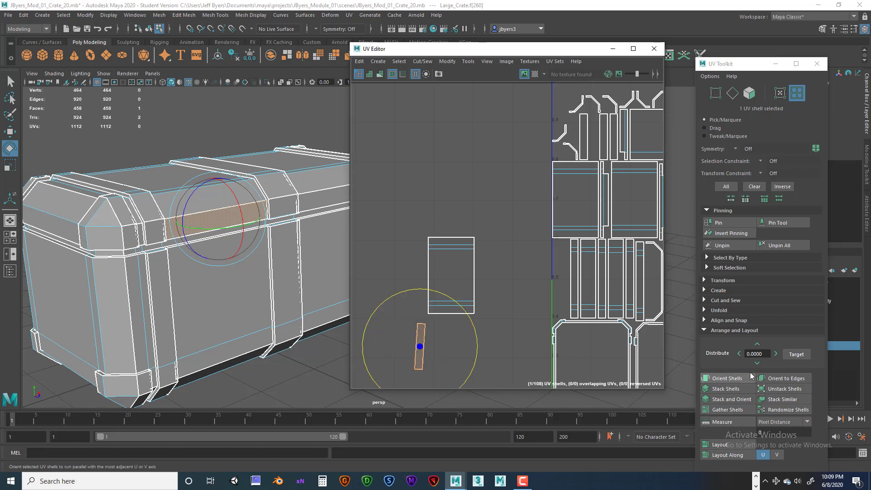
pyautogui.click(726, 379)
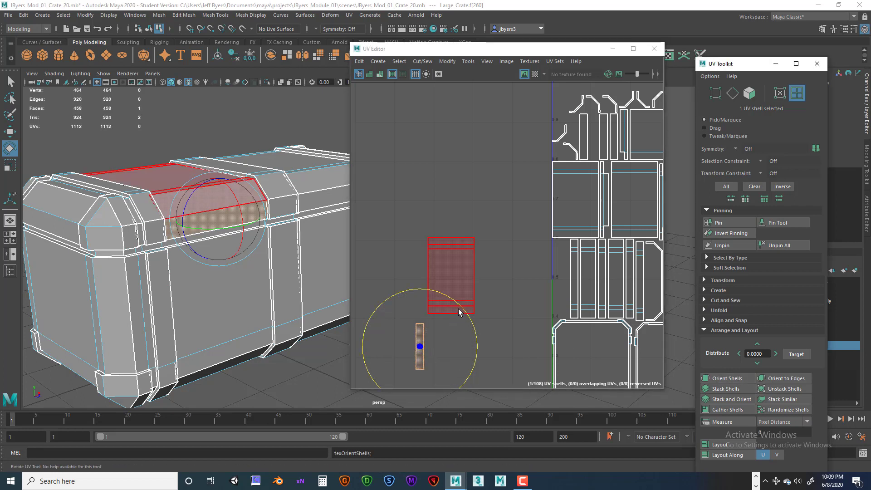
pyautogui.moveTo(456, 313); pyautogui.dragTo(392, 303)
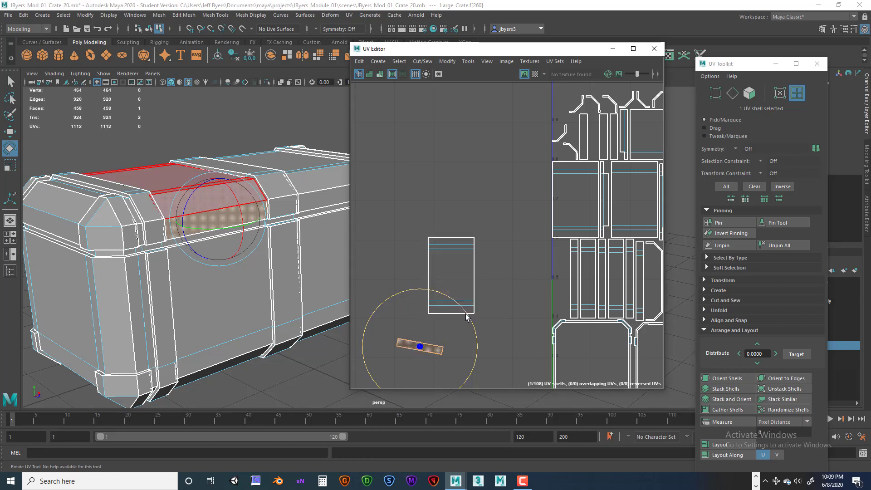
pyautogui.moveTo(467, 314); pyautogui.dragTo(460, 311)
pyautogui.click(707, 380)
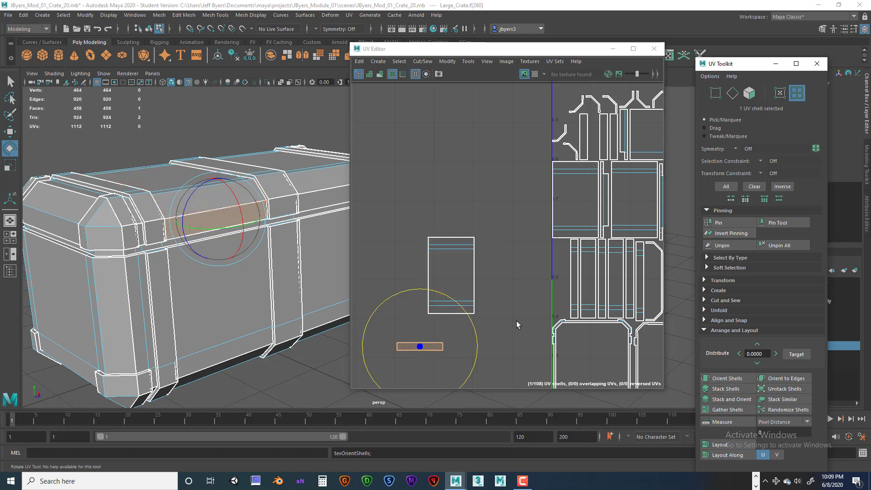
# - Select the lid-top shell's lower border edge and join the narrow shell to it with Move and Sew
pyautogui.rightClick(461, 265)
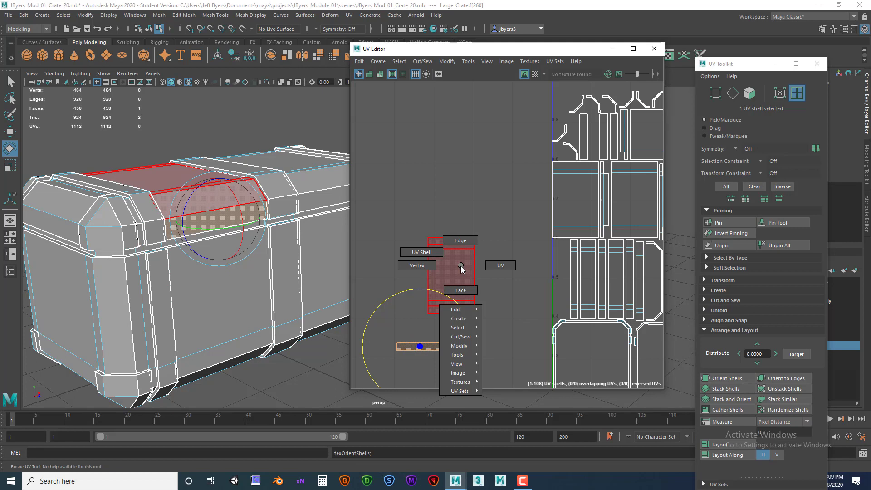
pyautogui.click(460, 241)
pyautogui.click(446, 313)
pyautogui.click(446, 314)
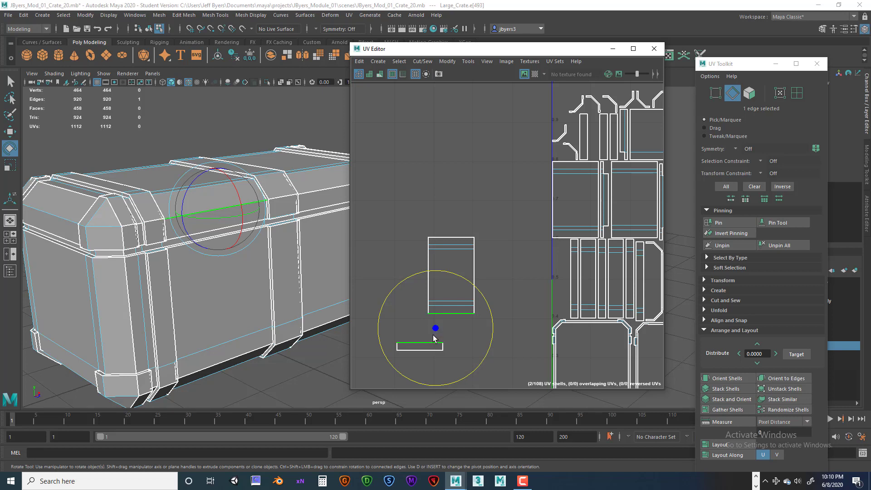
pyautogui.scroll(2, 434, 333)
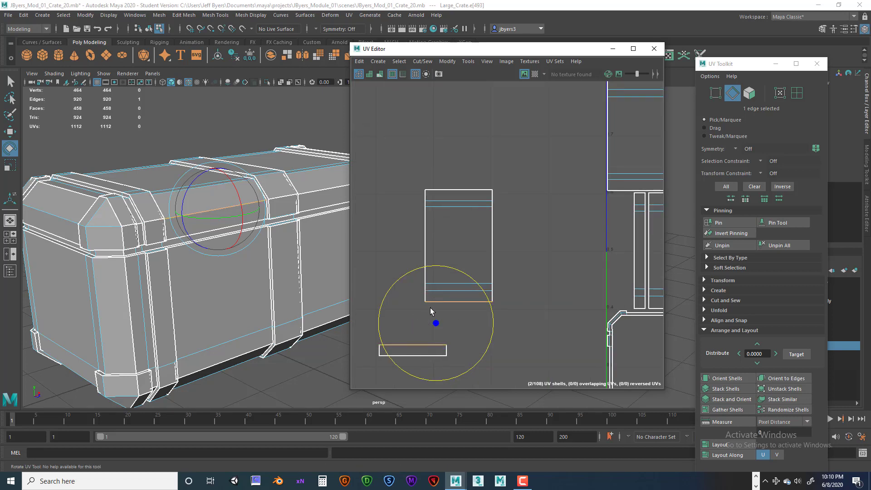
pyautogui.click(421, 62)
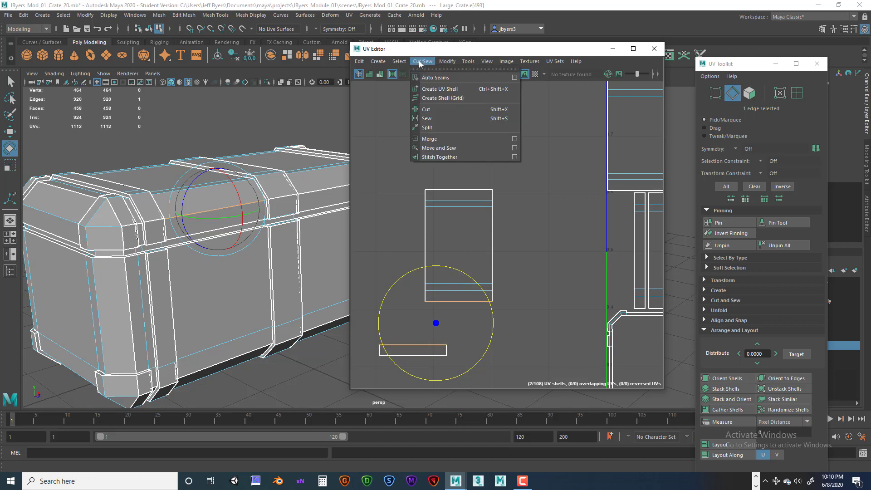
pyautogui.click(447, 150)
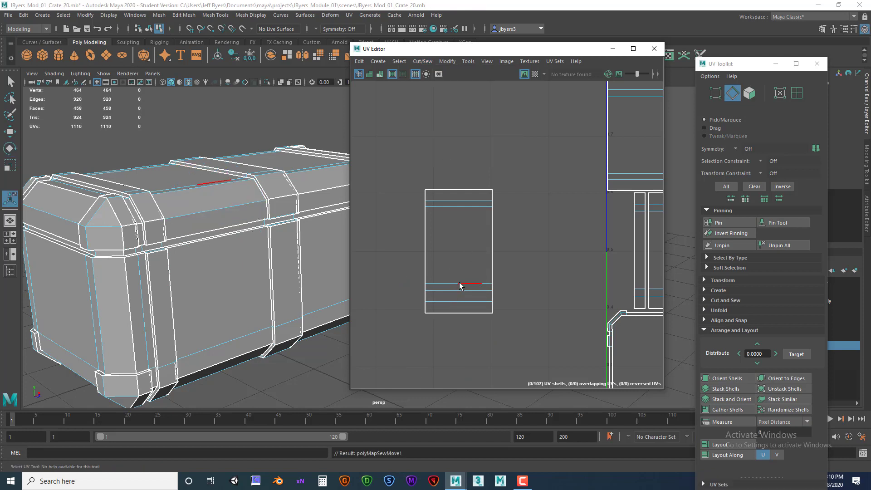
# - Select the combined lid shell and examine its coverage on the crate from several angles and in the UV layout
pyautogui.moveTo(460, 285); pyautogui.dragTo(422, 270, button='right')
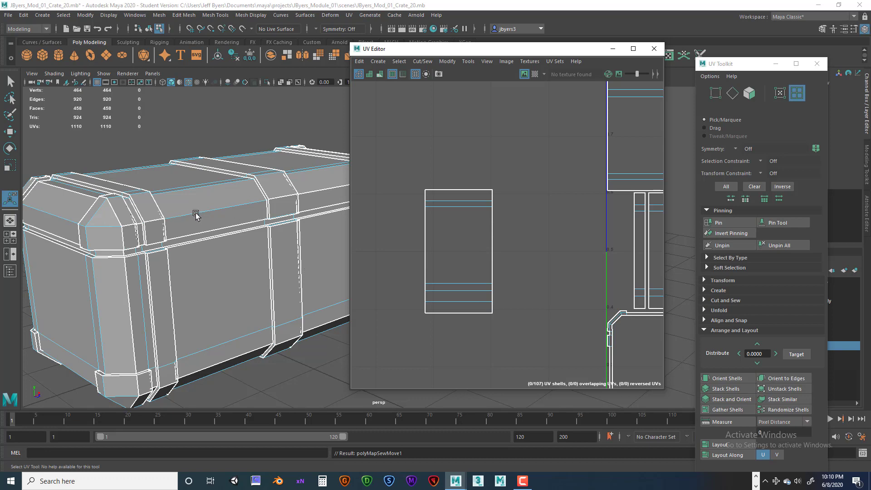
pyautogui.keyDown('alt'); pyautogui.moveTo(217, 229); pyautogui.dragTo(301, 244, button='right'); pyautogui.keyUp('alt')
pyautogui.keyDown('alt'); pyautogui.moveTo(191, 199); pyautogui.dragTo(169, 225); pyautogui.keyUp('alt')
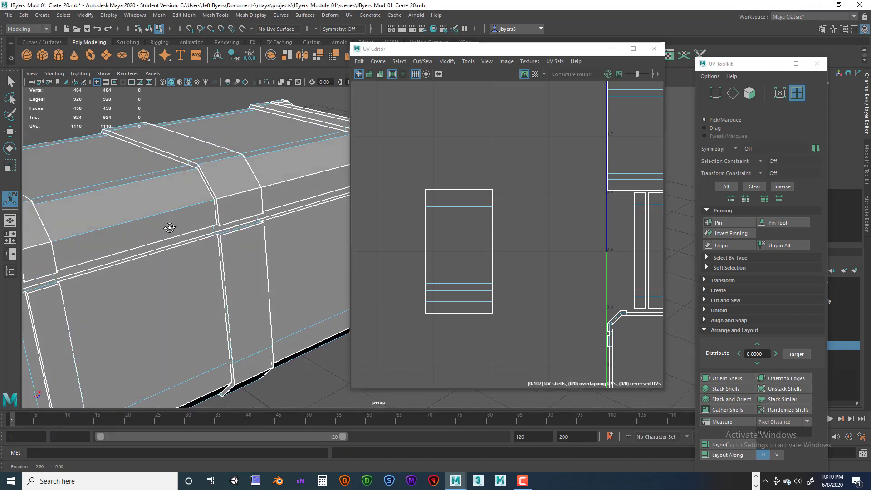
pyautogui.keyDown('alt'); pyautogui.moveTo(170, 226); pyautogui.dragTo(186, 244, button='middle'); pyautogui.keyUp('alt')
pyautogui.keyDown('alt'); pyautogui.moveTo(186, 243); pyautogui.dragTo(214, 254); pyautogui.keyUp('alt')
pyautogui.click(458, 296)
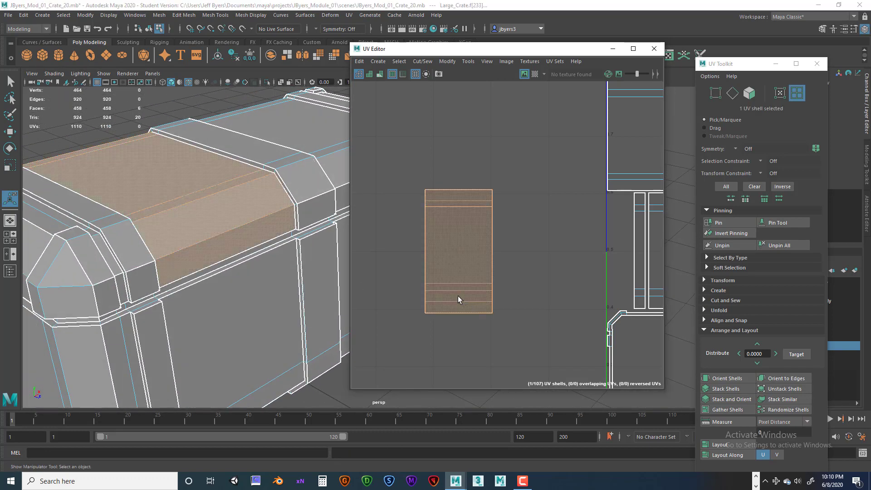
pyautogui.keyDown('alt'); pyautogui.moveTo(284, 258); pyautogui.dragTo(182, 204); pyautogui.keyUp('alt')
pyautogui.scroll(-5, 209, 216)
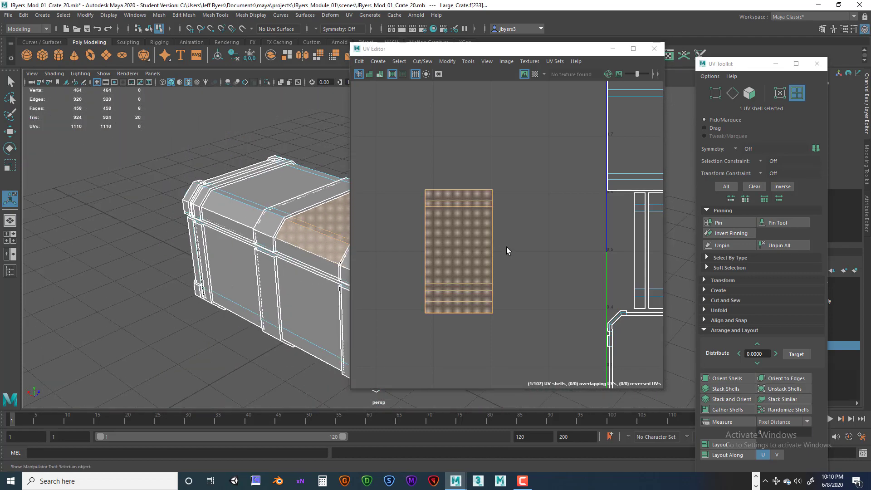
pyautogui.scroll(-3, 524, 246)
pyautogui.keyDown('alt'); pyautogui.moveTo(316, 221); pyautogui.dragTo(198, 198); pyautogui.keyUp('alt')
pyautogui.keyDown('alt'); pyautogui.moveTo(198, 198); pyautogui.dragTo(190, 192, button='middle'); pyautogui.keyUp('alt')
pyautogui.keyDown('alt'); pyautogui.moveTo(190, 192); pyautogui.dragTo(251, 229); pyautogui.keyUp('alt')
pyautogui.scroll(-1, 507, 222)
pyautogui.keyDown('alt'); pyautogui.moveTo(499, 220); pyautogui.dragTo(429, 240, button='middle'); pyautogui.keyUp('alt')
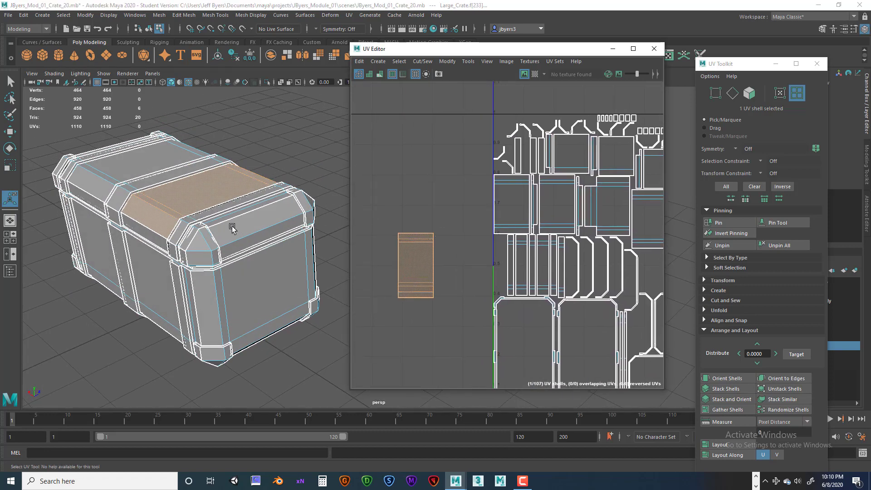
# - Move the narrow strip shell on the opposite side of the lid out of the layout, above the combined lid shell
pyautogui.keyDown('alt'); pyautogui.moveTo(183, 229); pyautogui.dragTo(220, 230); pyautogui.keyUp('alt')
pyautogui.moveTo(188, 237); pyautogui.dragTo(191, 257, button='right')
pyautogui.moveTo(201, 218); pyautogui.dragTo(201, 193, button='right')
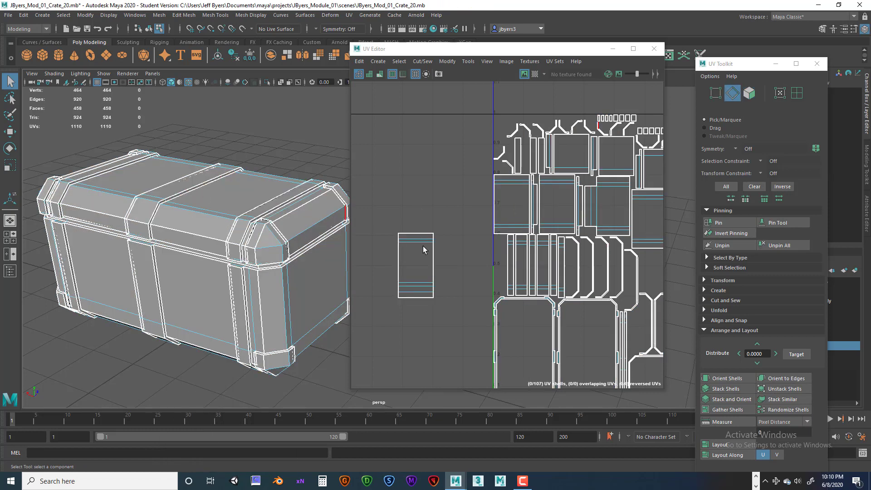
pyautogui.moveTo(423, 250); pyautogui.dragTo(394, 236, button='right')
pyautogui.click(197, 243)
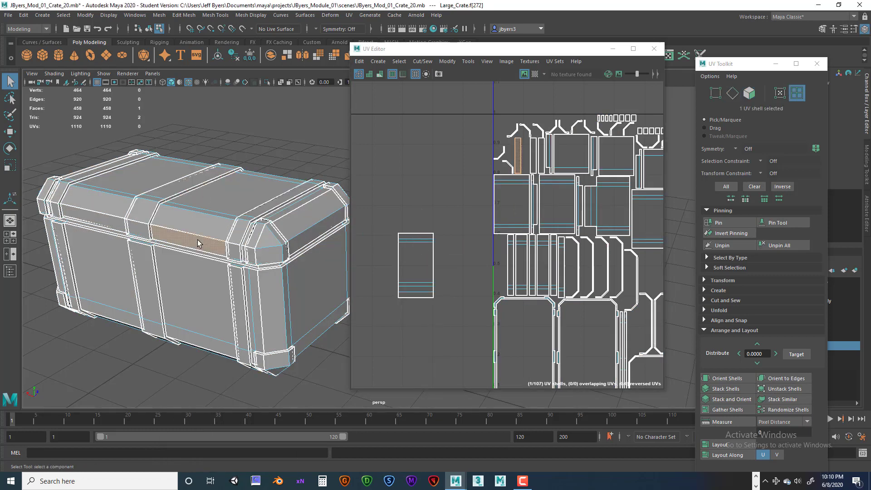
pyautogui.press('w')
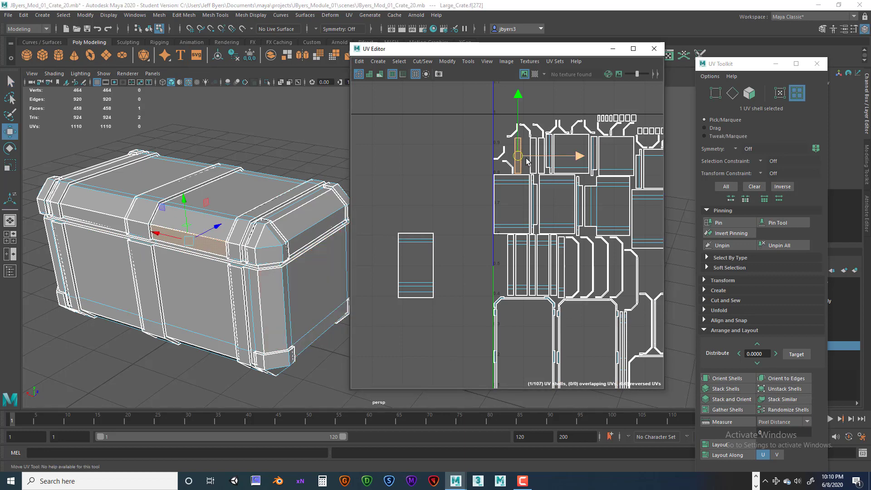
pyautogui.moveTo(520, 155); pyautogui.dragTo(407, 204)
pyautogui.scroll(5, 426, 214)
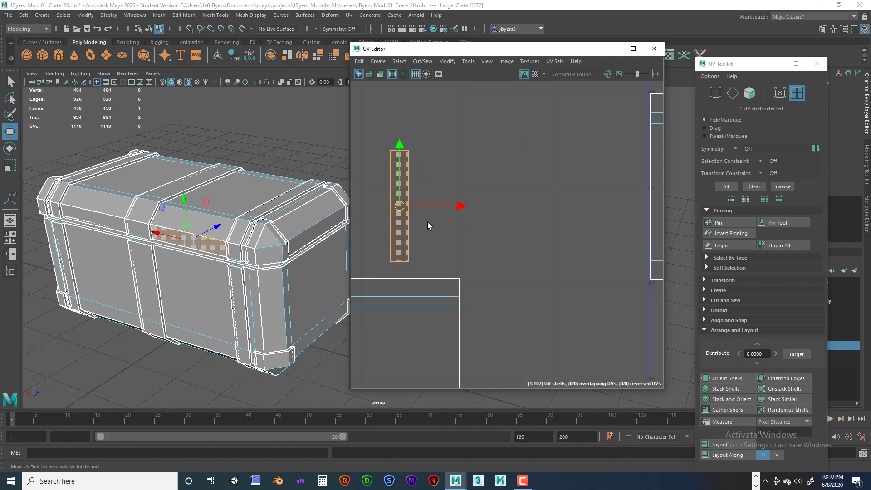
pyautogui.keyDown('alt'); pyautogui.moveTo(428, 224); pyautogui.dragTo(452, 197, button='middle'); pyautogui.keyUp('alt')
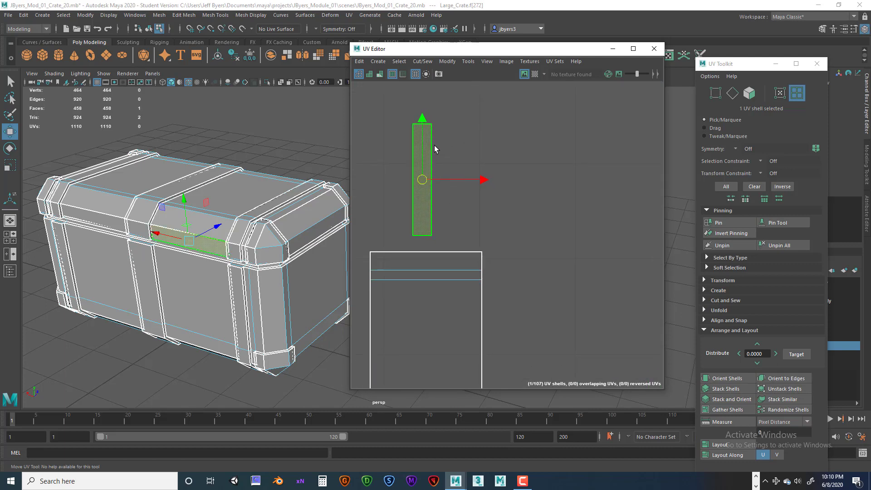
# - Select the combined shell's upper border edge to find its match on the narrow shell, and reselect that narrow shell
pyautogui.moveTo(432, 147); pyautogui.dragTo(429, 121, button='right')
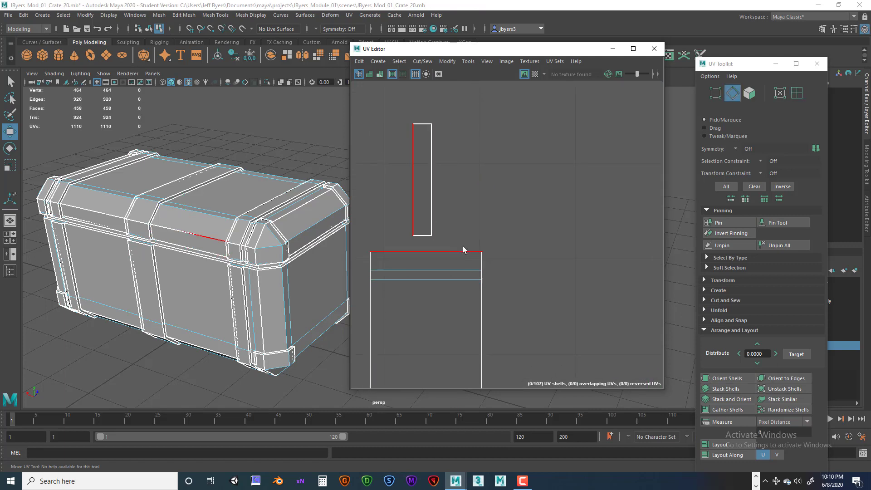
pyautogui.click(462, 252)
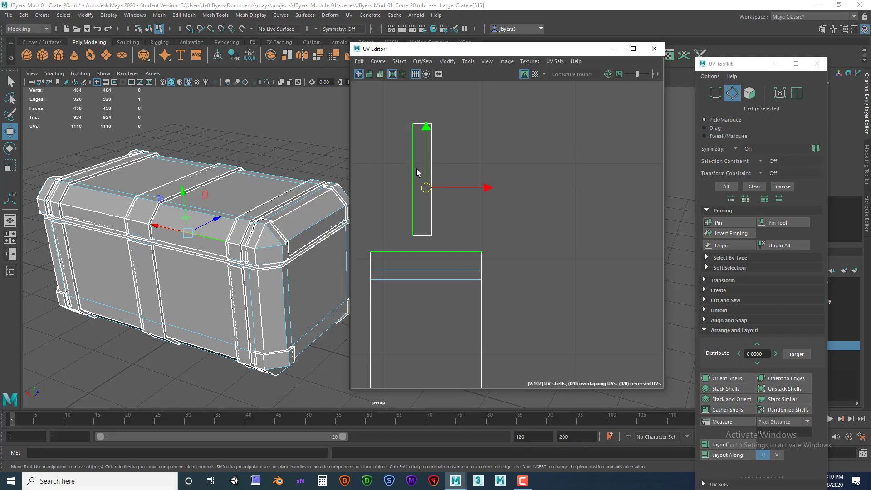
pyautogui.moveTo(418, 171); pyautogui.dragTo(389, 157, button='right')
pyautogui.click(415, 165)
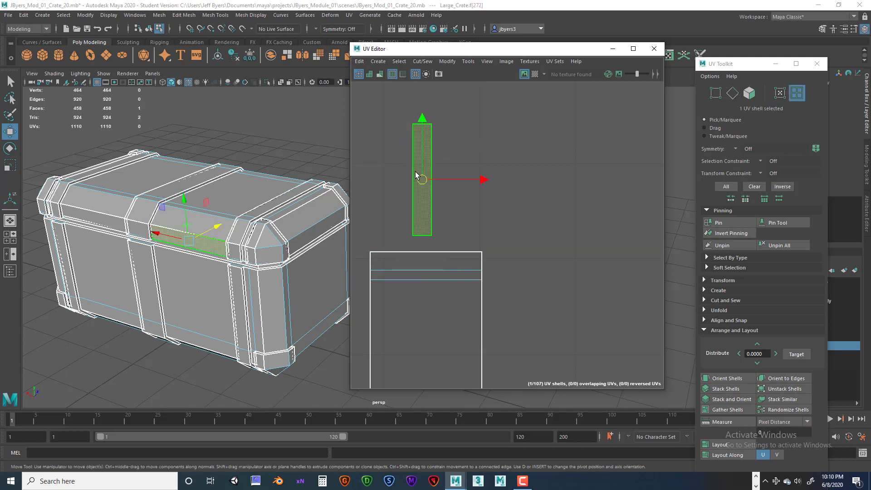
# - Rotate the narrow lid strip shell to lie horizontally above the combined lid shell and straighten it with Orient Shells
pyautogui.press('e')
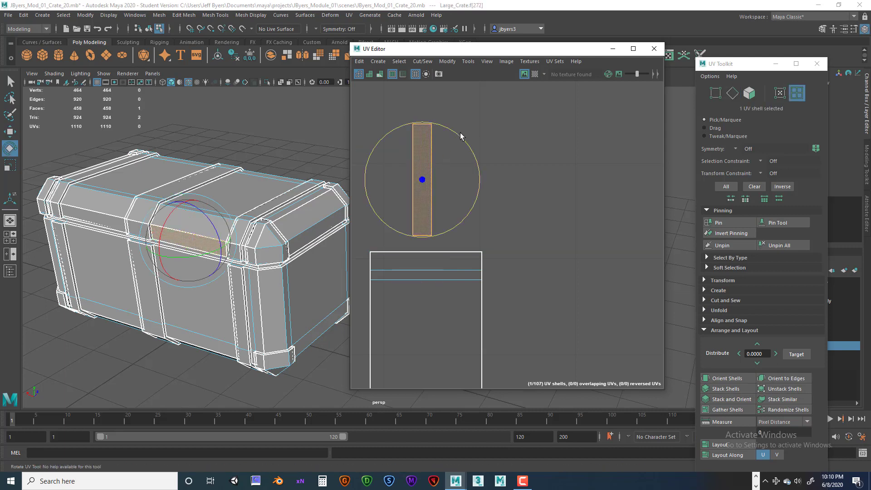
pyautogui.moveTo(460, 136); pyautogui.dragTo(375, 142)
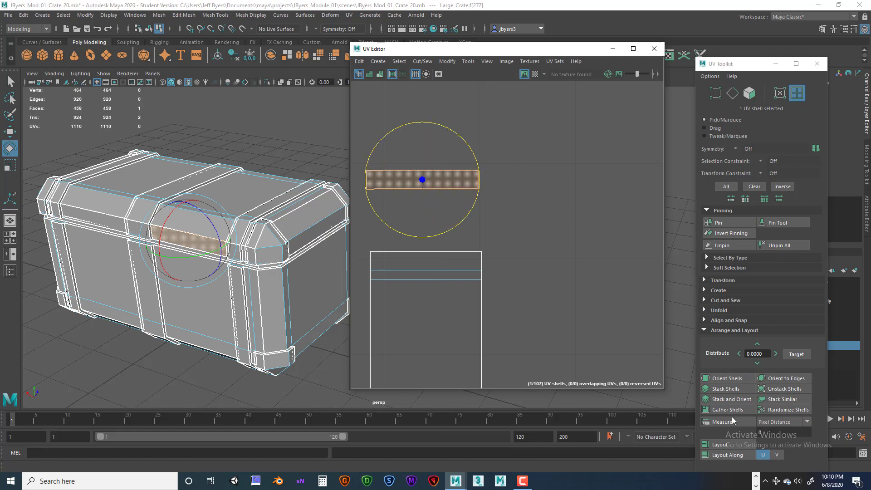
pyautogui.click(728, 379)
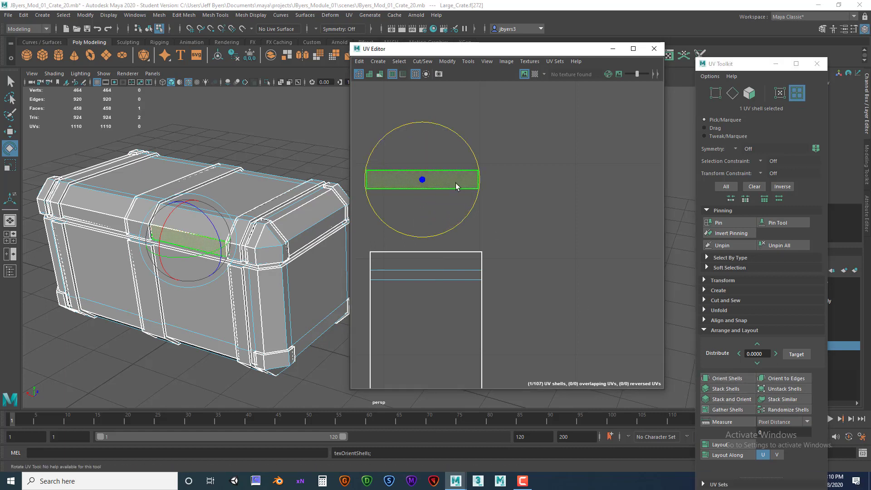
# - Select the narrow shell's lower border edge and join the shell to the combined lid shell with Move and Sew
pyautogui.moveTo(456, 184); pyautogui.dragTo(451, 215, button='right')
pyautogui.moveTo(454, 166); pyautogui.dragTo(454, 164, button='right')
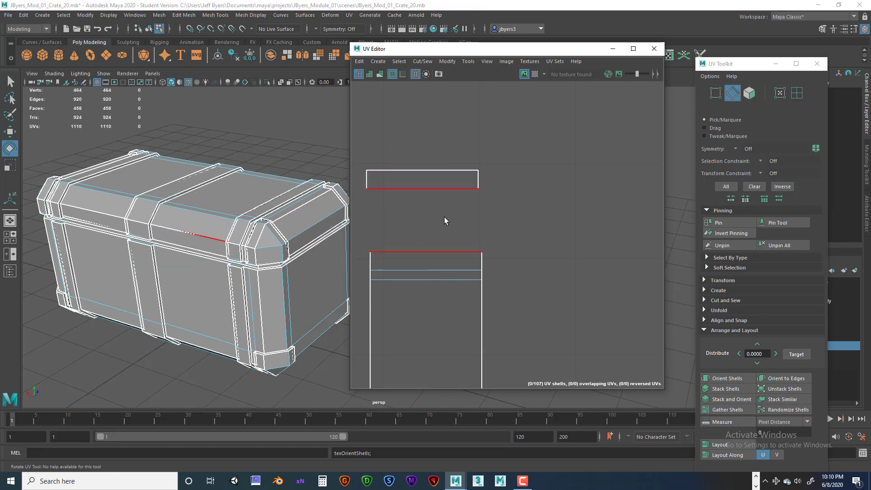
pyautogui.click(435, 189)
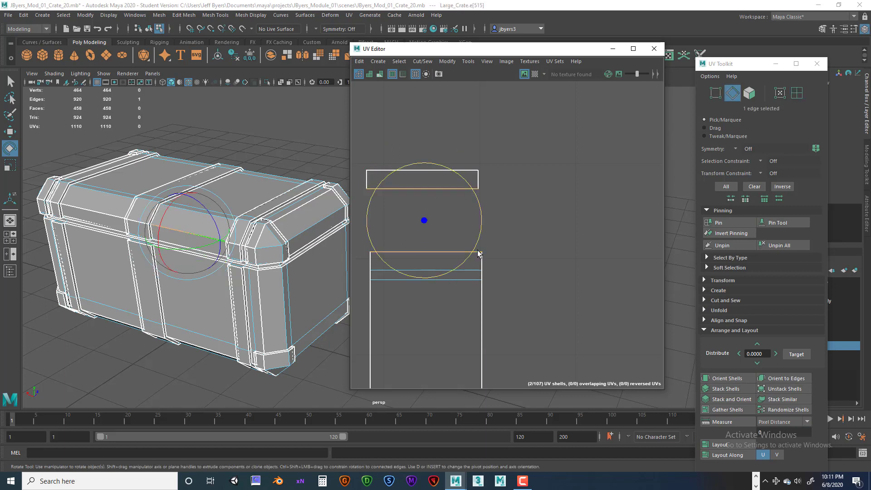
pyautogui.click(426, 62)
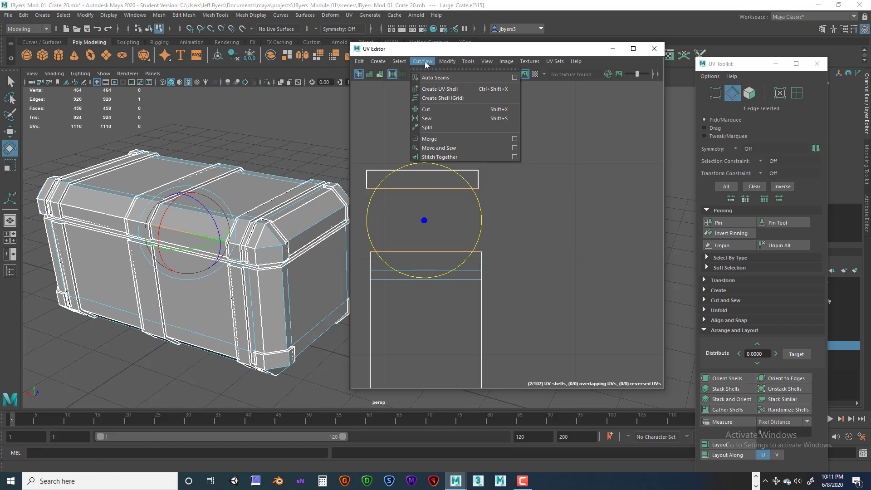
pyautogui.click(440, 148)
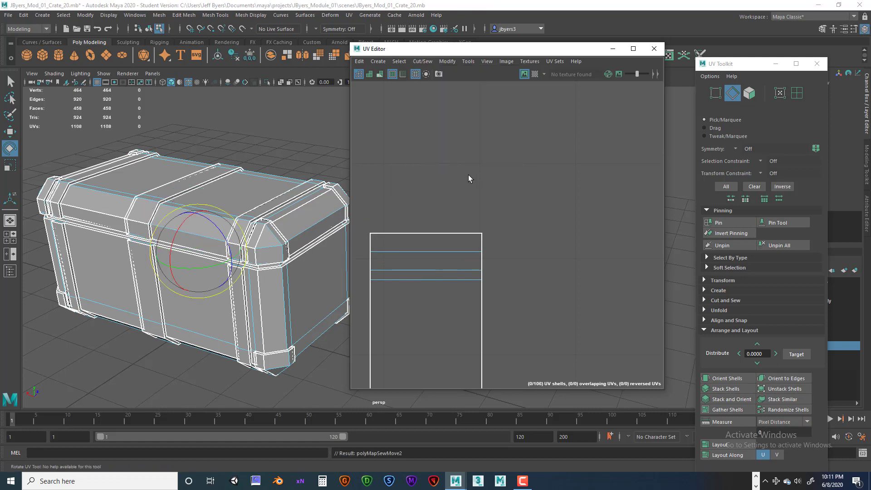
pyautogui.scroll(-2, 461, 200)
pyautogui.keyDown('alt'); pyautogui.moveTo(434, 226); pyautogui.dragTo(439, 178, button='middle'); pyautogui.keyUp('alt')
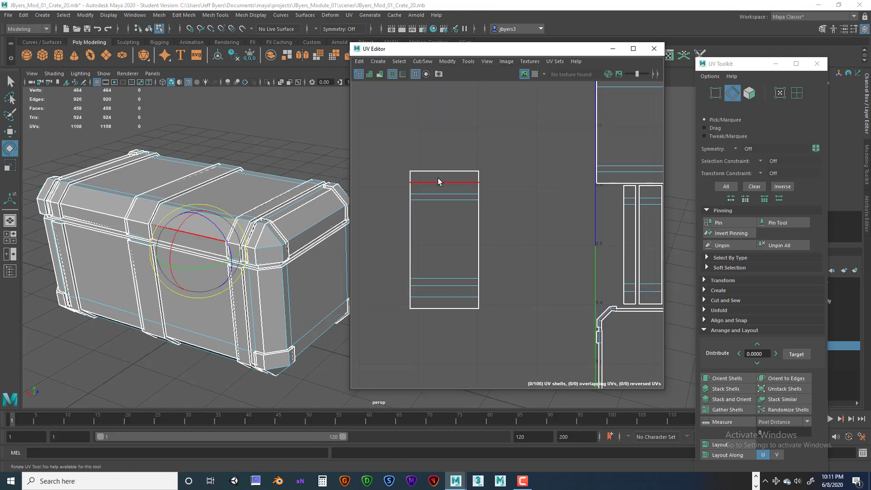
# - Select the fully joined lid shell and examine where its border runs along the rim of the crate's lid
pyautogui.moveTo(439, 178); pyautogui.dragTo(407, 169, button='right')
pyautogui.click(443, 194)
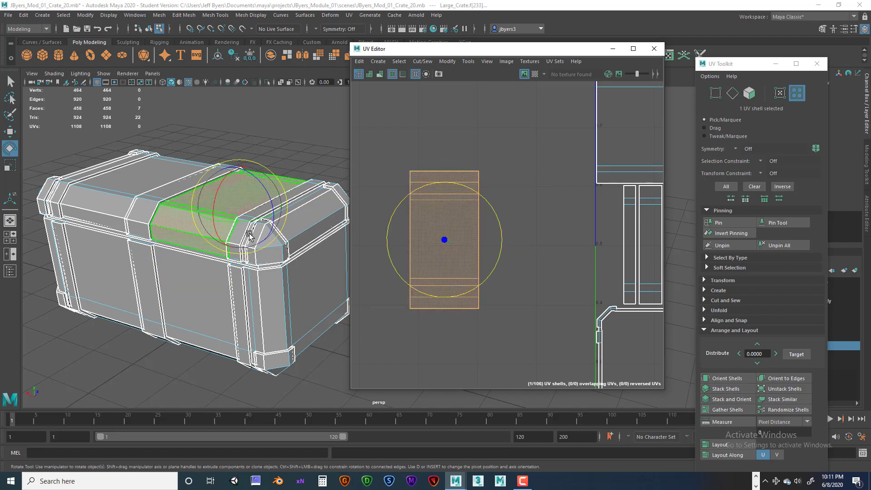
pyautogui.keyDown('alt'); pyautogui.moveTo(272, 227); pyautogui.dragTo(238, 249); pyautogui.keyUp('alt')
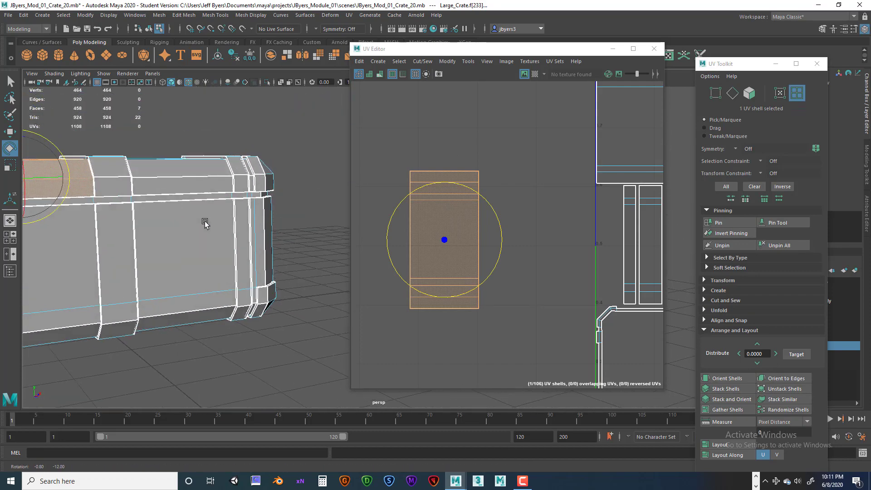
pyautogui.keyDown('alt'); pyautogui.moveTo(171, 250); pyautogui.dragTo(189, 235); pyautogui.keyUp('alt')
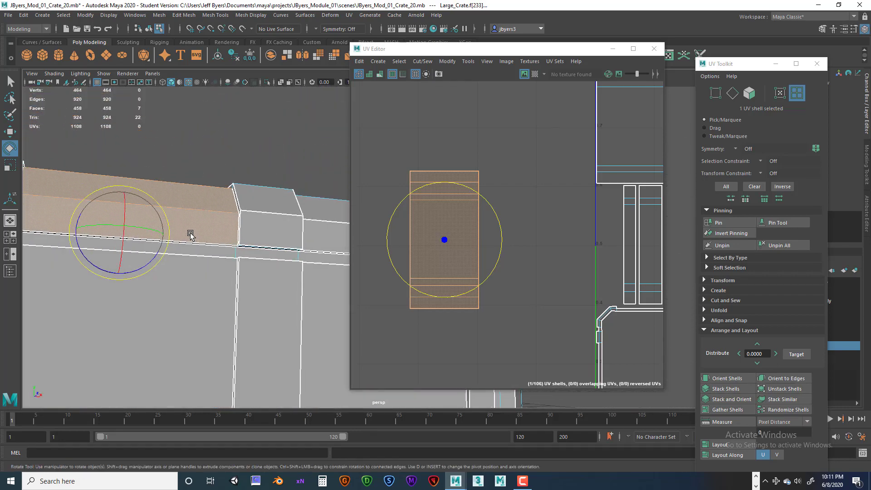
pyautogui.click(200, 157)
# - Select the crate's underside shell between the straps and move it out of the layout, below the joined lid shell
pyautogui.keyDown('alt'); pyautogui.moveTo(200, 158); pyautogui.dragTo(214, 218); pyautogui.keyUp('alt')
pyautogui.keyDown('alt'); pyautogui.moveTo(208, 251); pyautogui.dragTo(187, 278); pyautogui.keyUp('alt')
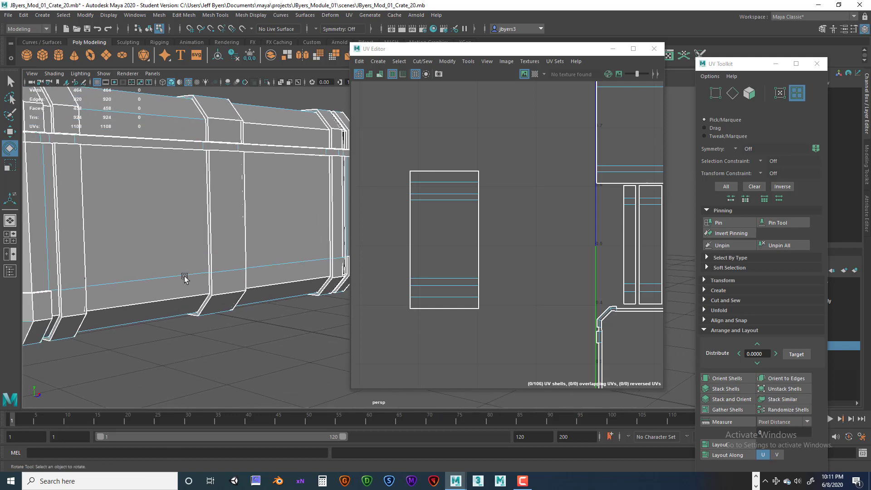
pyautogui.click(158, 281)
pyautogui.scroll(-5, 499, 227)
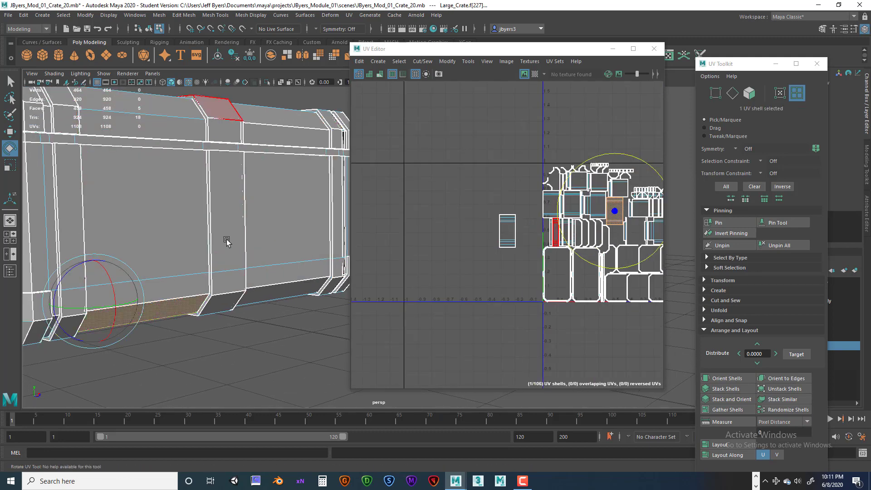
pyautogui.scroll(4, 642, 186)
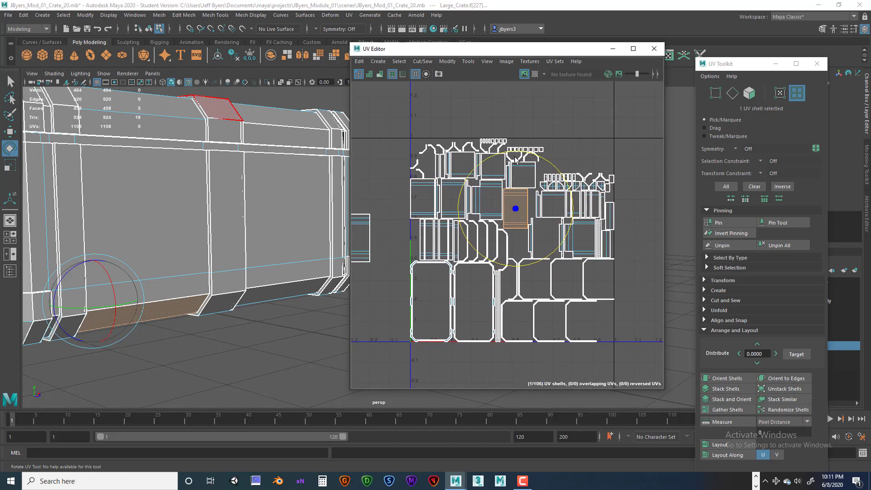
pyautogui.scroll(-3, 545, 204)
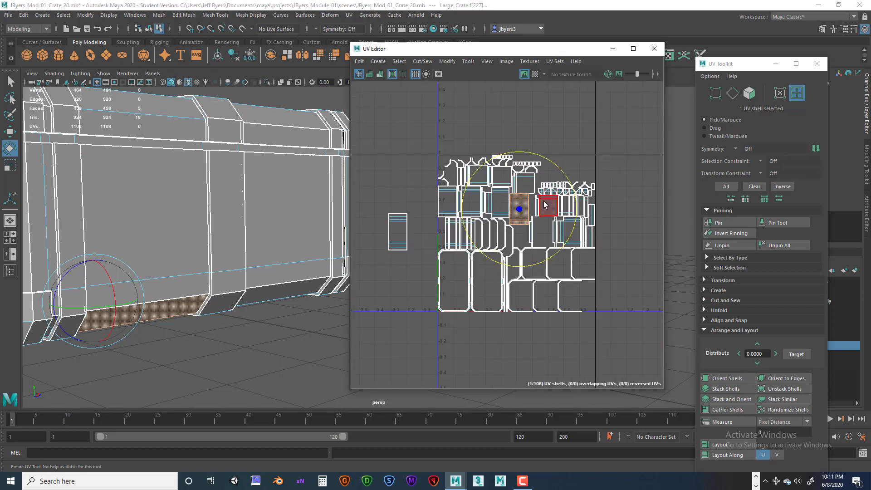
pyautogui.press('w')
pyautogui.moveTo(520, 211); pyautogui.dragTo(402, 282)
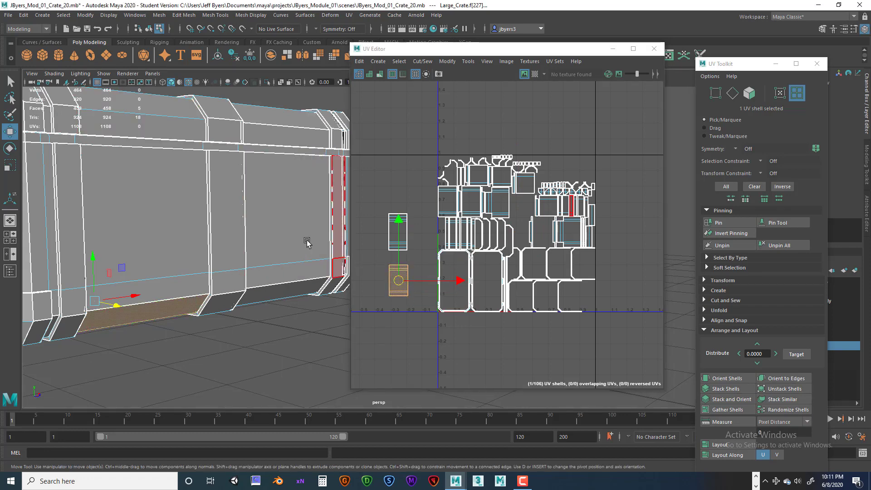
pyautogui.keyDown('alt'); pyautogui.moveTo(307, 241); pyautogui.dragTo(247, 232); pyautogui.keyUp('alt')
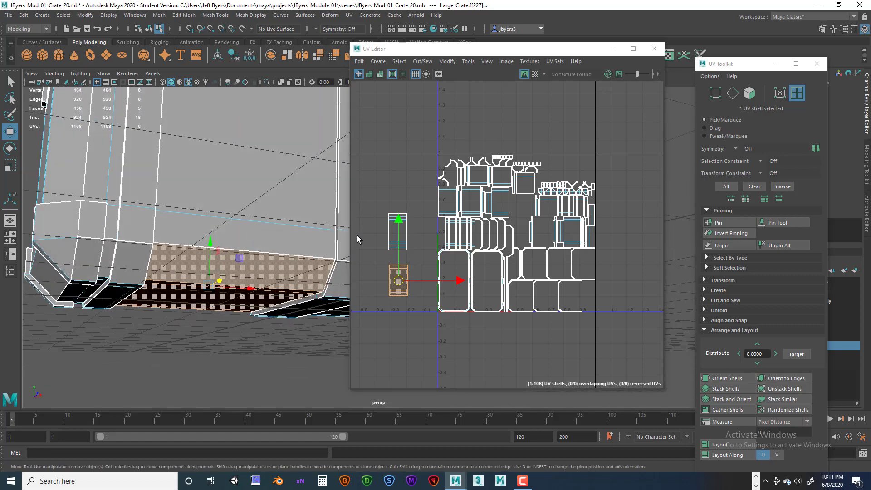
# - Select the crate body's side panel shell between the straps and move it out of the layout, below the underside shell
pyautogui.click(396, 239)
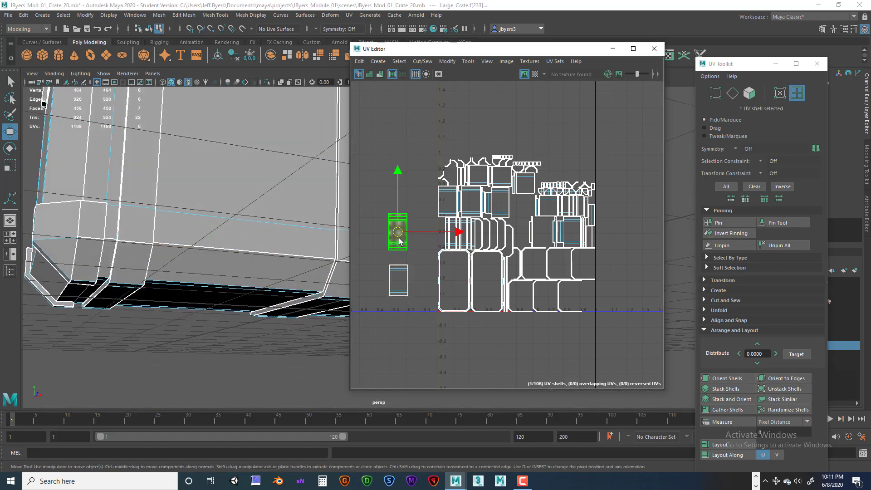
pyautogui.rightClick(399, 238)
pyautogui.moveTo(371, 229); pyautogui.dragTo(371, 229, button='right')
pyautogui.keyDown('alt'); pyautogui.moveTo(239, 233); pyautogui.dragTo(273, 208); pyautogui.keyUp('alt')
pyautogui.click(252, 226)
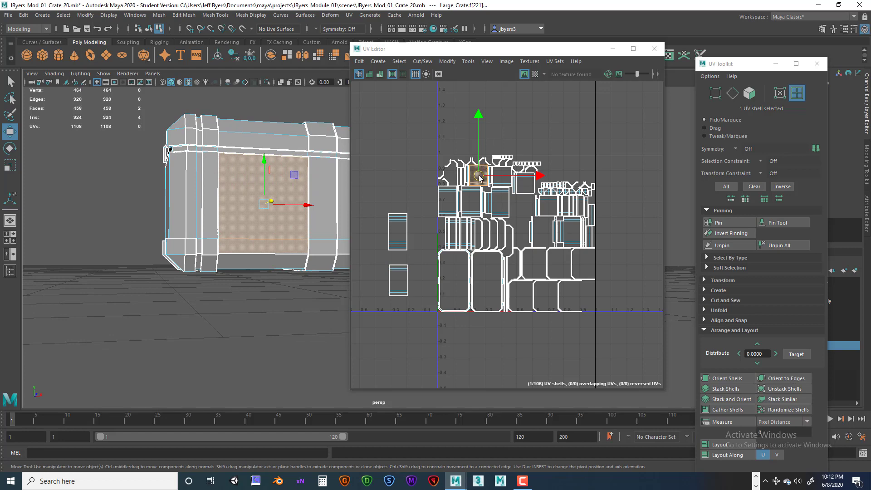
pyautogui.moveTo(481, 176); pyautogui.dragTo(444, 254)
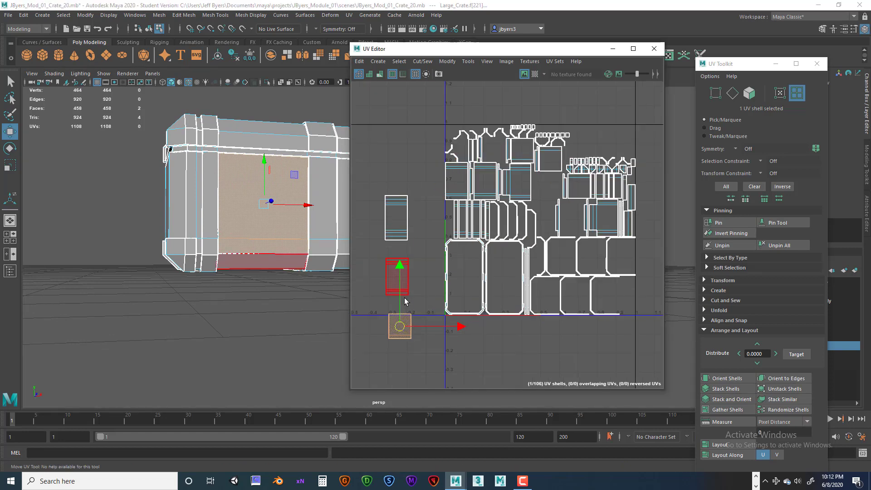
pyautogui.scroll(8, 397, 277)
pyautogui.moveTo(452, 247); pyautogui.dragTo(444, 235)
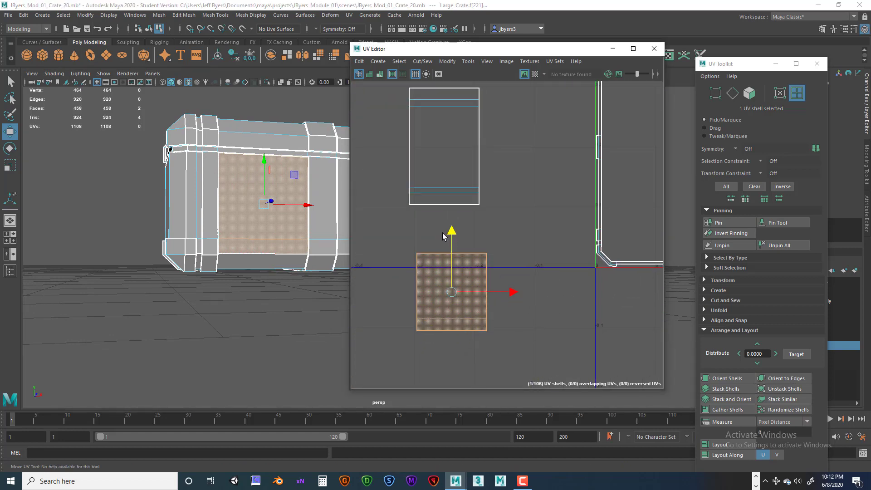
pyautogui.moveTo(456, 288); pyautogui.dragTo(444, 280)
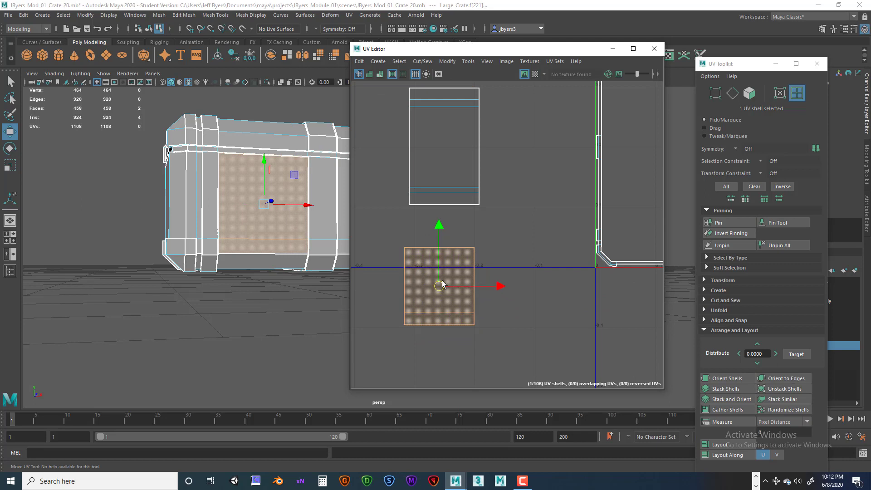
# - Select the side panel shell's upper and lower border edges in turn to find the matching edges on neighbouring shells
pyautogui.moveTo(467, 246); pyautogui.dragTo(473, 233, button='right')
pyautogui.click(462, 244)
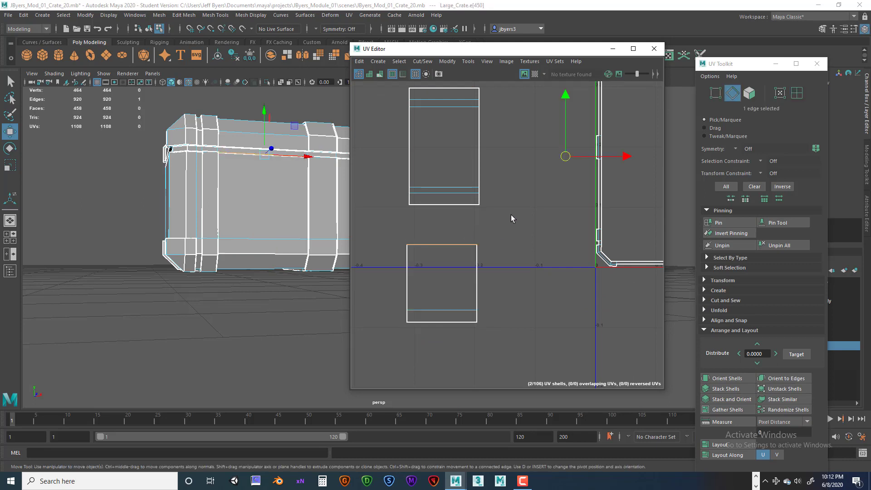
pyautogui.scroll(-5, 512, 217)
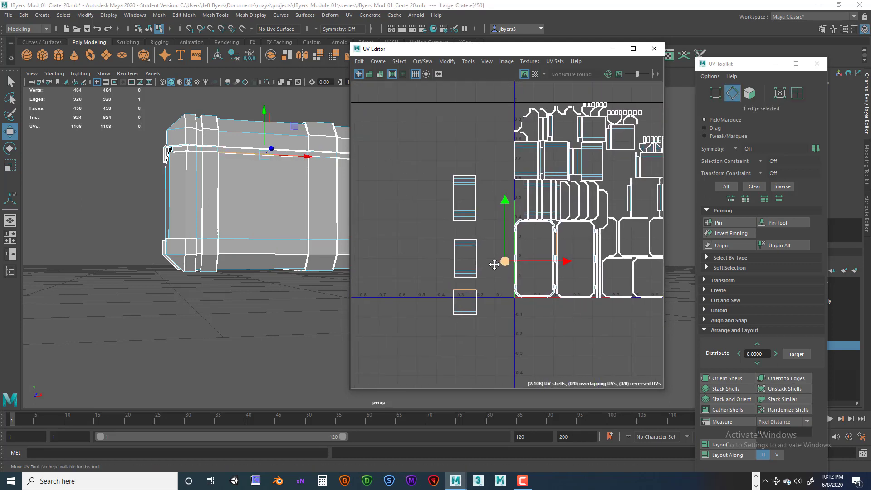
pyautogui.keyDown('alt'); pyautogui.moveTo(494, 264); pyautogui.dragTo(469, 262, button='middle'); pyautogui.keyUp('alt')
pyautogui.scroll(8, 506, 262)
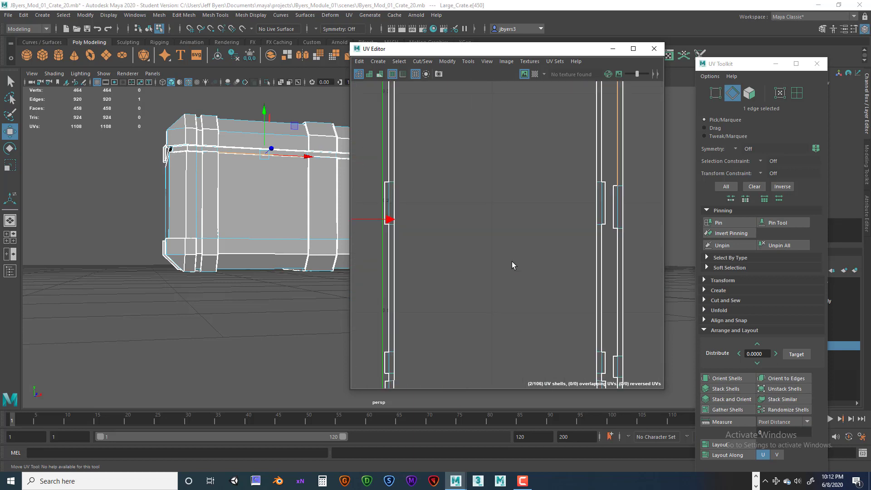
pyautogui.scroll(-5, 578, 211)
pyautogui.keyDown('alt'); pyautogui.moveTo(425, 291); pyautogui.dragTo(533, 231, button='middle'); pyautogui.keyUp('alt')
pyautogui.scroll(2, 533, 232)
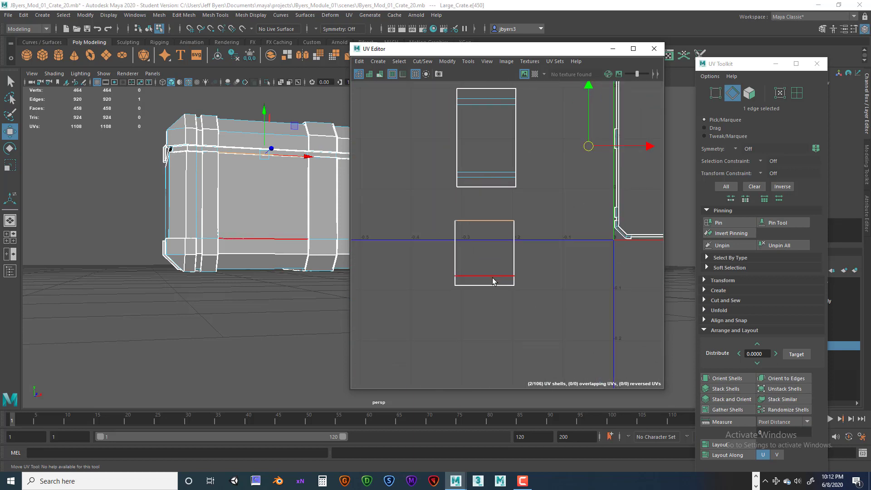
pyautogui.click(490, 285)
pyautogui.keyDown('alt'); pyautogui.moveTo(520, 171); pyautogui.dragTo(515, 243, button='middle'); pyautogui.keyUp('alt')
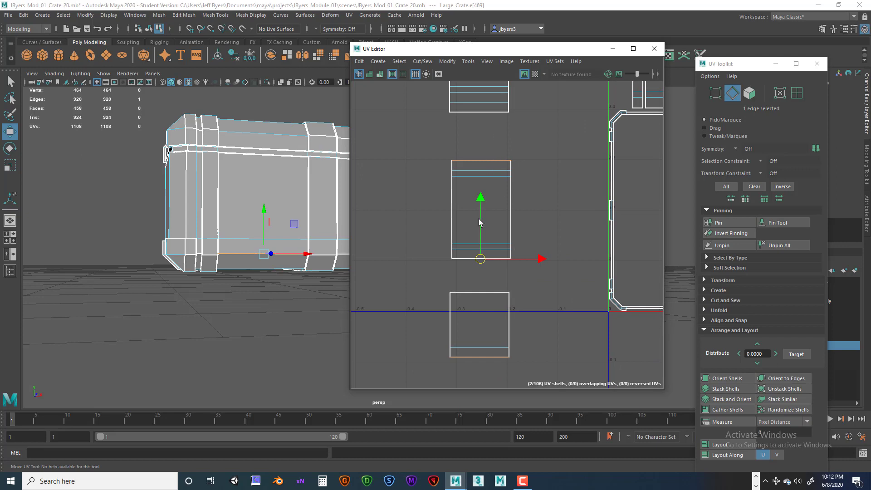
# - Move the side panel shell up beside the lid shell and place the underside shell below it
pyautogui.rightClick(469, 315)
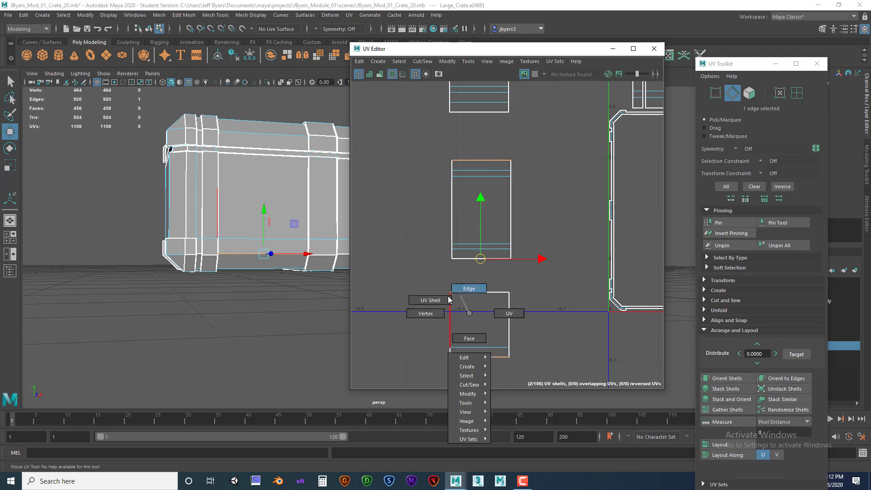
pyautogui.click(448, 300)
pyautogui.click(480, 325)
pyautogui.moveTo(480, 325); pyautogui.dragTo(421, 125)
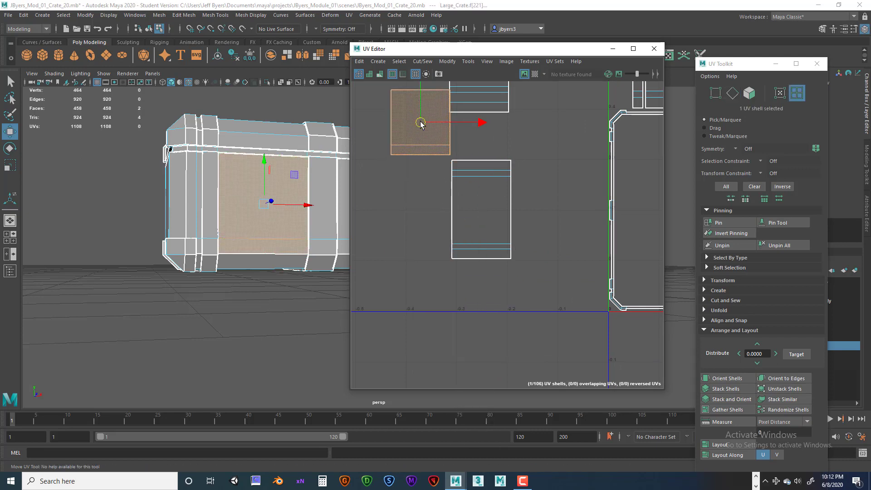
pyautogui.scroll(-3, 461, 186)
pyautogui.click(475, 211)
pyautogui.moveTo(475, 211); pyautogui.dragTo(433, 263)
# - Select the shared edge between the side panel shell and the underside shell and join them with Move and Sew
pyautogui.rightClick(434, 153)
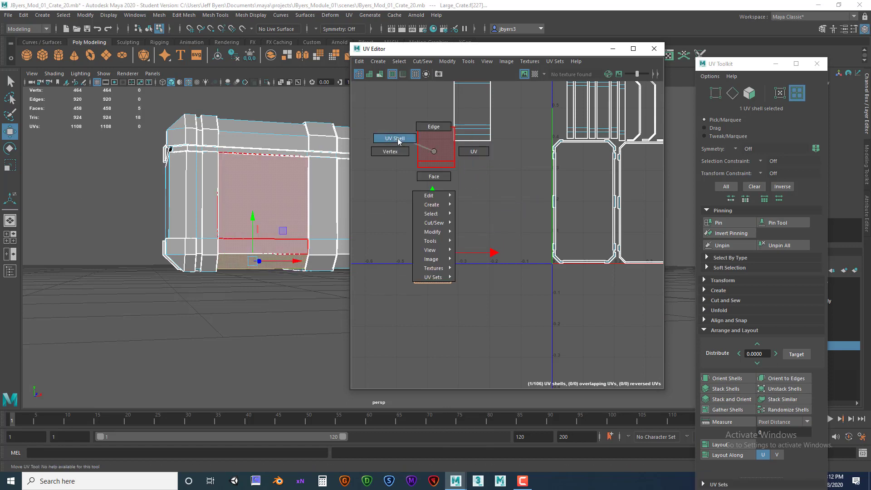
pyautogui.moveTo(398, 142); pyautogui.dragTo(433, 135, button='right')
pyautogui.rightClick(440, 159)
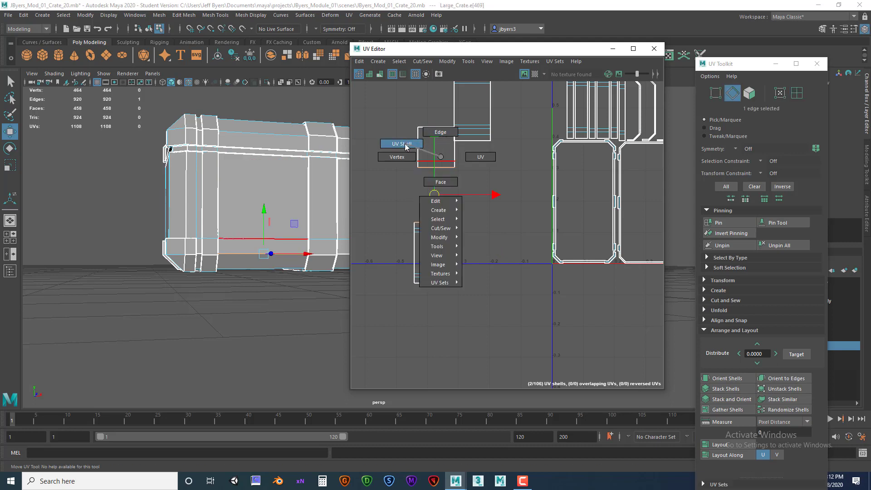
pyautogui.moveTo(410, 146); pyautogui.dragTo(411, 154, button='right')
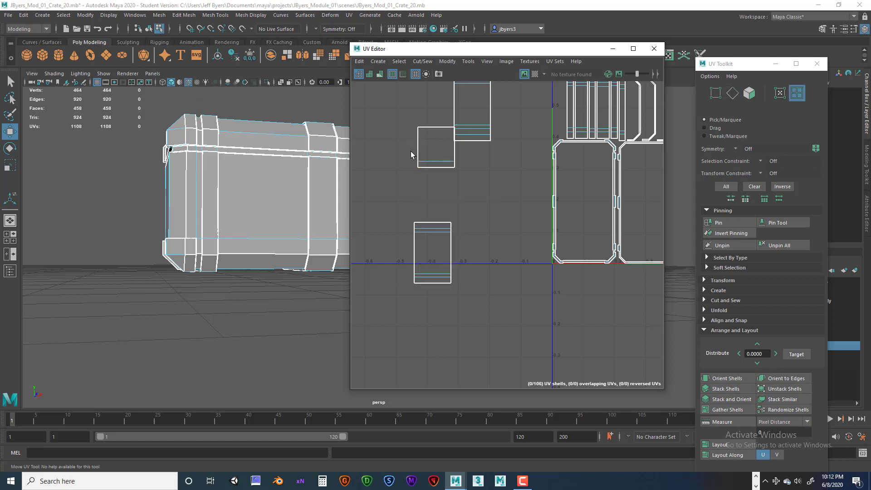
pyautogui.click(431, 167)
pyautogui.press('w')
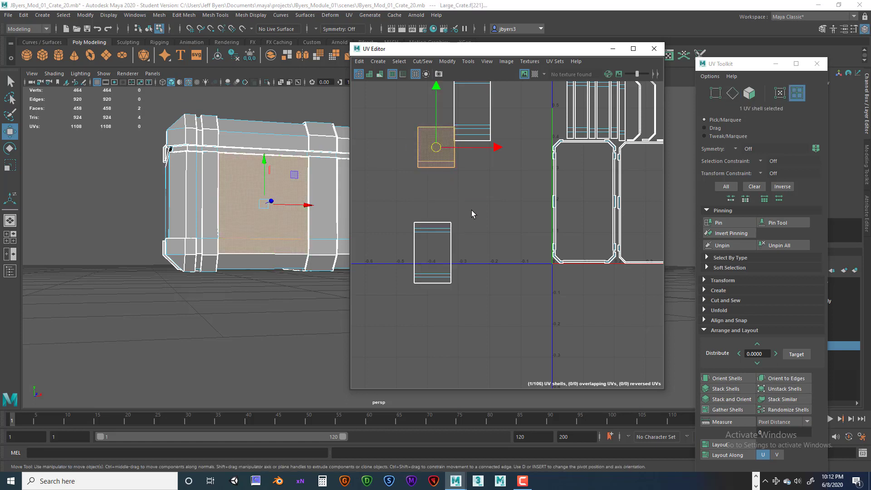
pyautogui.moveTo(427, 142); pyautogui.dragTo(426, 119, button='right')
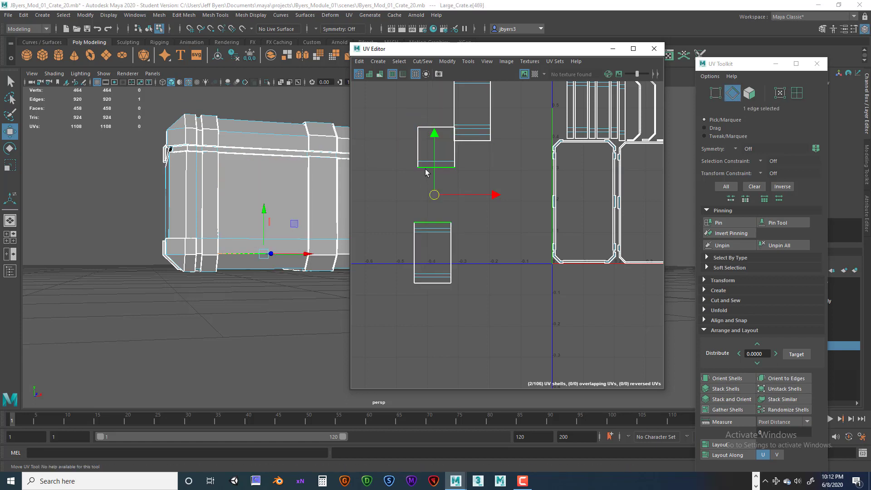
pyautogui.scroll(4, 461, 110)
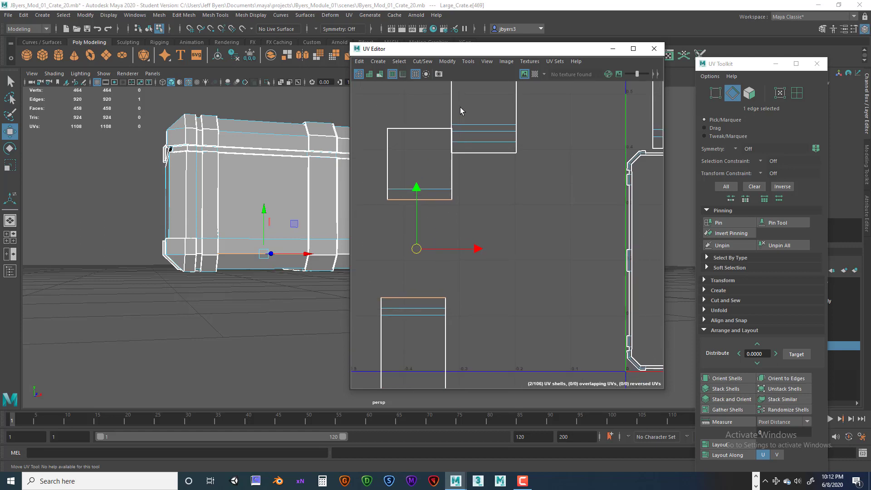
pyautogui.click(423, 61)
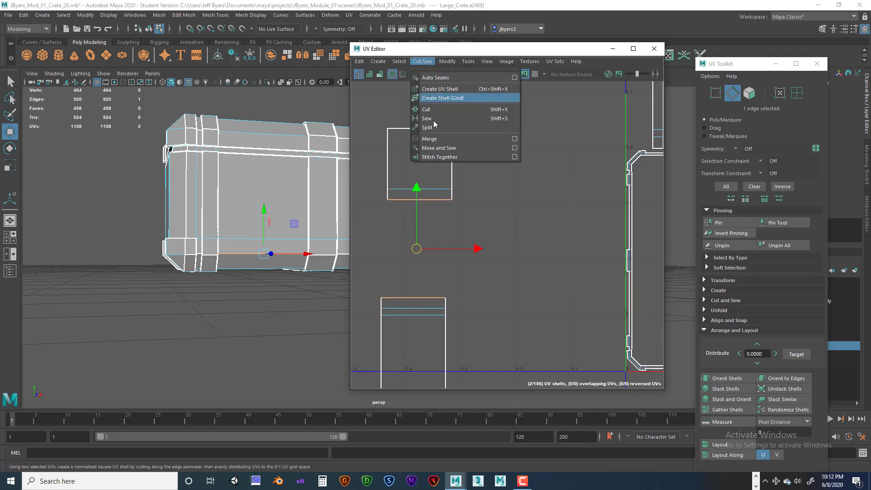
pyautogui.click(443, 148)
pyautogui.keyDown('alt'); pyautogui.moveTo(469, 245); pyautogui.dragTo(494, 168, button='middle'); pyautogui.keyUp('alt')
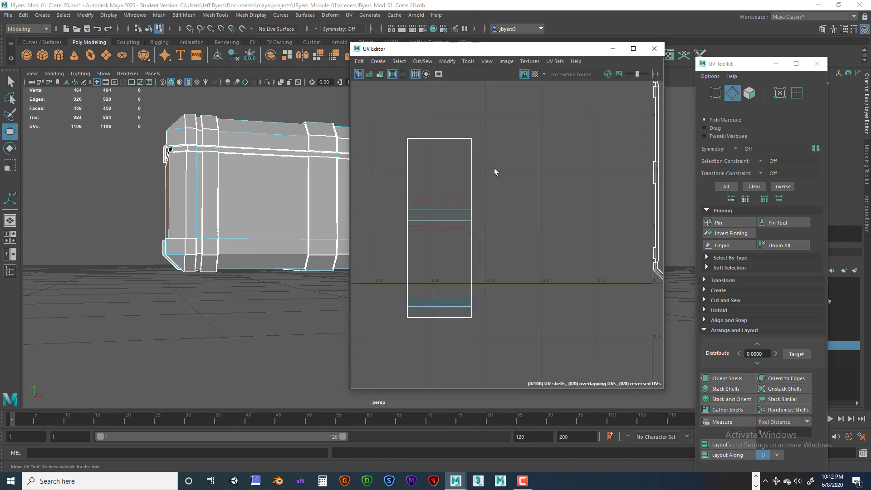
# - Select the joined side and underside shell and move it directly below the lid shell
pyautogui.scroll(-2, 494, 168)
pyautogui.keyDown('alt'); pyautogui.moveTo(481, 200); pyautogui.dragTo(495, 225, button='middle'); pyautogui.keyUp('alt')
pyautogui.click(470, 214)
pyautogui.rightClick(470, 215)
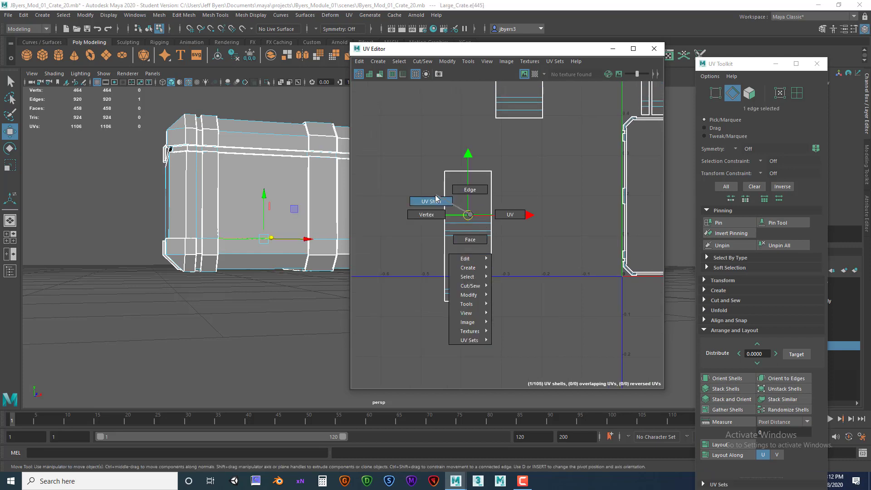
pyautogui.click(432, 202)
pyautogui.click(467, 235)
pyautogui.moveTo(467, 234); pyautogui.dragTo(521, 249)
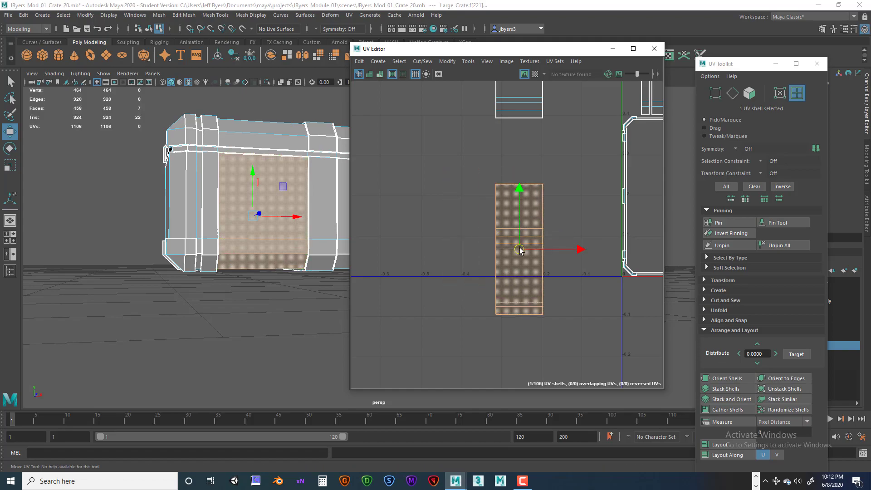
# - Select the opposite side panel's shell between the straps and move it out of the layout, just below the joined side and underside shell
pyautogui.scroll(-4, 520, 243)
pyautogui.keyDown('alt'); pyautogui.moveTo(297, 232); pyautogui.dragTo(200, 219); pyautogui.keyUp('alt')
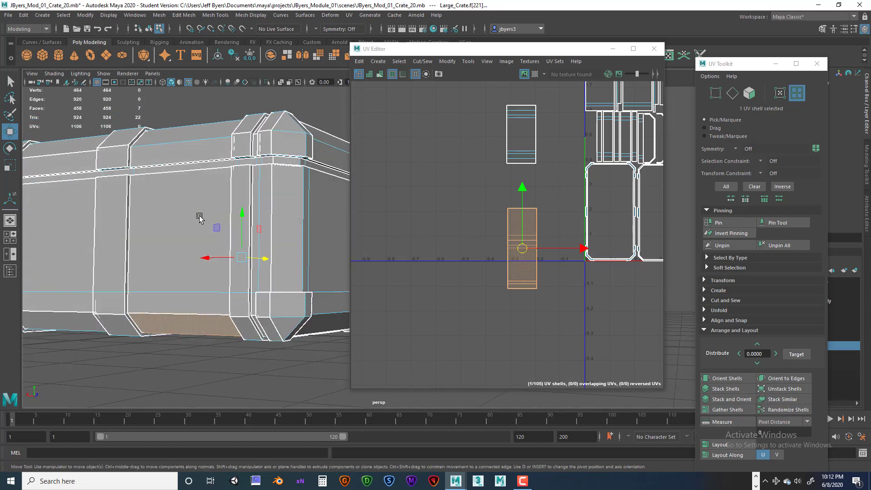
pyautogui.click(179, 289)
pyautogui.scroll(-4, 522, 218)
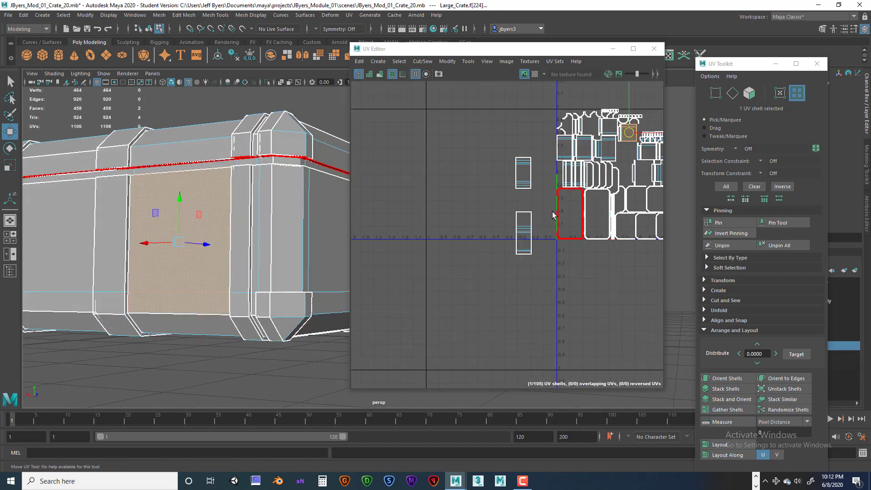
pyautogui.keyDown('alt'); pyautogui.moveTo(553, 215); pyautogui.dragTo(476, 234, button='middle'); pyautogui.keyUp('alt')
pyautogui.moveTo(551, 157); pyautogui.dragTo(543, 173)
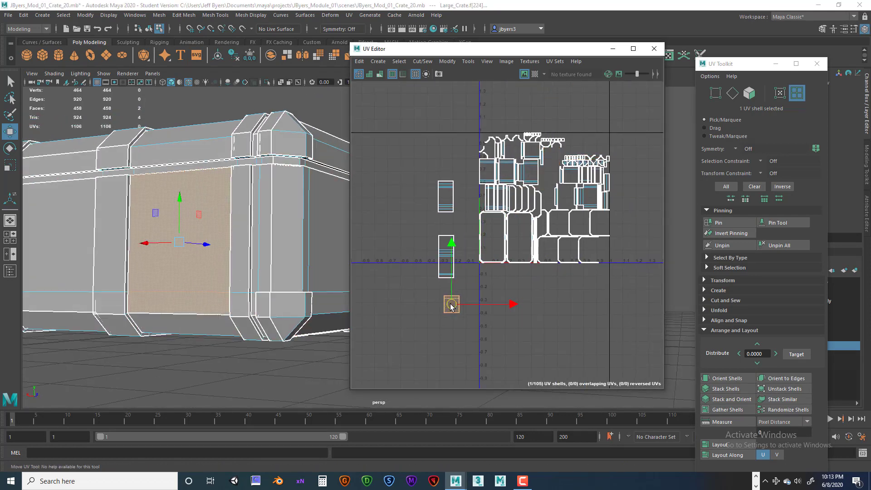
pyautogui.scroll(3, 443, 287)
pyautogui.scroll(2, 459, 243)
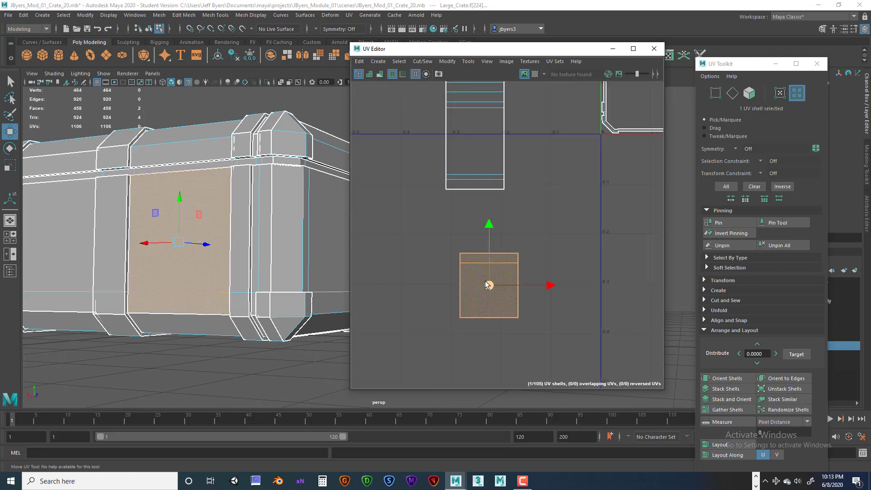
pyautogui.moveTo(488, 285); pyautogui.dragTo(475, 244)
# - Select the underside's free border edge shared with the opposite side panel and join the two shells with Move and Sew
pyautogui.rightClick(488, 211)
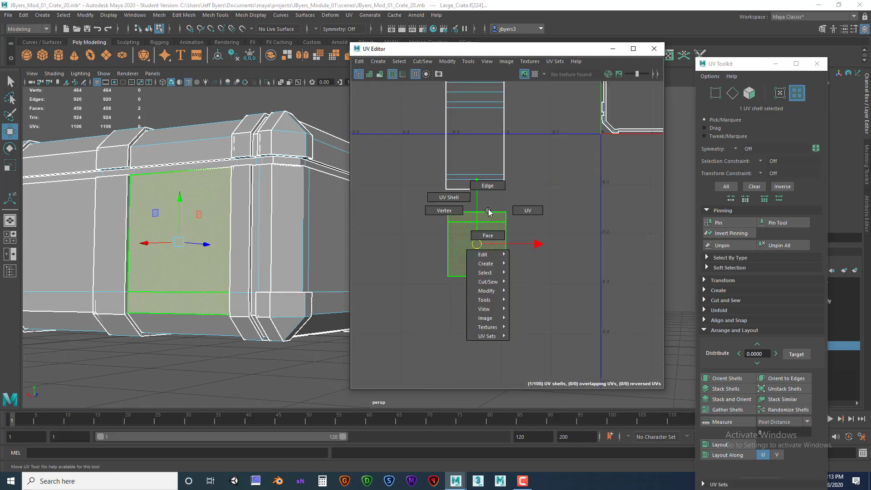
pyautogui.click(487, 185)
pyautogui.click(490, 189)
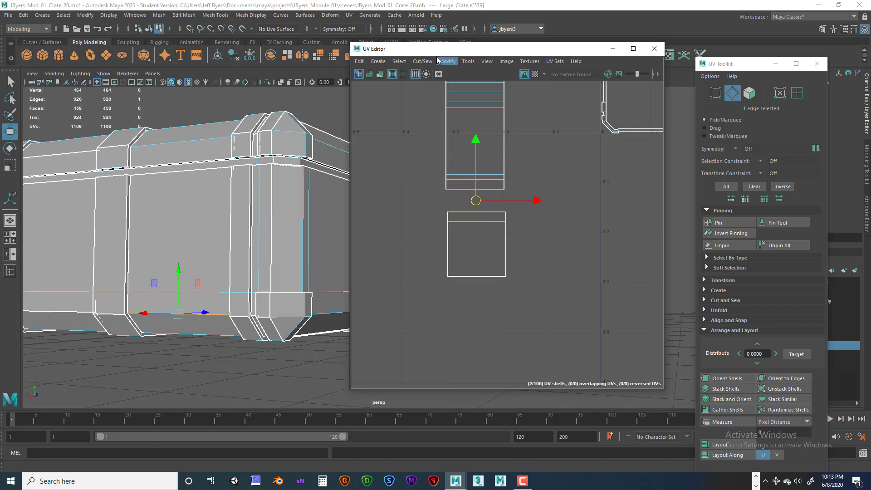
pyautogui.click(423, 62)
pyautogui.click(439, 148)
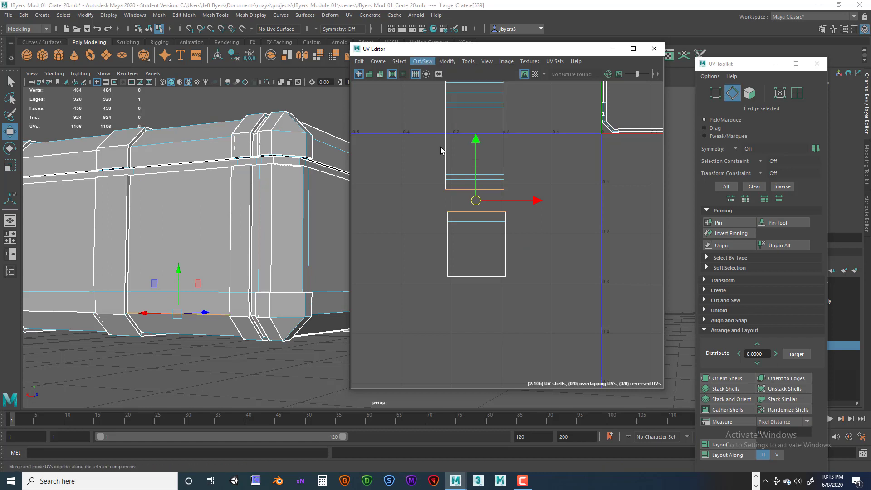
pyautogui.scroll(-3, 381, 218)
# - Select the joined body shell and examine which crate faces it covers around the sides and underside
pyautogui.rightClick(449, 172)
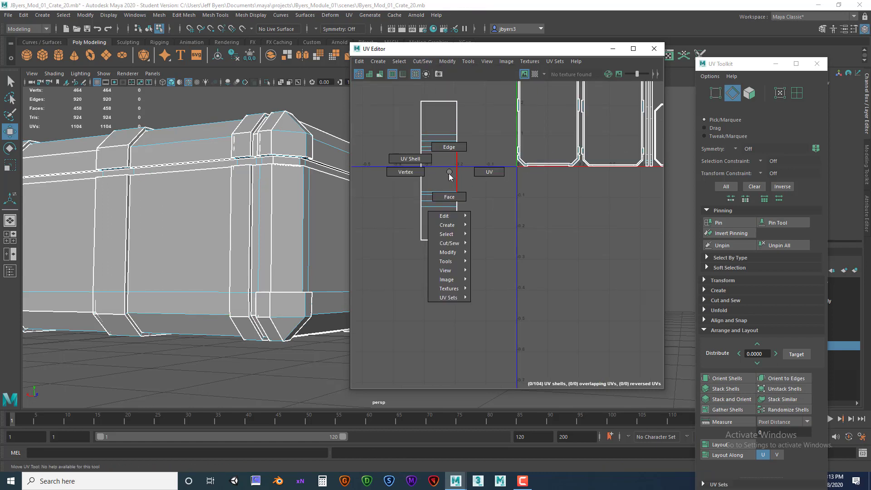
pyautogui.click(425, 159)
pyautogui.click(439, 171)
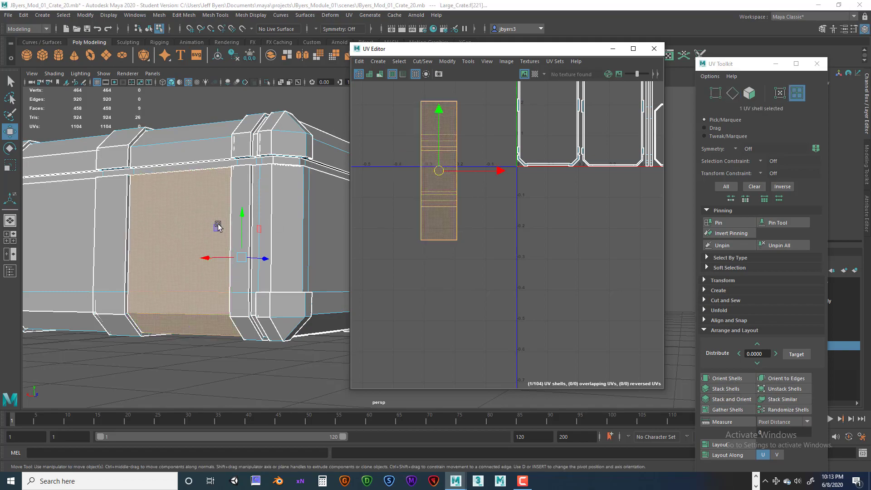
pyautogui.scroll(-3, 218, 225)
pyautogui.keyDown('alt'); pyautogui.moveTo(226, 222); pyautogui.dragTo(264, 227); pyautogui.keyUp('alt')
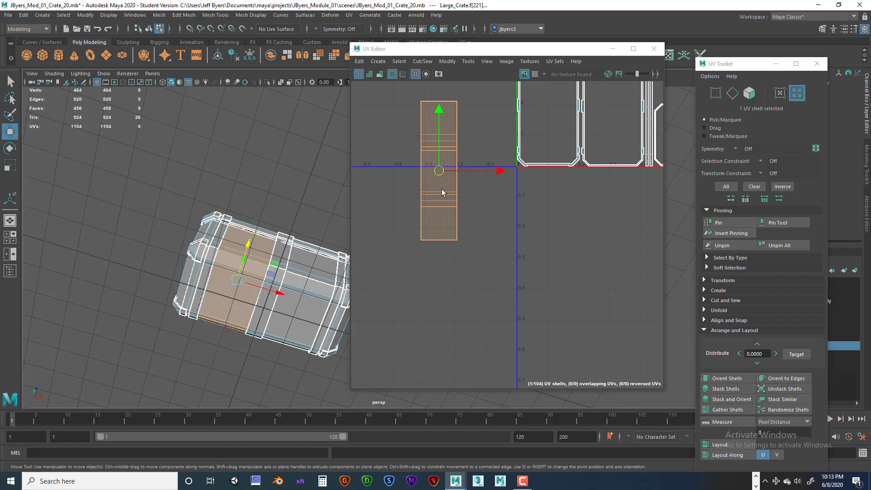
pyautogui.keyDown('alt'); pyautogui.moveTo(330, 232); pyautogui.dragTo(332, 273); pyautogui.keyUp('alt')
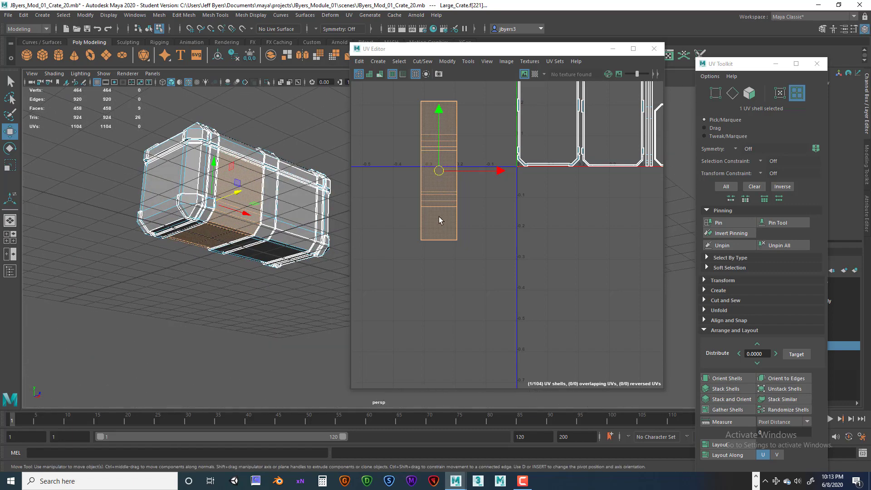
pyautogui.keyDown('alt'); pyautogui.moveTo(314, 211); pyautogui.dragTo(263, 247); pyautogui.keyUp('alt')
pyautogui.keyDown('alt'); pyautogui.moveTo(255, 240); pyautogui.dragTo(377, 230, button='right'); pyautogui.keyUp('alt')
pyautogui.keyDown('alt'); pyautogui.moveTo(177, 206); pyautogui.dragTo(223, 218); pyautogui.keyUp('alt')
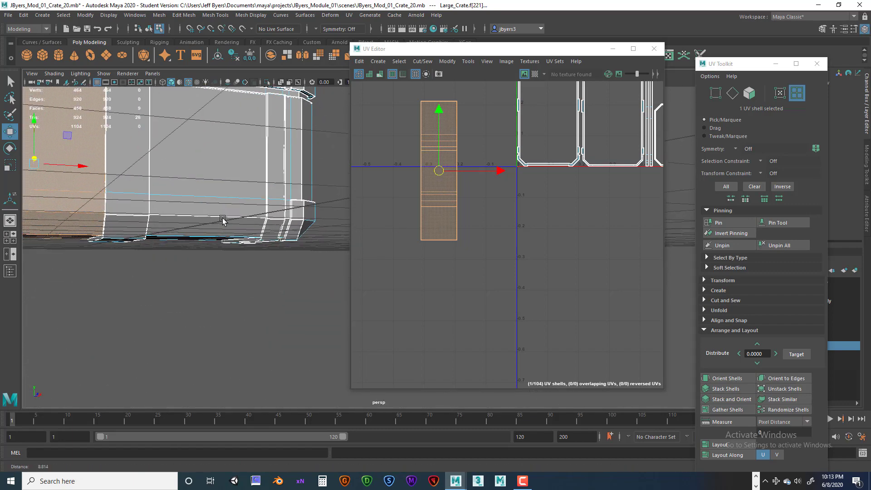
pyautogui.keyDown('alt'); pyautogui.moveTo(213, 216); pyautogui.dragTo(314, 228, button='middle'); pyautogui.keyUp('alt')
pyautogui.keyDown('alt'); pyautogui.moveTo(208, 230); pyautogui.dragTo(181, 233); pyautogui.keyUp('alt')
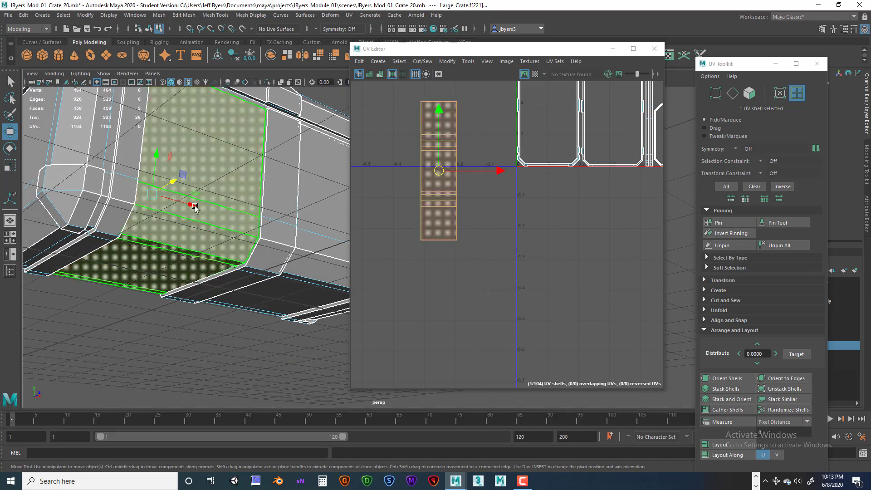
pyautogui.keyDown('alt'); pyautogui.moveTo(172, 247); pyautogui.dragTo(240, 221); pyautogui.keyUp('alt')
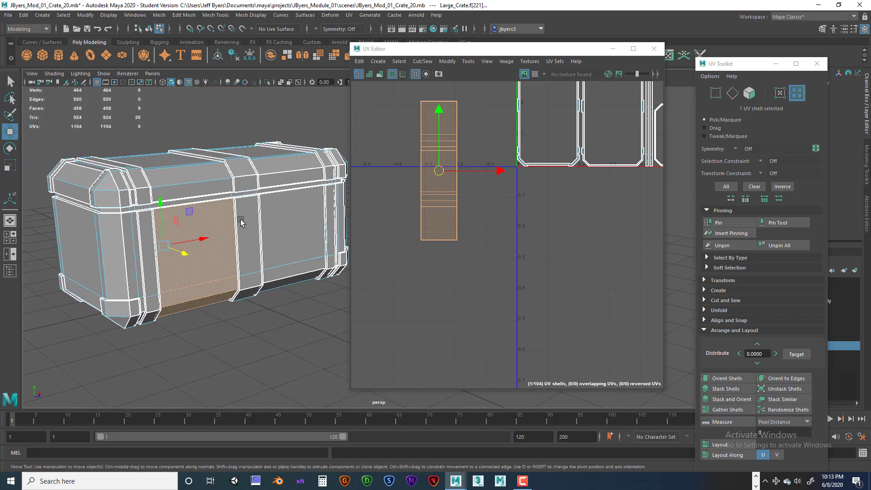
# - Move the joined body shell up beside the lid shell, on the side away from the main layout
pyautogui.scroll(-3, 461, 185)
pyautogui.keyDown('alt'); pyautogui.moveTo(473, 206); pyautogui.dragTo(465, 304, button='middle'); pyautogui.keyUp('alt')
pyautogui.moveTo(441, 215); pyautogui.dragTo(441, 187)
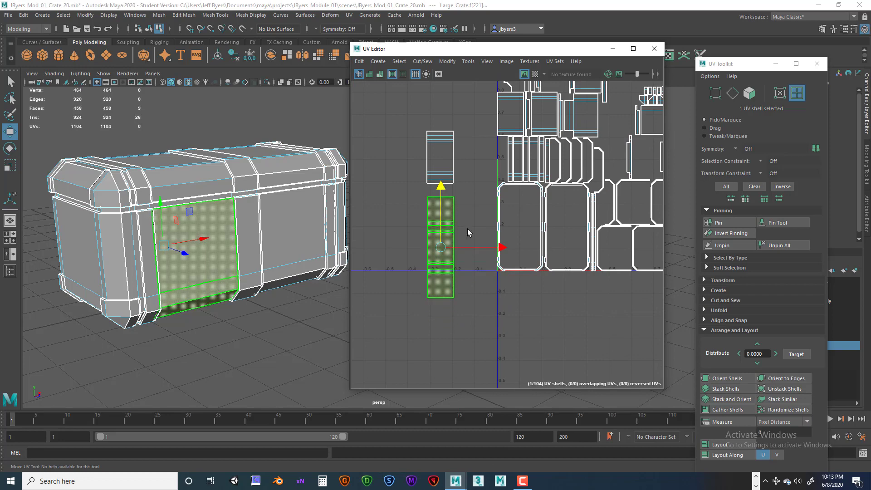
pyautogui.moveTo(492, 247); pyautogui.dragTo(433, 247)
pyautogui.moveTo(382, 189); pyautogui.dragTo(414, 105)
pyautogui.moveTo(443, 172); pyautogui.dragTo(464, 173)
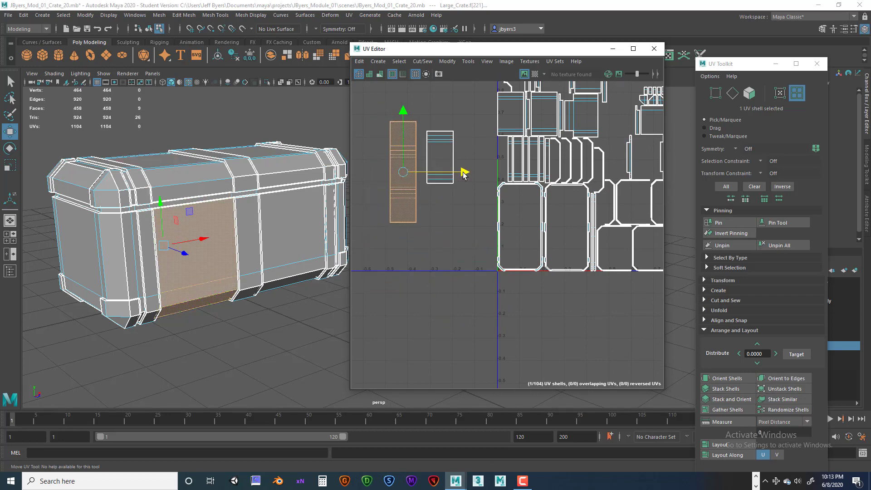
# - Select the lid shell and move it up slightly, level with the upper part of the body shell
pyautogui.click(448, 155)
pyautogui.moveTo(437, 107); pyautogui.dragTo(440, 93)
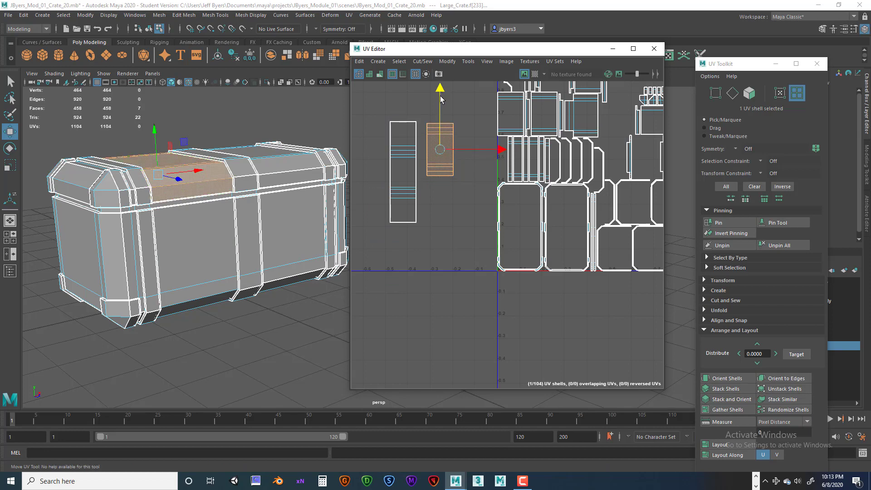
pyautogui.keyDown('alt'); pyautogui.moveTo(441, 99); pyautogui.dragTo(449, 162, button='middle'); pyautogui.keyUp('alt')
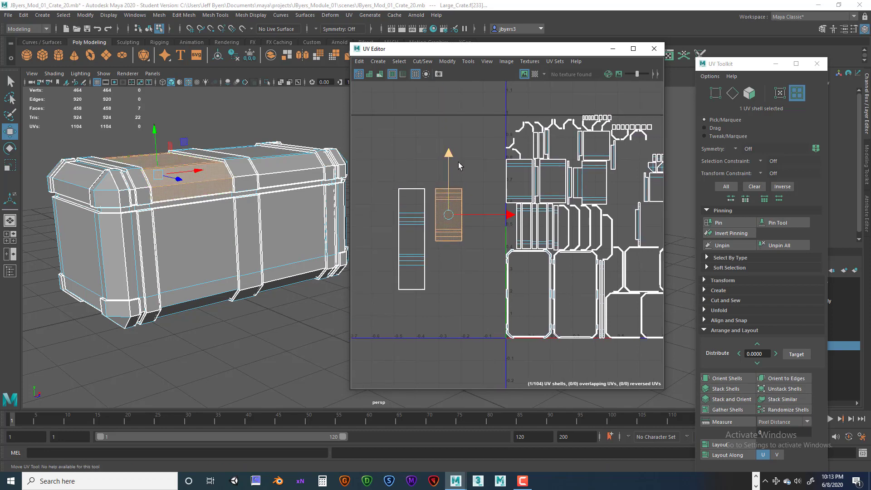
pyautogui.scroll(-2, 469, 122)
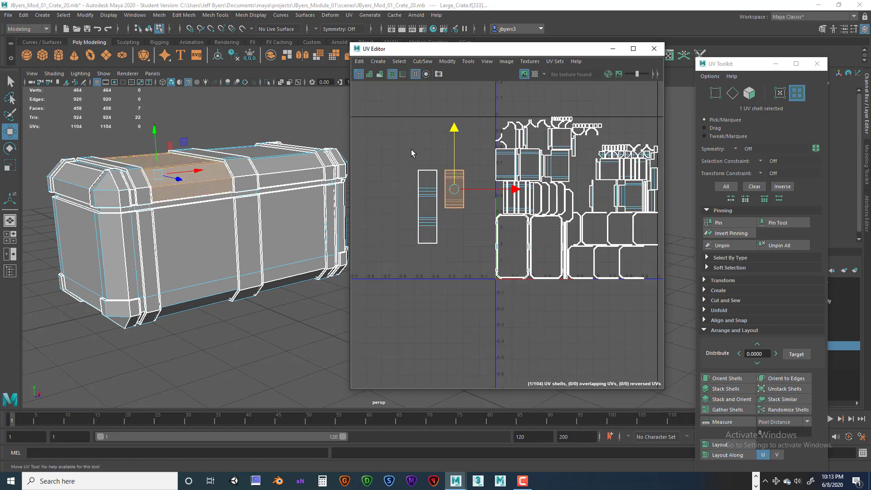
# - Apply the checker map to the crate to preview its UVs
pyautogui.keyDown('alt'); pyautogui.moveTo(189, 208); pyautogui.dragTo(259, 193); pyautogui.keyUp('alt')
pyautogui.scroll(3, 259, 193)
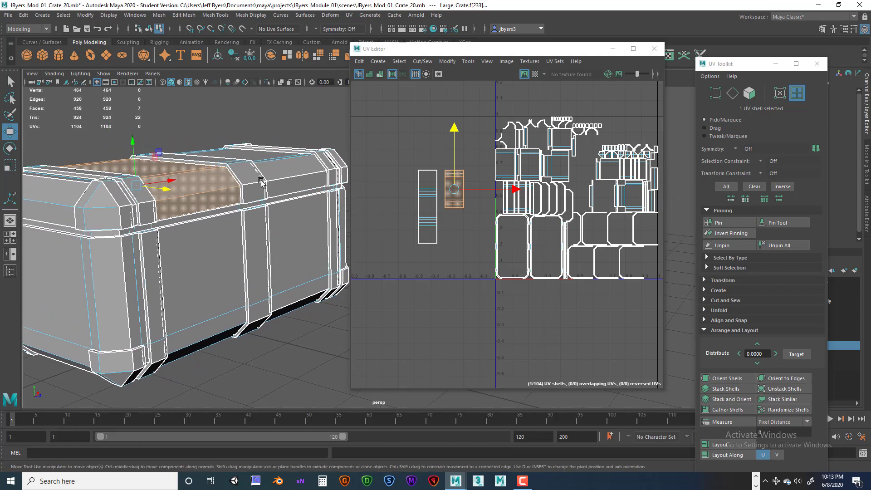
pyautogui.keyDown('alt'); pyautogui.moveTo(272, 178); pyautogui.dragTo(305, 160, button='middle'); pyautogui.keyUp('alt')
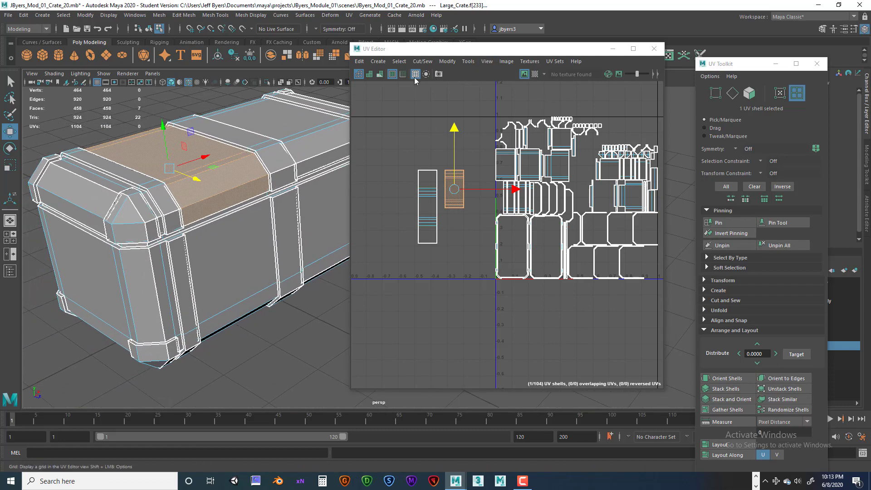
pyautogui.click(536, 74)
# - Examine the checker pattern on the crate's lid and side for continuity, scale and distortion across the sewn faces
pyautogui.keyDown('alt'); pyautogui.moveTo(143, 262); pyautogui.dragTo(252, 223); pyautogui.keyUp('alt')
pyautogui.scroll(6, 275, 225)
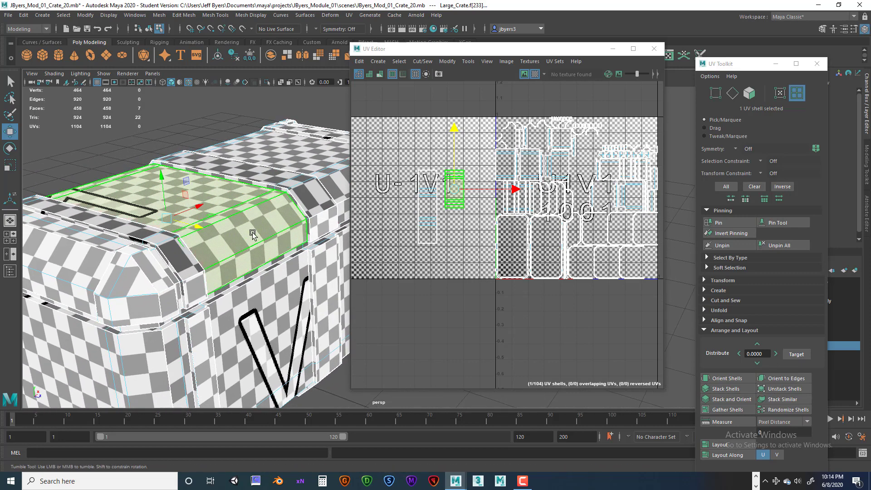
pyautogui.keyDown('alt'); pyautogui.moveTo(253, 235); pyautogui.dragTo(254, 240); pyautogui.keyUp('alt')
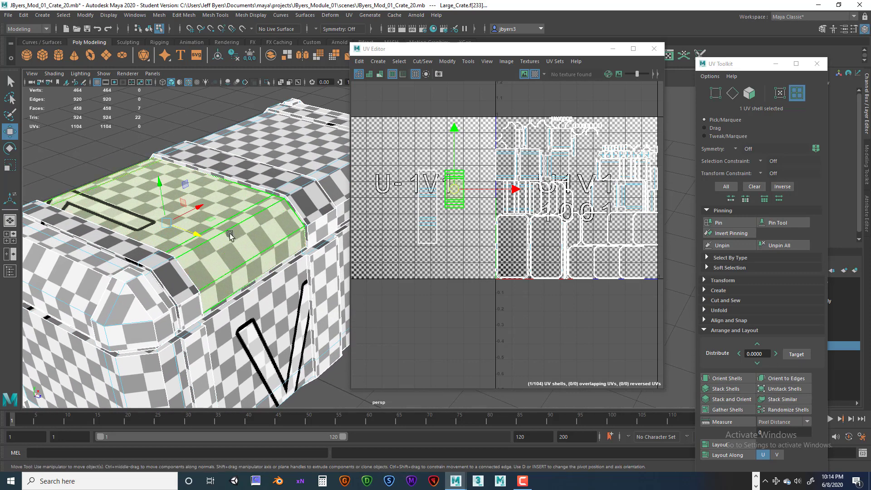
pyautogui.keyDown('alt'); pyautogui.moveTo(275, 245); pyautogui.dragTo(292, 207); pyautogui.keyUp('alt')
pyautogui.keyDown('alt'); pyautogui.moveTo(149, 232); pyautogui.dragTo(247, 236); pyautogui.keyUp('alt')
pyautogui.keyDown('alt'); pyautogui.moveTo(333, 270); pyautogui.dragTo(228, 232, button='middle'); pyautogui.keyUp('alt')
pyautogui.keyDown('alt'); pyautogui.moveTo(229, 232); pyautogui.dragTo(195, 259); pyautogui.keyUp('alt')
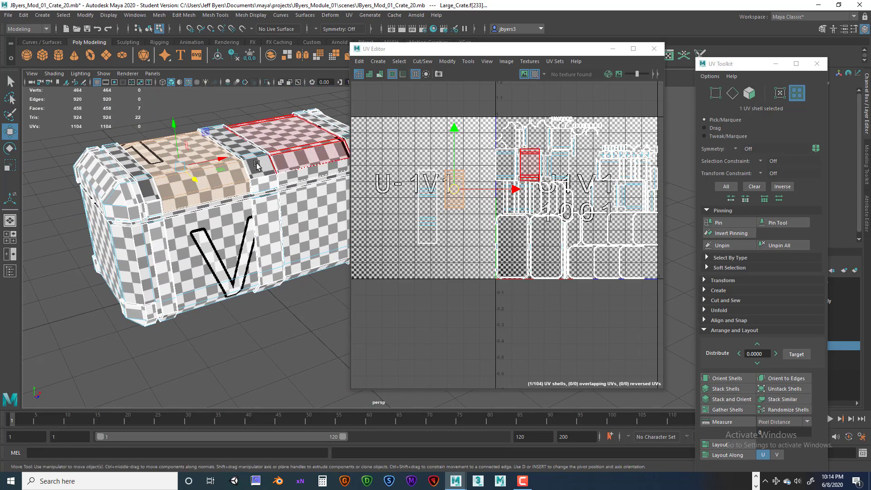
pyautogui.keyDown('alt'); pyautogui.moveTo(239, 170); pyautogui.dragTo(252, 174); pyautogui.keyUp('alt')
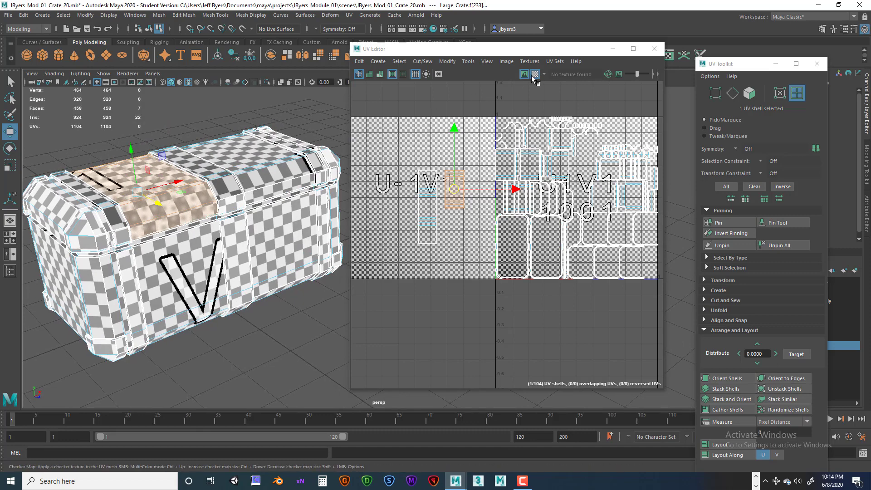
# - Inspect the checker pattern across the crate's front panels, end and underside, comparing the joined body shell with the neighbouring unsewn panels
pyautogui.keyDown('alt'); pyautogui.moveTo(275, 226); pyautogui.dragTo(274, 202); pyautogui.keyUp('alt')
pyautogui.keyDown('alt'); pyautogui.moveTo(172, 221); pyautogui.dragTo(196, 213); pyautogui.keyUp('alt')
pyautogui.keyDown('alt'); pyautogui.moveTo(238, 240); pyautogui.dragTo(186, 228); pyautogui.keyUp('alt')
pyautogui.keyDown('alt'); pyautogui.moveTo(213, 226); pyautogui.dragTo(196, 226, button='middle'); pyautogui.keyUp('alt')
pyautogui.keyDown('alt'); pyautogui.moveTo(195, 225); pyautogui.dragTo(198, 206); pyautogui.keyUp('alt')
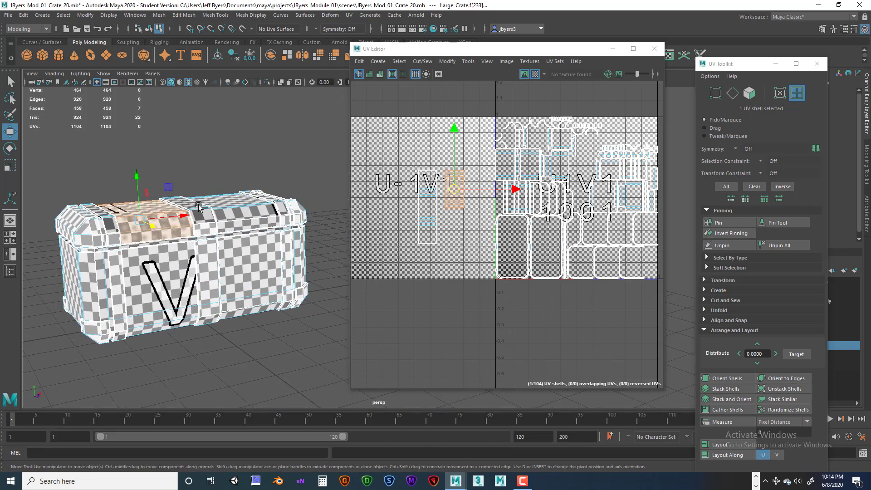
pyautogui.click(222, 245)
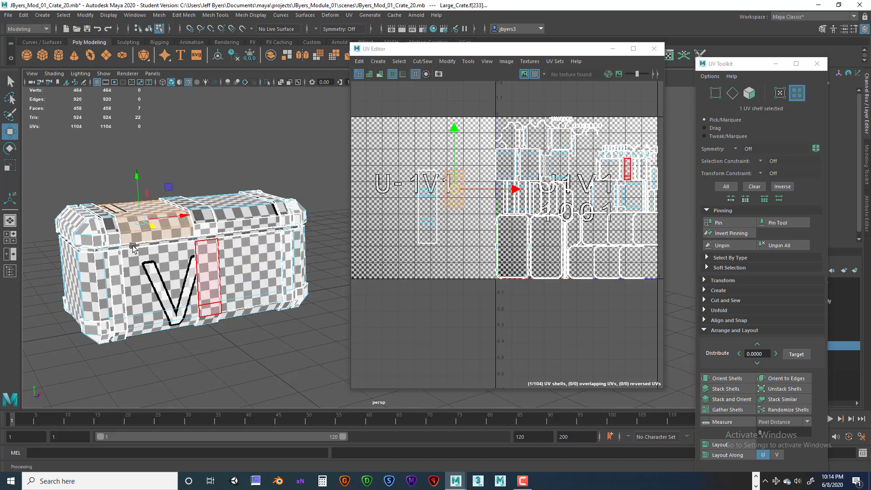
pyautogui.scroll(-3, 202, 242)
pyautogui.scroll(3, 230, 237)
pyautogui.scroll(3, 230, 237)
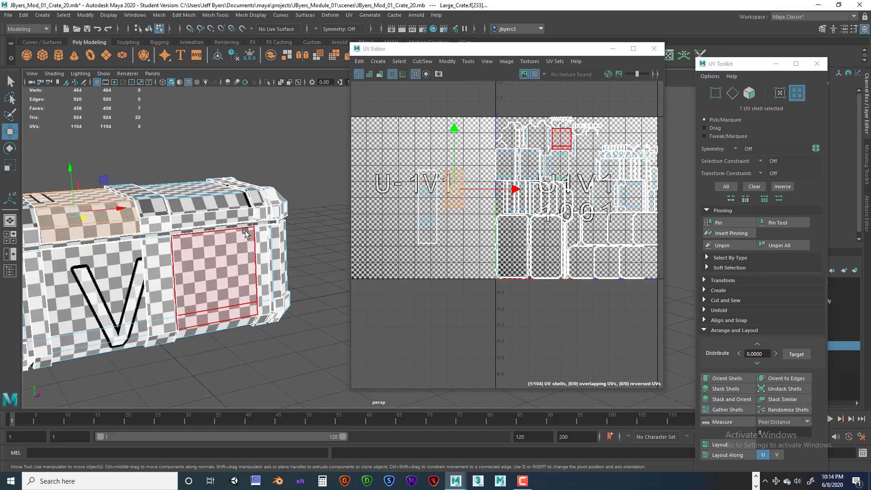
pyautogui.moveTo(228, 227)
pyautogui.keyDown('alt'); pyautogui.mouseDown()
pyautogui.moveTo(275, 252)
pyautogui.moveTo(270, 237)
pyautogui.moveTo(234, 230)
pyautogui.mouseUp(); pyautogui.keyUp('alt')
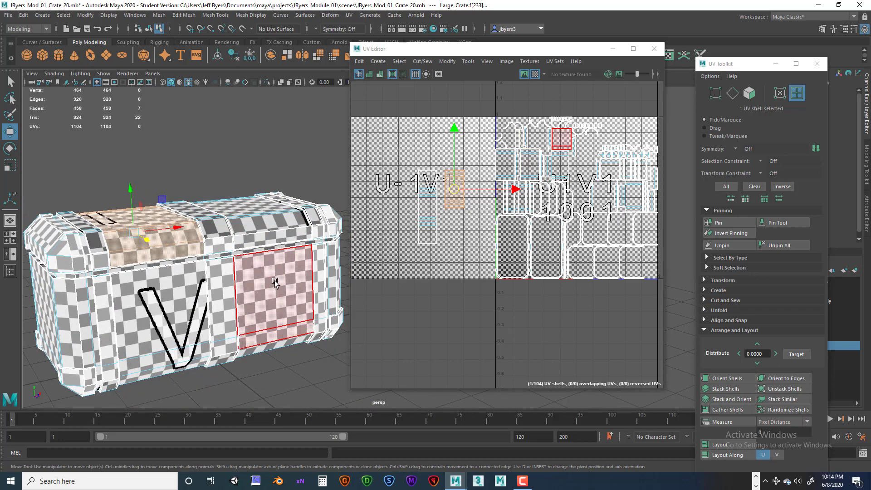
pyautogui.keyDown('alt'); pyautogui.moveTo(275, 281); pyautogui.dragTo(215, 262); pyautogui.keyUp('alt')
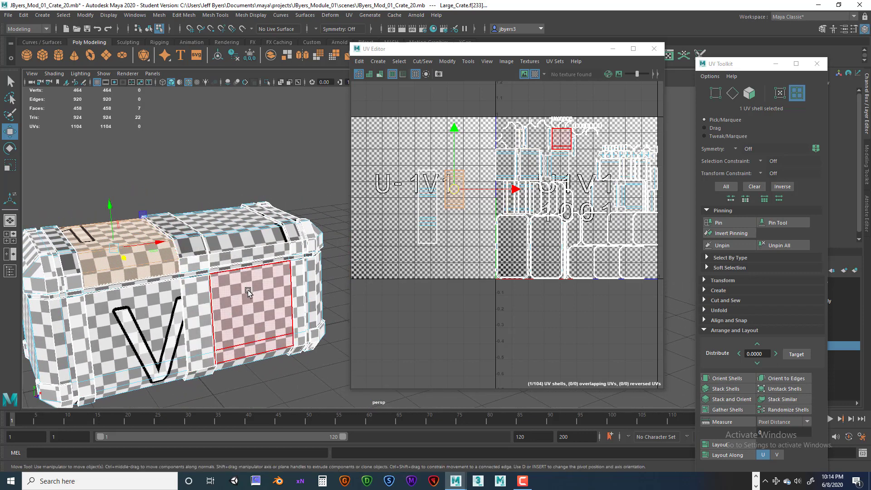
pyautogui.keyDown('alt'); pyautogui.moveTo(249, 289); pyautogui.dragTo(200, 251); pyautogui.keyUp('alt')
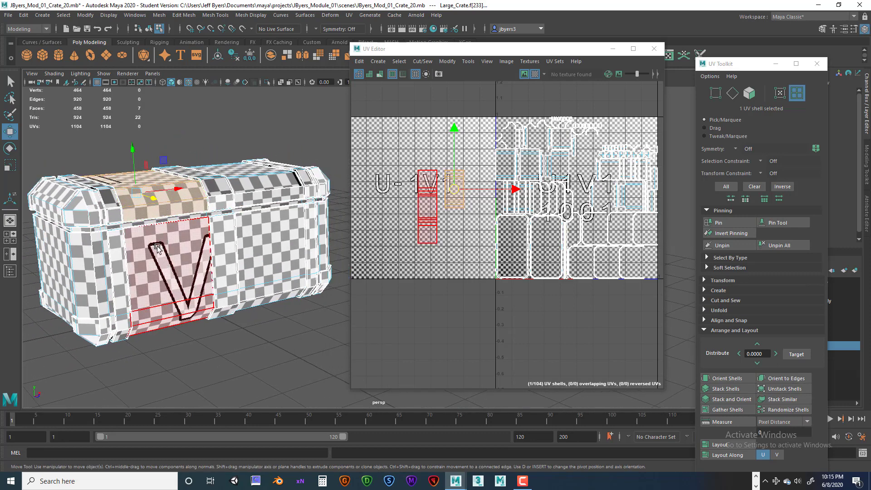
pyautogui.keyDown('alt'); pyautogui.moveTo(158, 248); pyautogui.dragTo(190, 254); pyautogui.keyUp('alt')
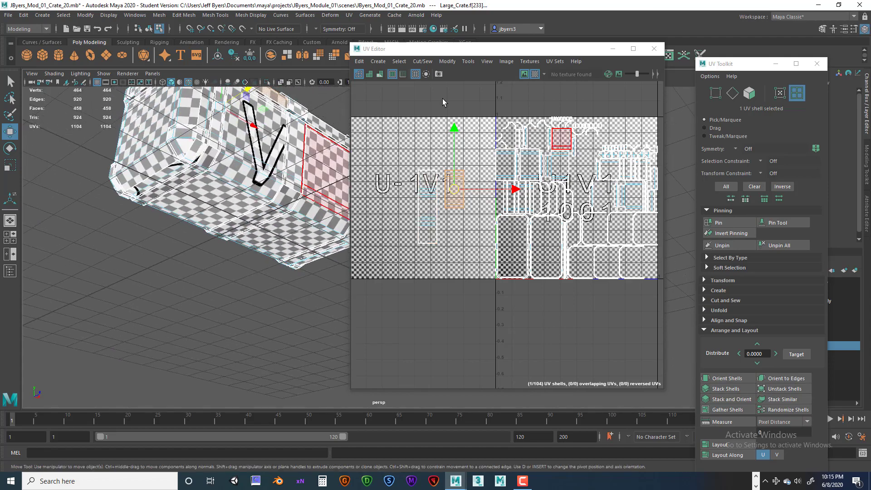
# - Turn off the checker map and return the crate to plain shading
pyautogui.click(534, 73)
pyautogui.keyDown('alt'); pyautogui.moveTo(254, 213); pyautogui.dragTo(233, 176); pyautogui.keyUp('alt')
pyautogui.keyDown('alt'); pyautogui.moveTo(233, 176); pyautogui.dragTo(169, 152, button='middle'); pyautogui.keyUp('alt')
pyautogui.keyDown('alt'); pyautogui.moveTo(169, 153); pyautogui.dragTo(177, 189, button='right'); pyautogui.keyUp('alt')
pyautogui.keyDown('alt'); pyautogui.moveTo(177, 188); pyautogui.dragTo(197, 199); pyautogui.keyUp('alt')
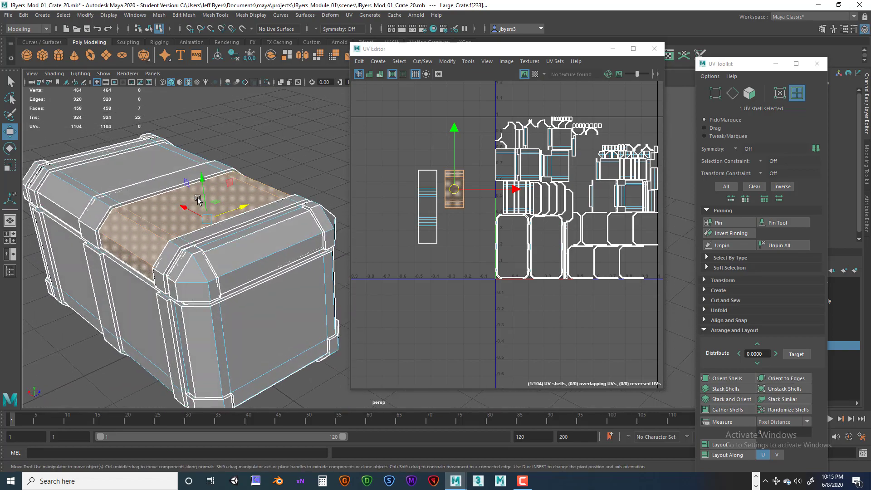
pyautogui.keyDown('alt'); pyautogui.moveTo(242, 178); pyautogui.dragTo(181, 144); pyautogui.keyUp('alt')
pyautogui.keyDown('alt'); pyautogui.moveTo(181, 143); pyautogui.dragTo(190, 212, button='middle'); pyautogui.keyUp('alt')
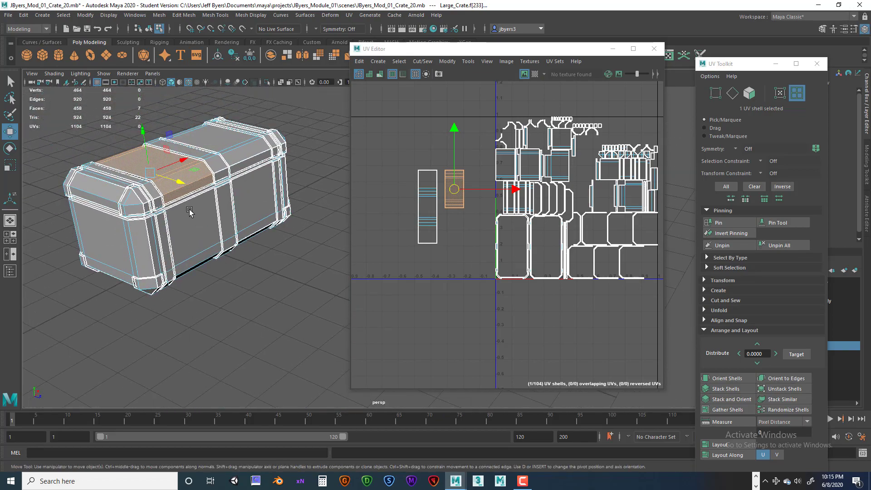
pyautogui.moveTo(191, 212)
pyautogui.keyDown('alt'); pyautogui.mouseDown()
pyautogui.moveTo(202, 222)
pyautogui.moveTo(217, 208)
pyautogui.moveTo(179, 219)
pyautogui.mouseUp(); pyautogui.keyUp('alt')
# - Select the joined body shell and a narrow shell along the lid's lower edge in turn to match them to the crate's faces
pyautogui.click(197, 220)
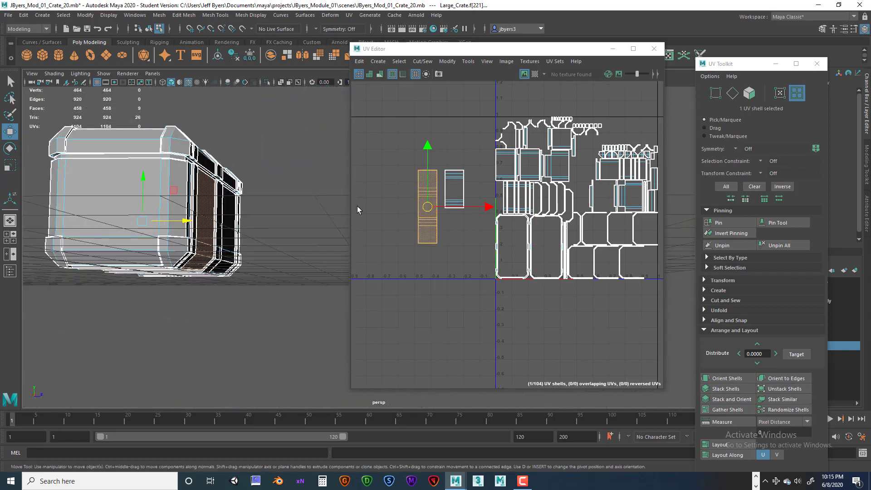
pyautogui.click(442, 190)
pyautogui.keyDown('alt'); pyautogui.moveTo(282, 219); pyautogui.dragTo(278, 243); pyautogui.keyUp('alt')
pyautogui.click(227, 229)
pyautogui.moveTo(227, 230)
pyautogui.keyDown('alt'); pyautogui.mouseDown()
pyautogui.moveTo(263, 243)
pyautogui.moveTo(216, 216)
pyautogui.mouseUp(); pyautogui.keyUp('alt')
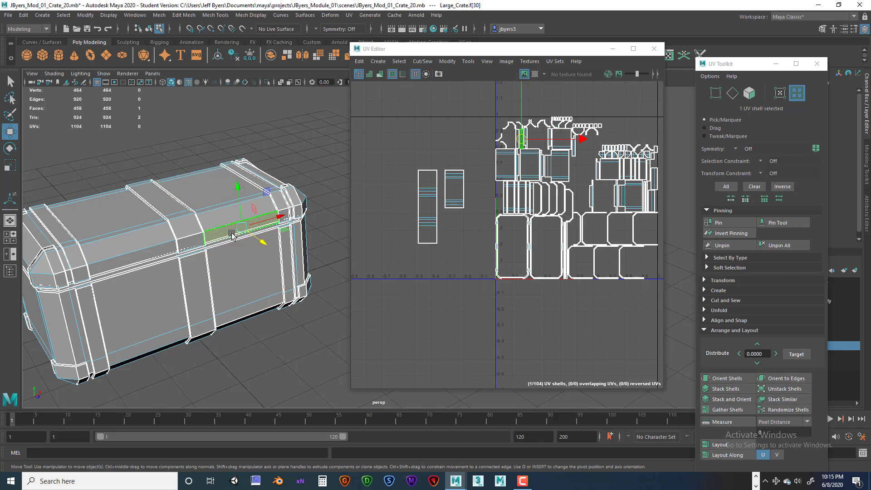
# - Leave shell selection and select the whole crate in object mode
pyautogui.rightClick(207, 195)
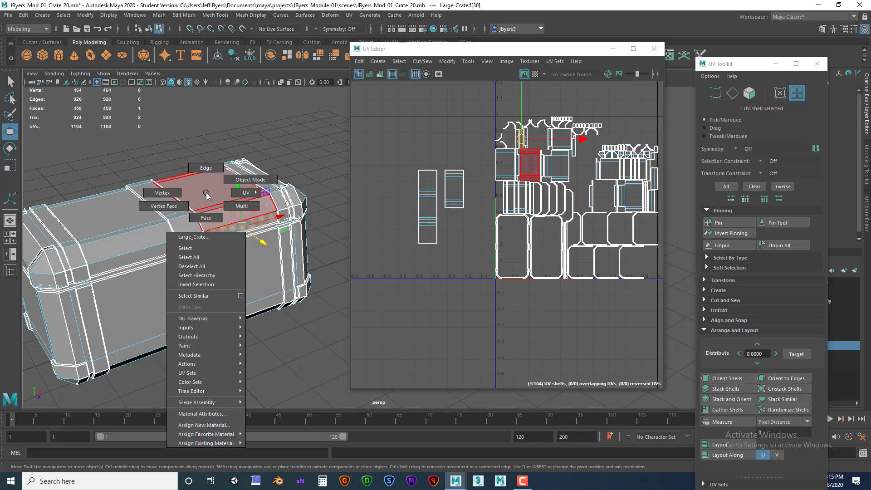
pyautogui.click(208, 249)
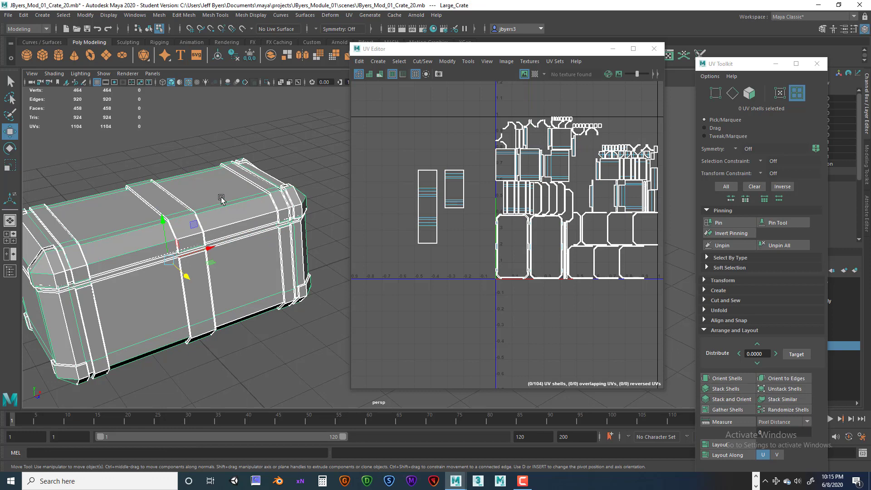
pyautogui.keyDown('alt'); pyautogui.moveTo(222, 194); pyautogui.dragTo(237, 162); pyautogui.keyUp('alt')
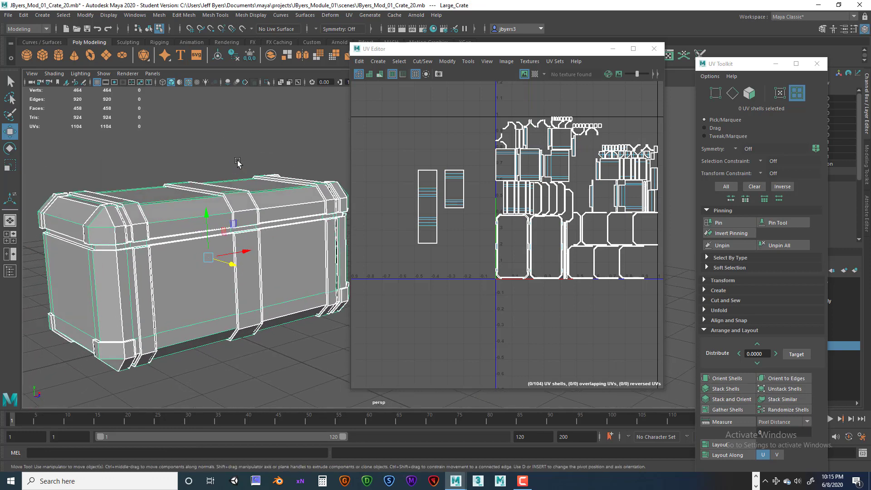
# - Save the scene as a new Maya Binary version, changing the file name's number to 21, and accept the student version notice
pyautogui.click(9, 15)
pyautogui.click(36, 60)
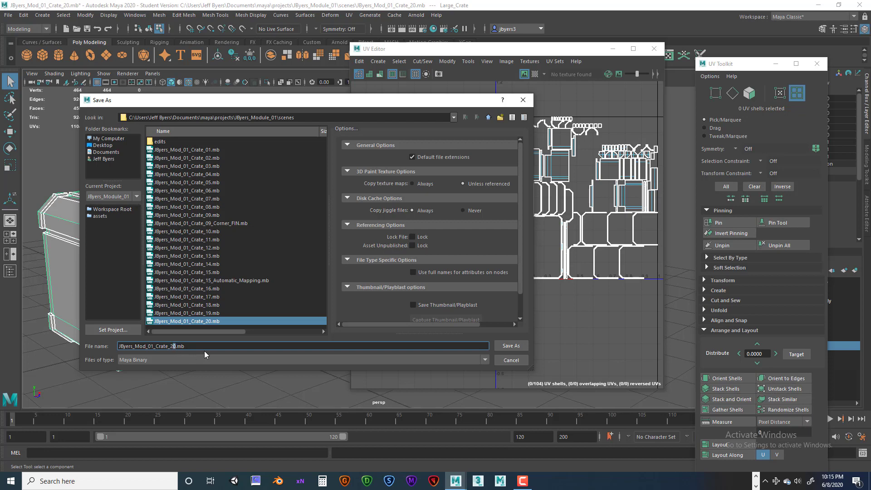
pyautogui.click(508, 346)
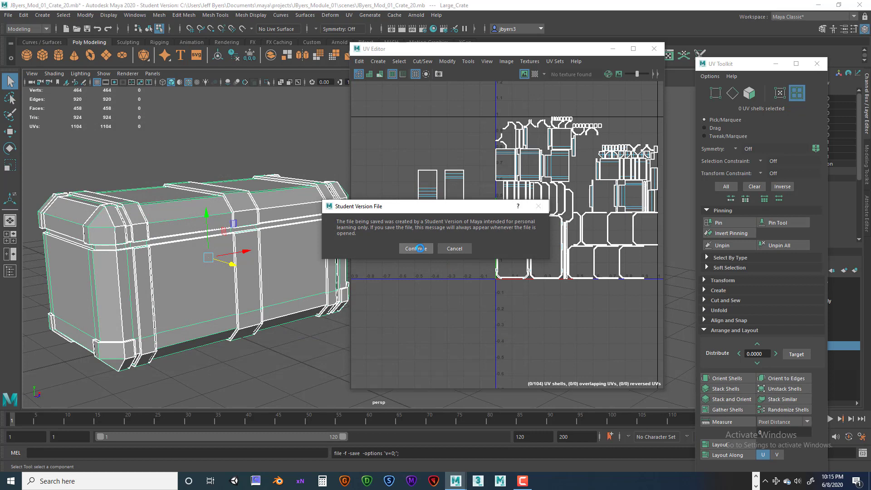
pyautogui.click(420, 248)
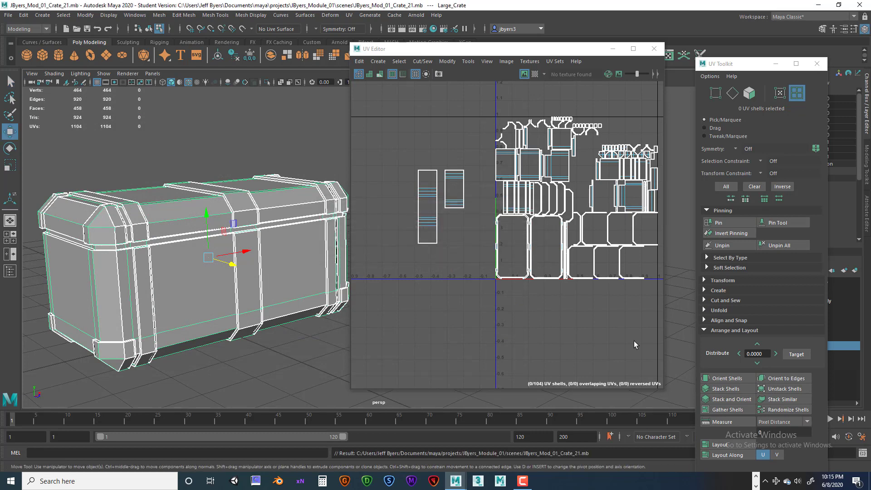